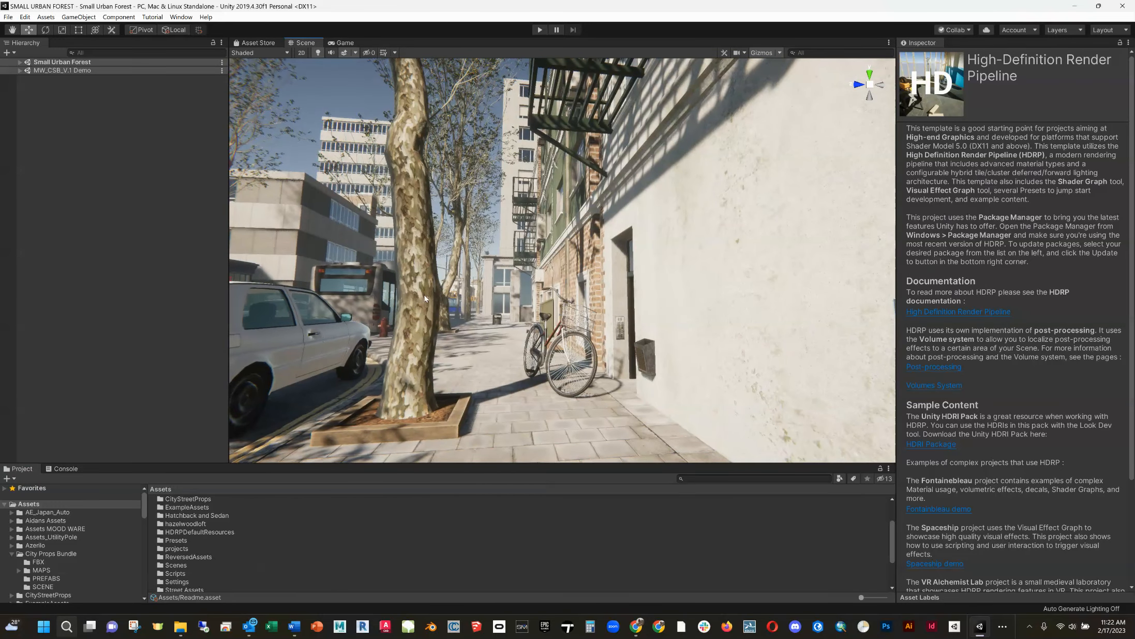
- Select the street tree in the wooden planter and locate its Bark, TheGroveDeadTwigs and TheGroveLateralTwigs materials in the project assets
left_click(425, 294)
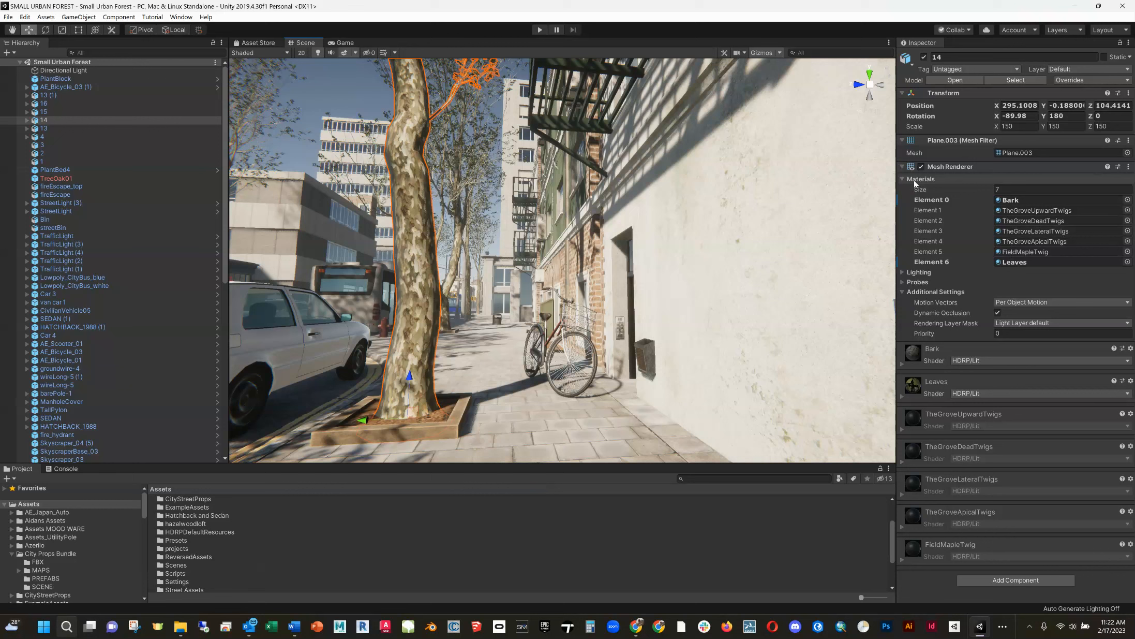
left_click(1010, 202)
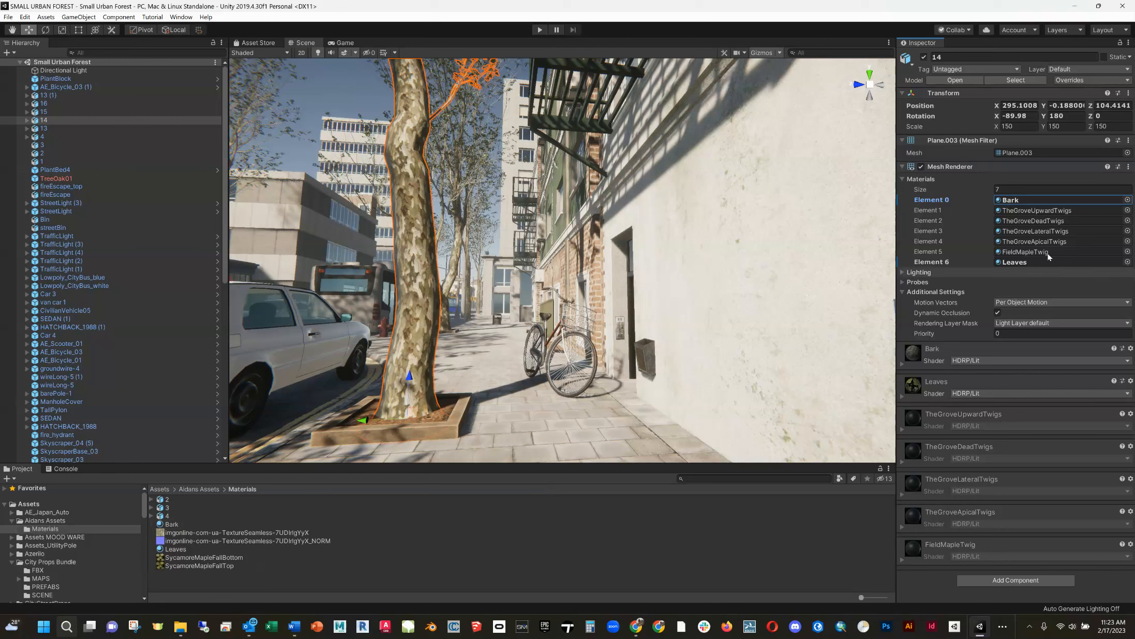
left_click(1037, 222)
left_click(1036, 232)
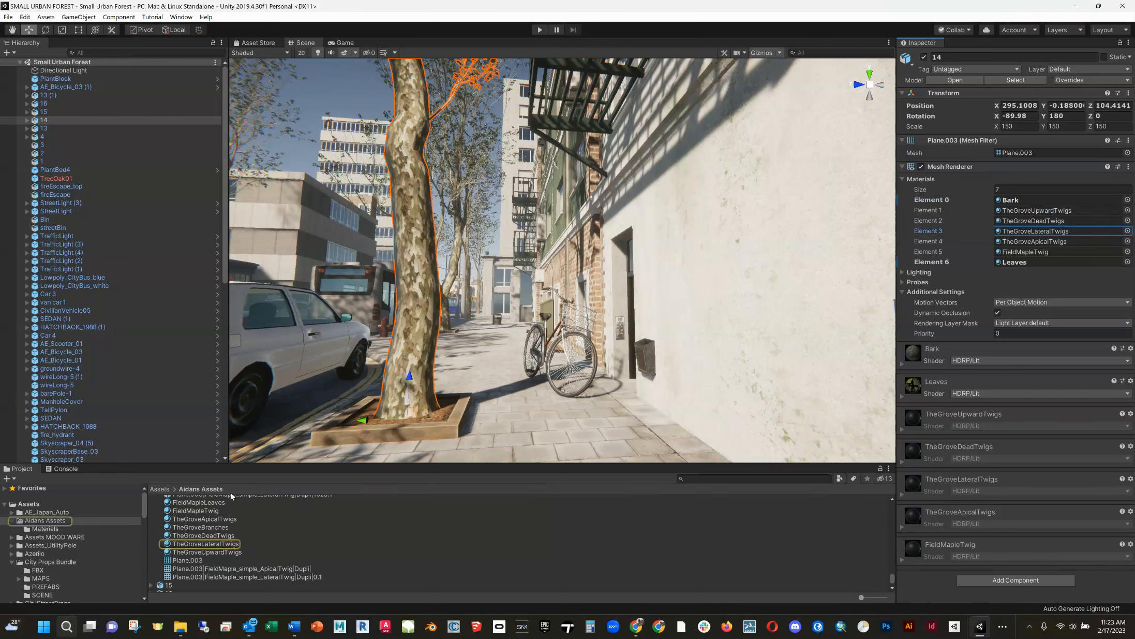
left_click(1001, 201)
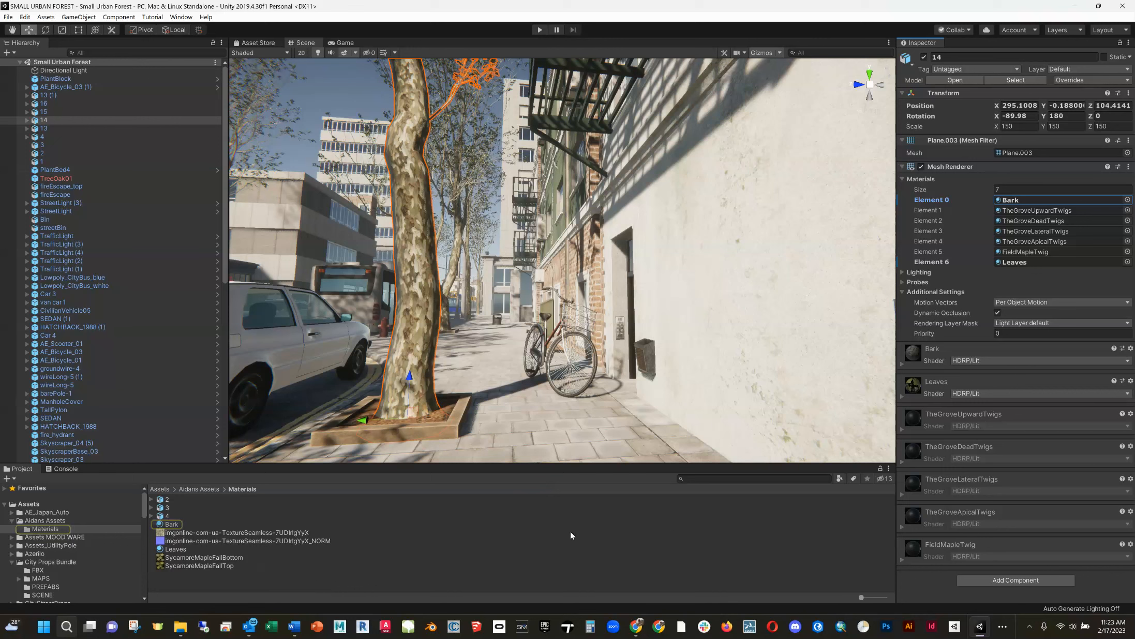
left_click(66, 627)
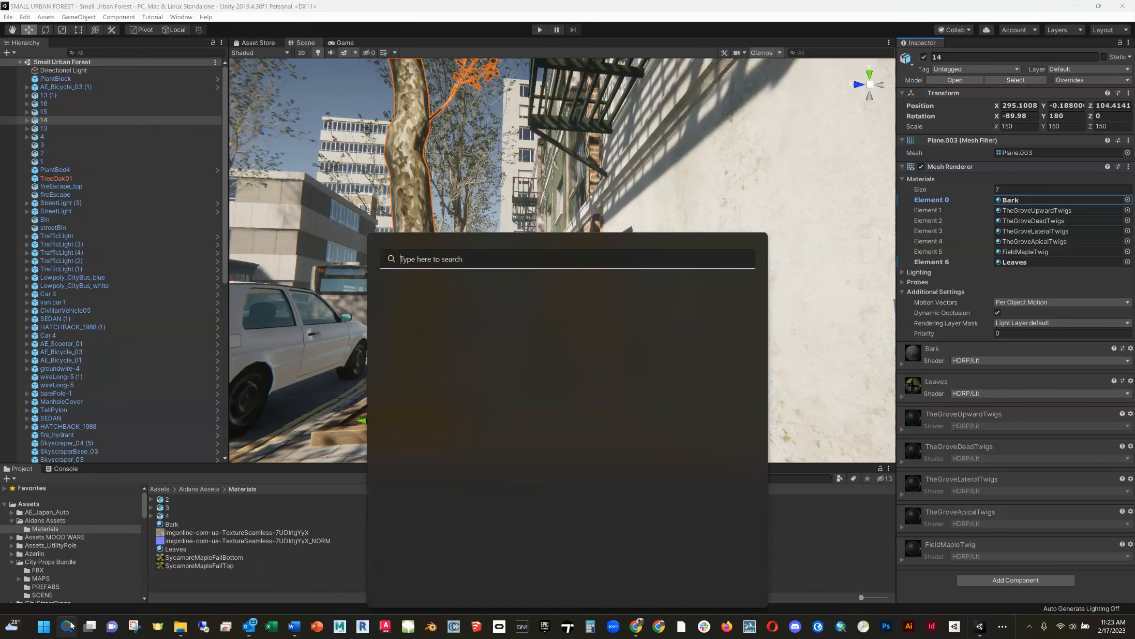
left_click(443, 335)
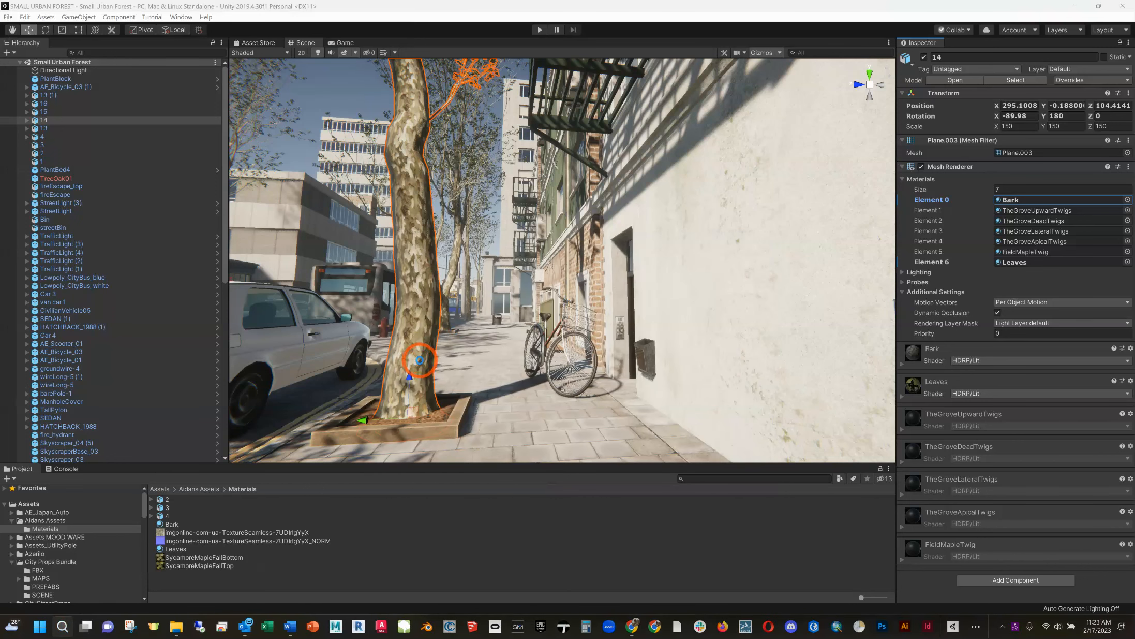
left_click(423, 357)
left_click(403, 336)
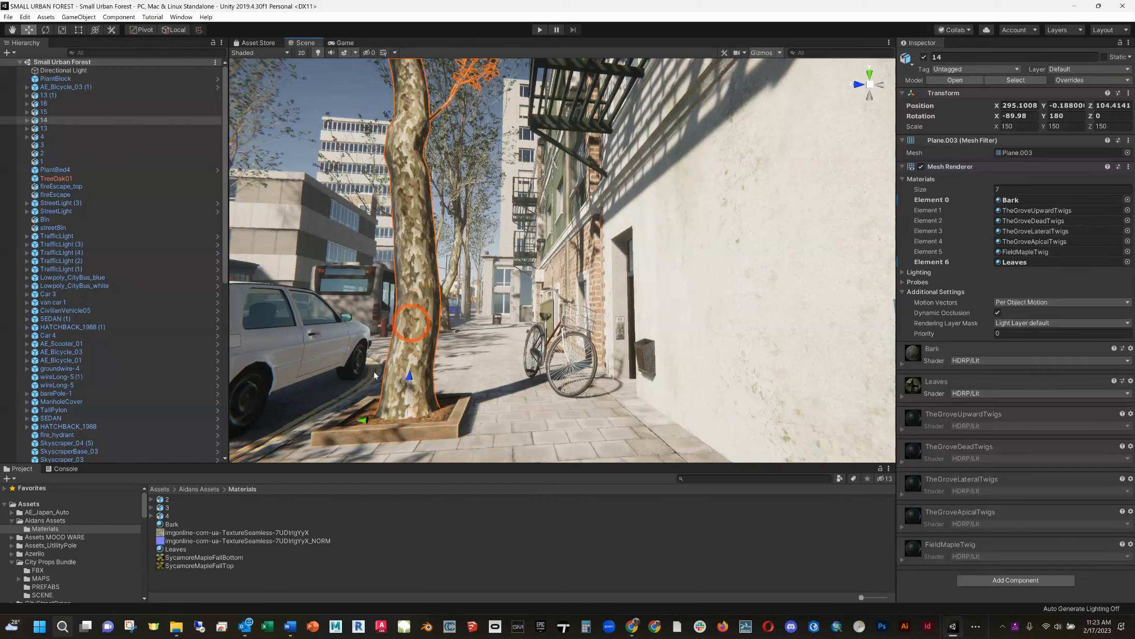
- Open the settings of the tree's Bark material and locate its base map texture in the Materials folder
left_click(1025, 203)
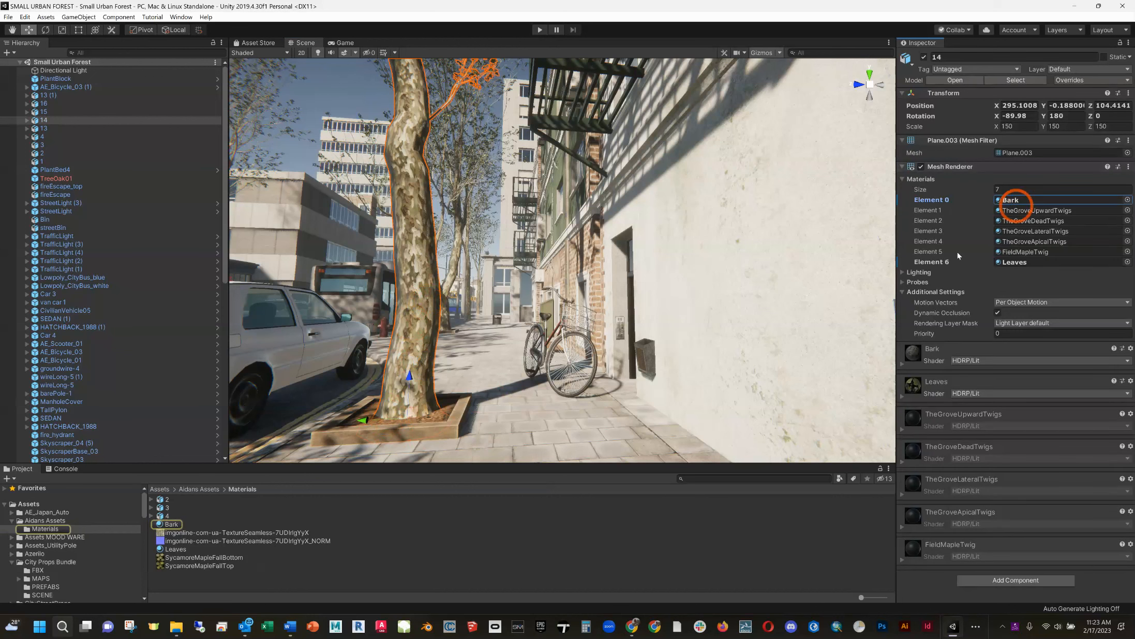
left_click(164, 525)
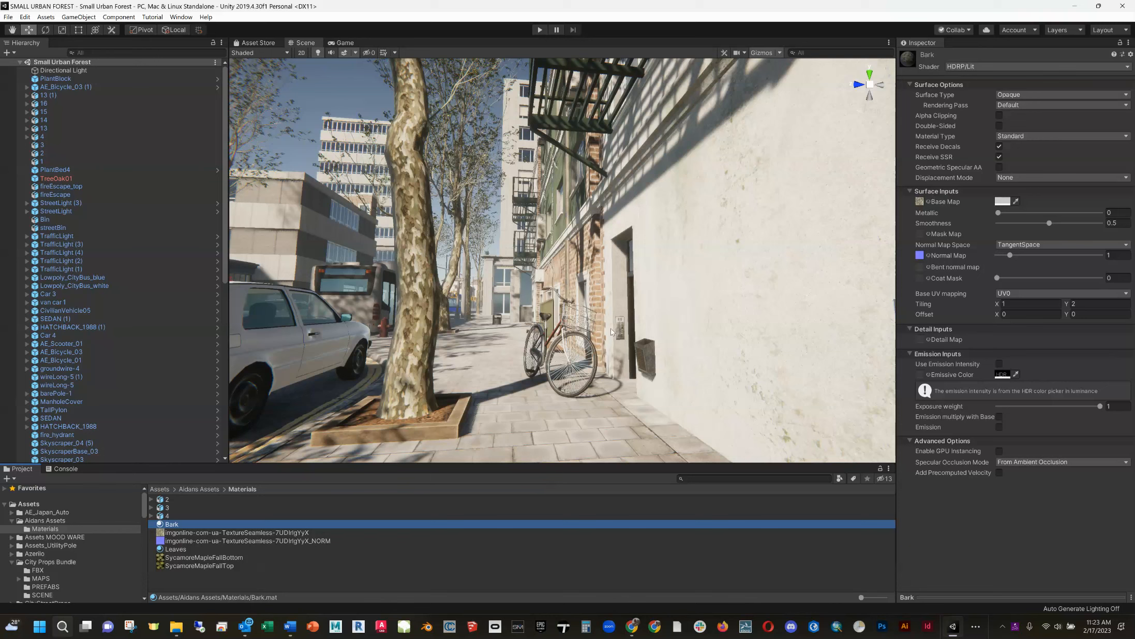
left_click(923, 203)
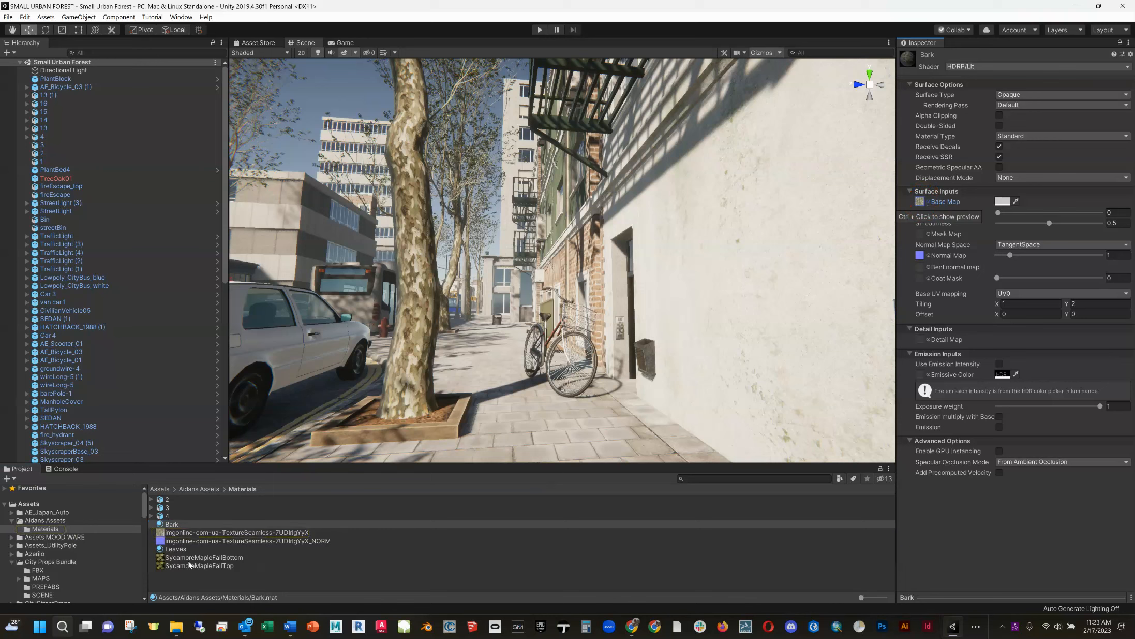
left_click(166, 524)
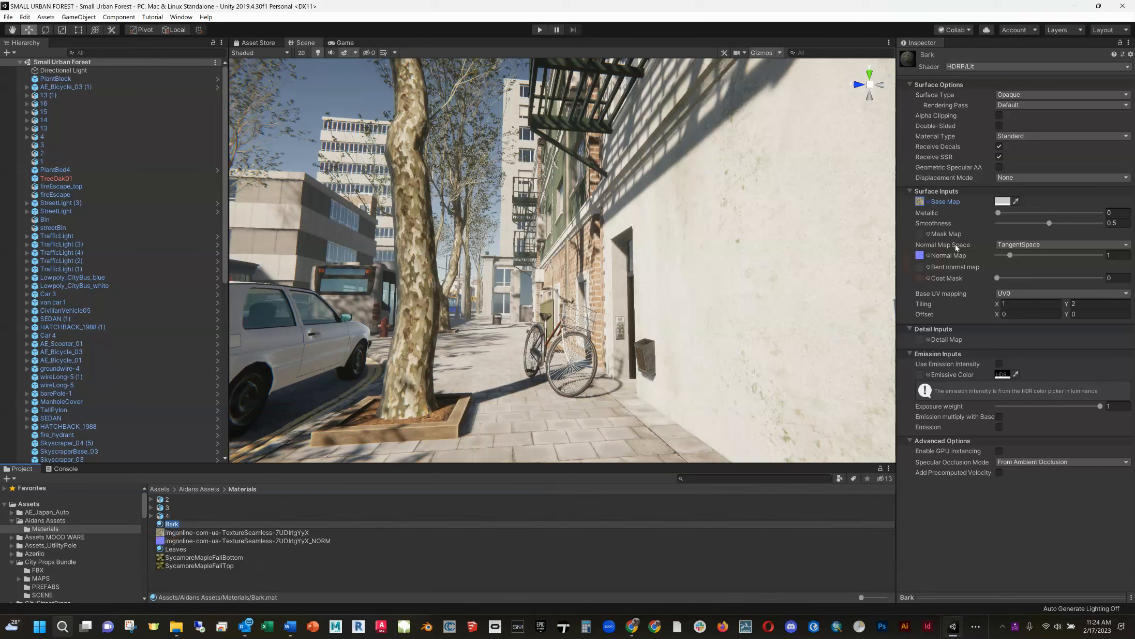
left_click(920, 201)
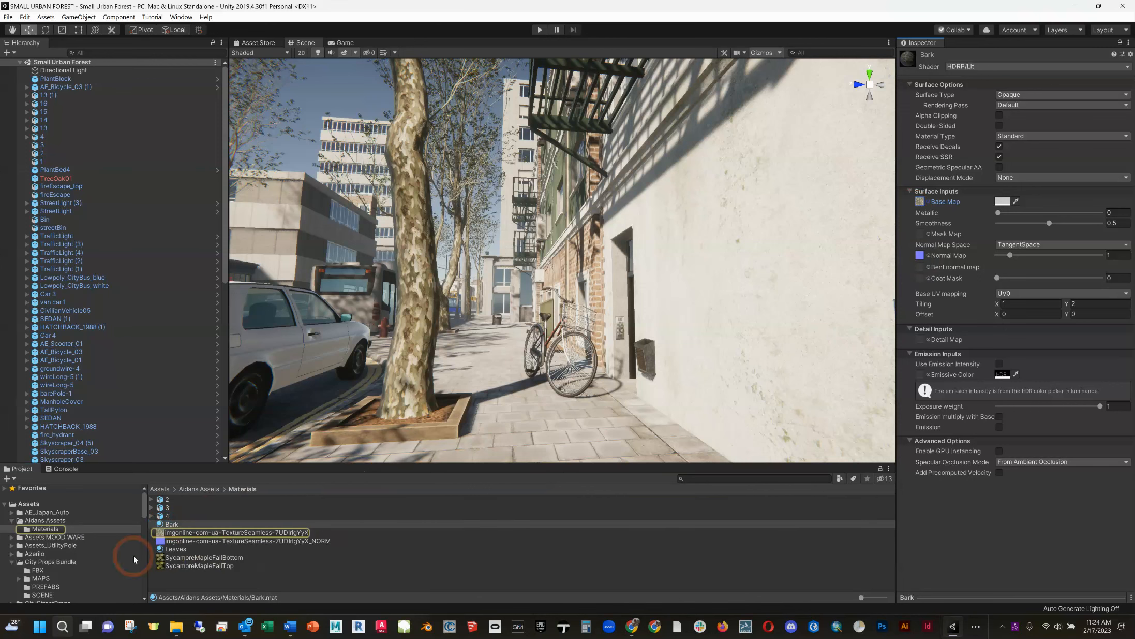
left_click(176, 533)
left_click(172, 524)
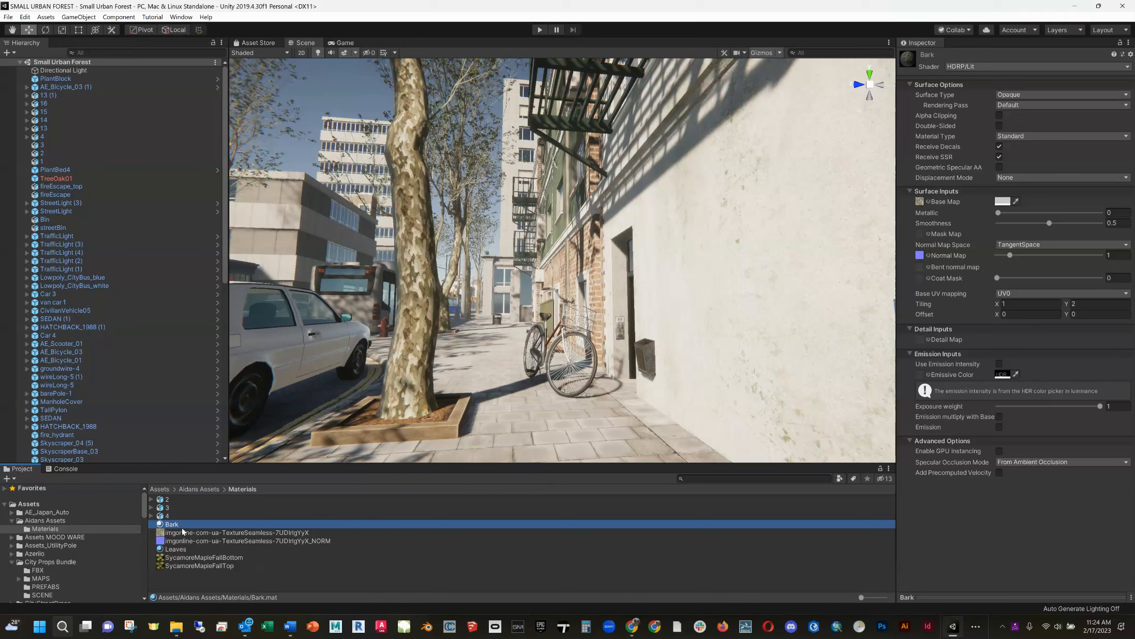
- Create a new material in the Aidans Assets Materials folder, keeping the default name
right_click(217, 582)
mouse_move(344, 328)
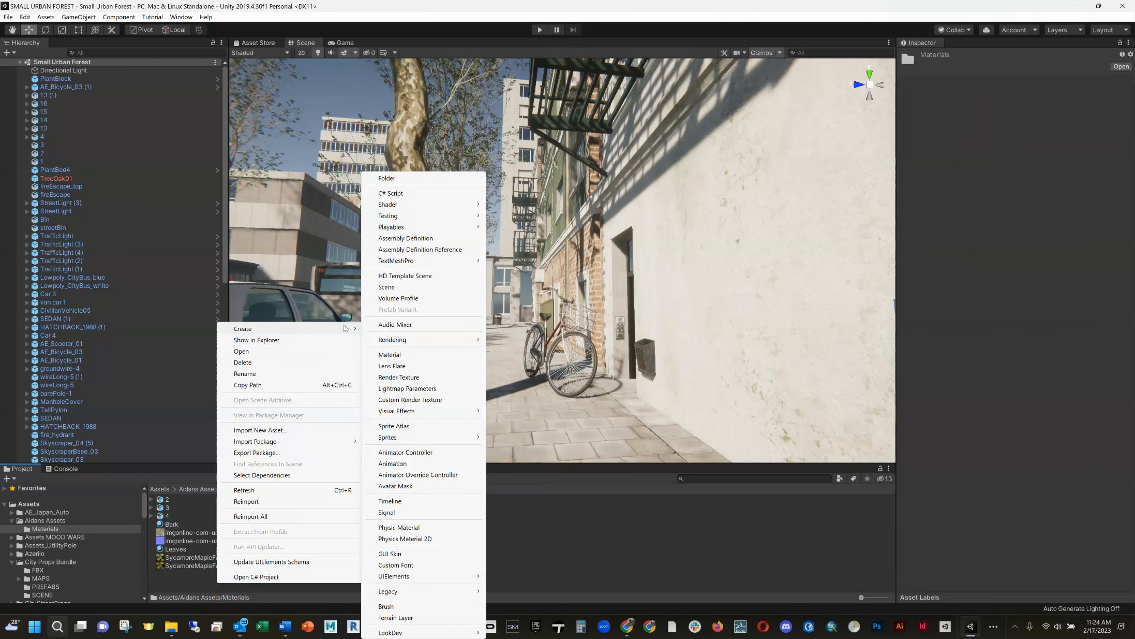
left_click(394, 355)
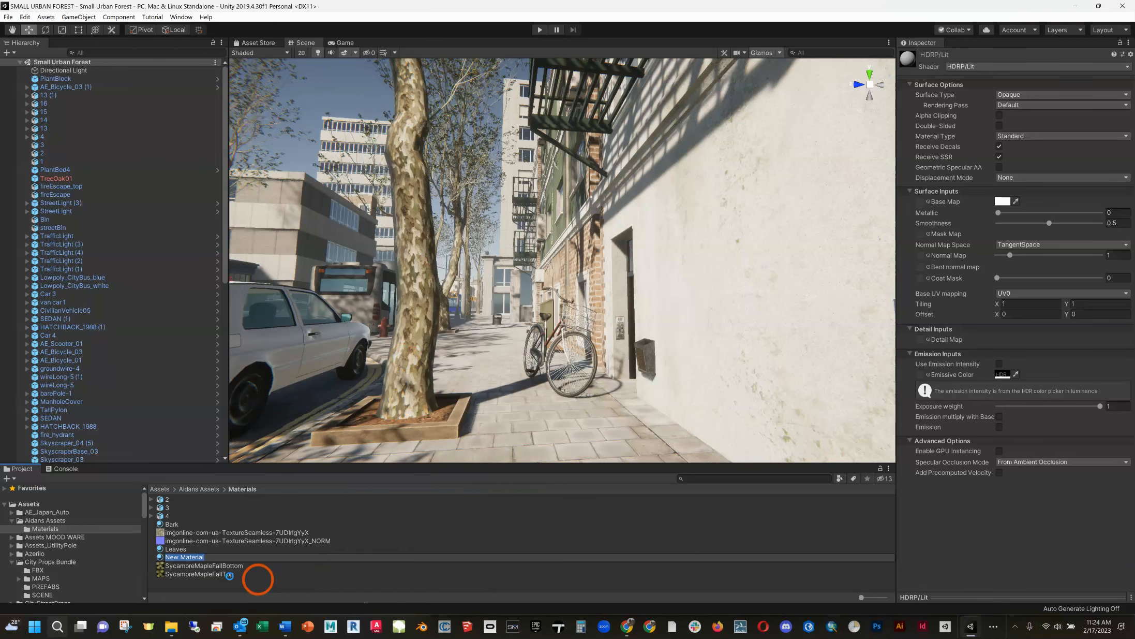
left_click(157, 557)
left_click(160, 556)
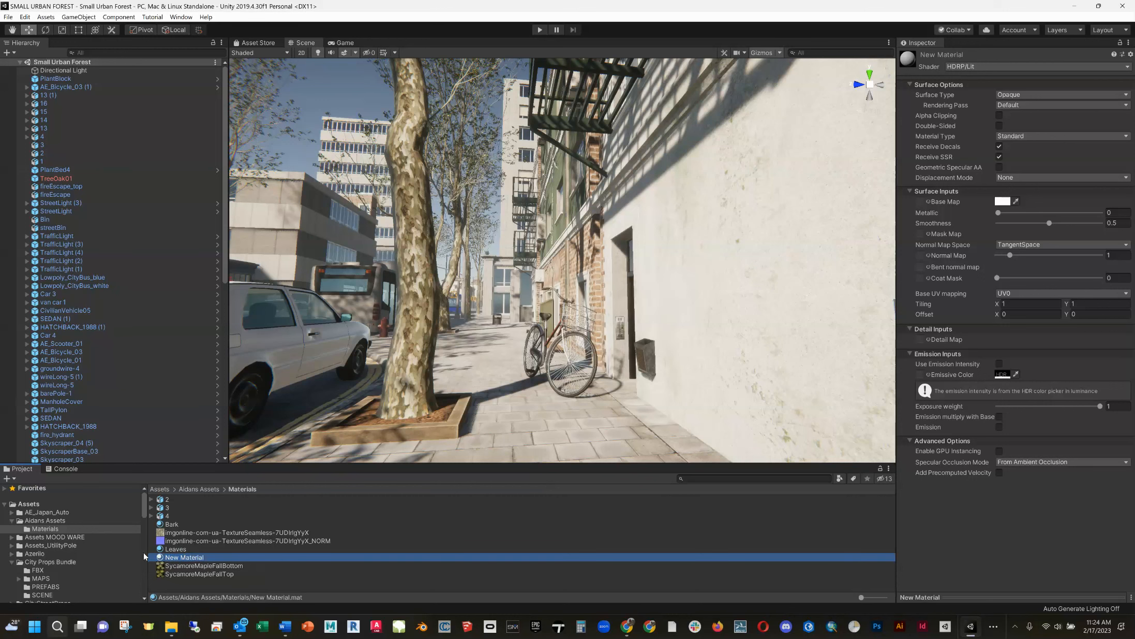
mouse_move(161, 558)
left_mouse_down()
mouse_move(276, 361)
mouse_move(417, 343)
mouse_move(427, 575)
mouse_move(253, 593)
mouse_move(177, 566)
left_mouse_up()
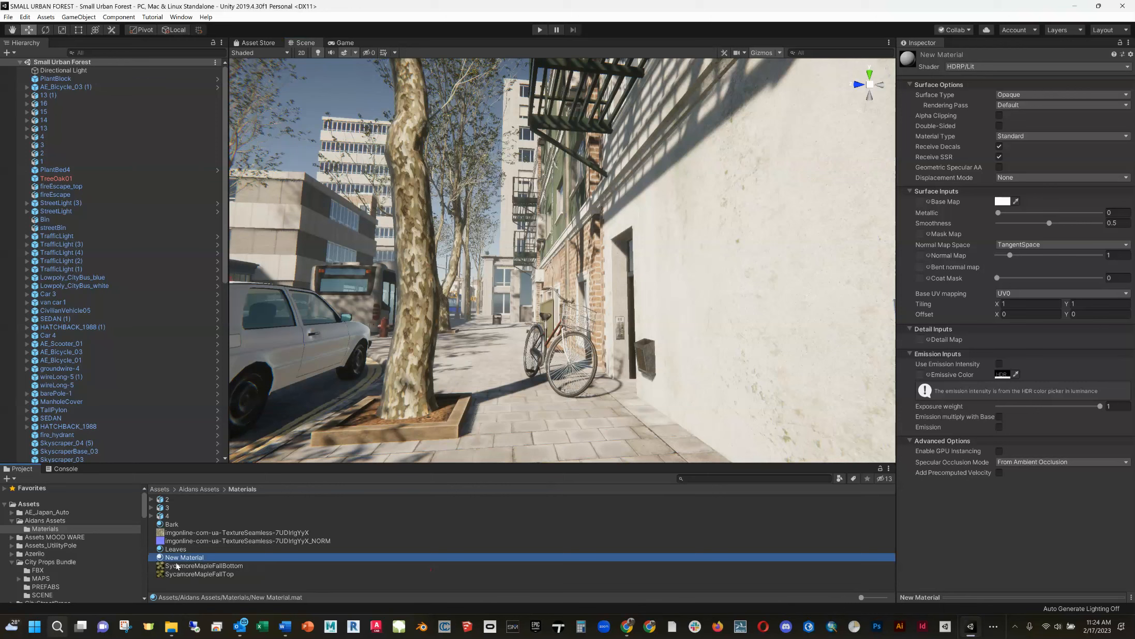
- View the Bark material's base map and normal map images one above the other, and close both
left_click(172, 525)
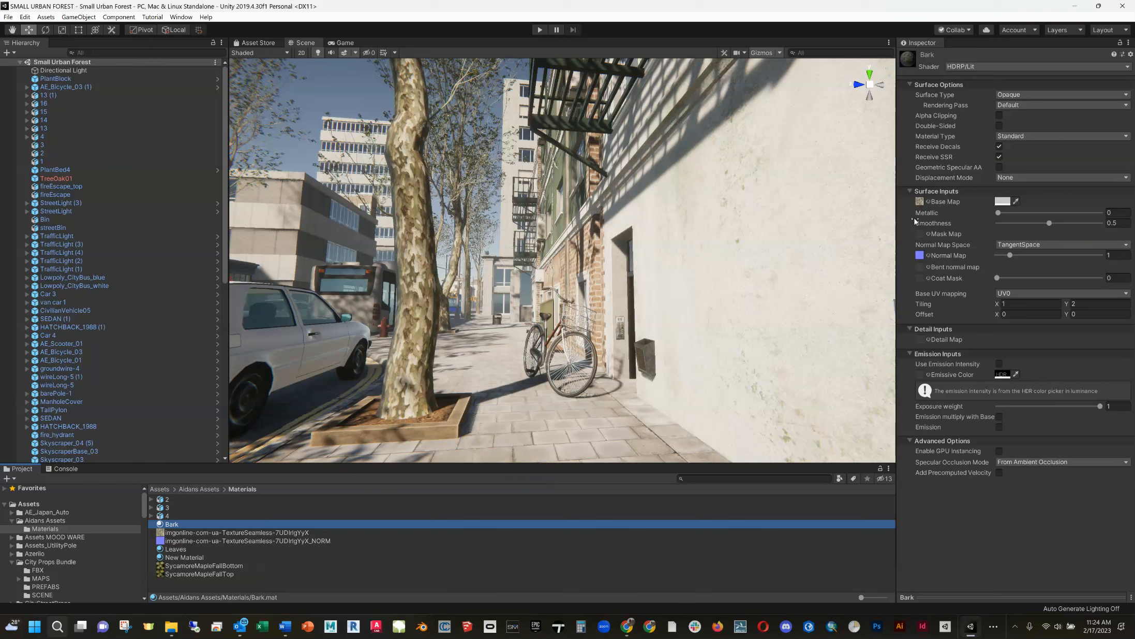
left_click(923, 203)
left_click(234, 533)
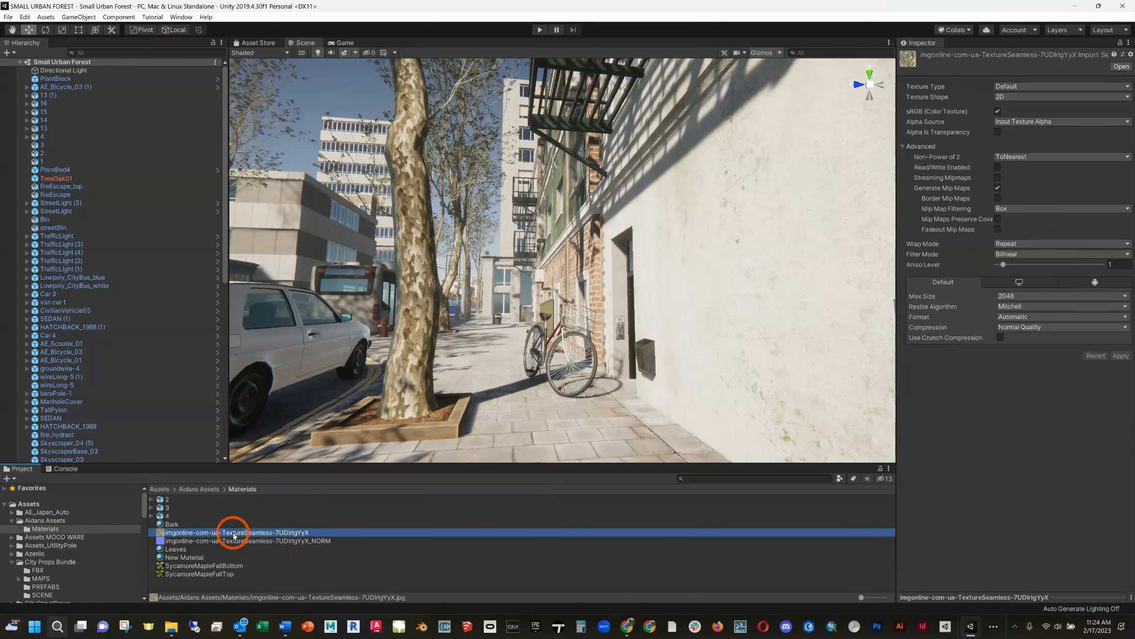
double_click(234, 533)
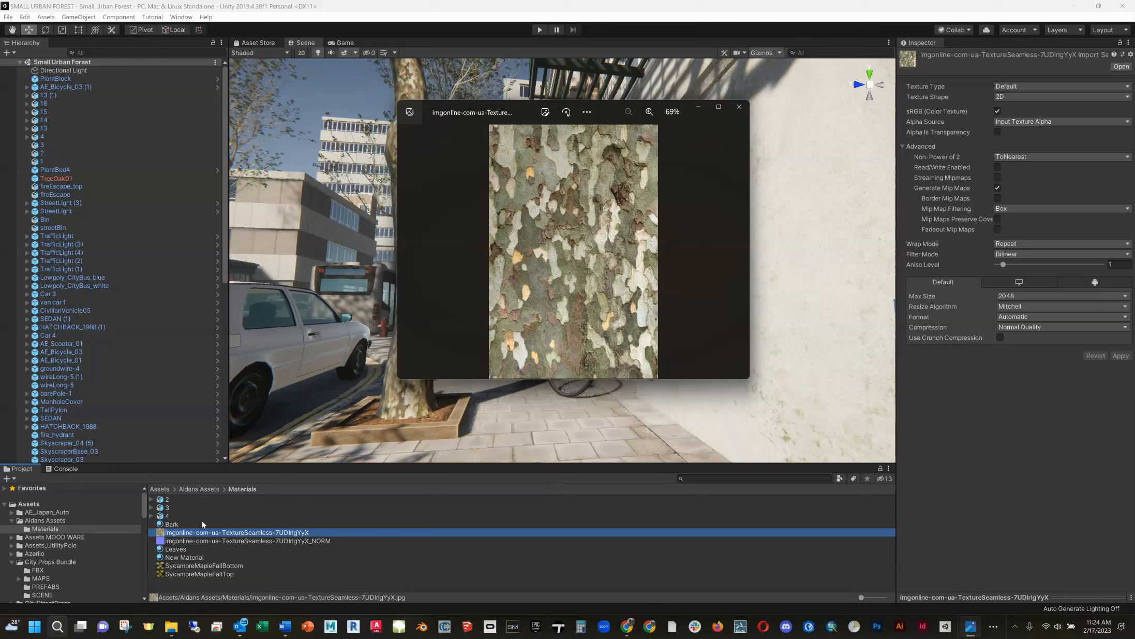
left_click(197, 540)
double_click(197, 541)
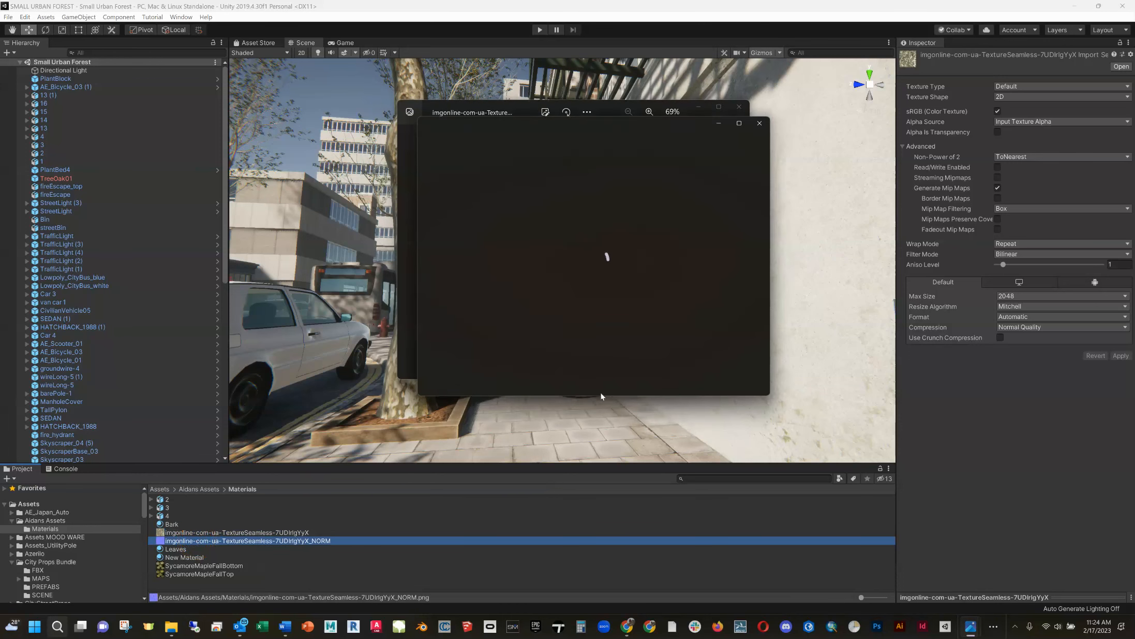
left_click_drag(623, 126, 602, 400)
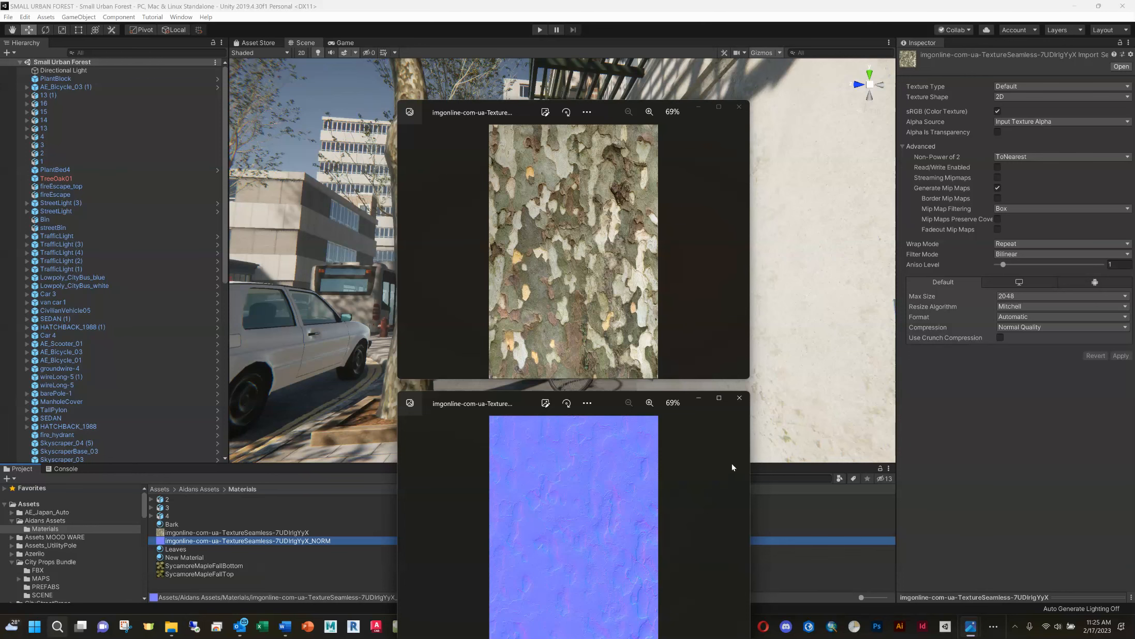
left_click(739, 397)
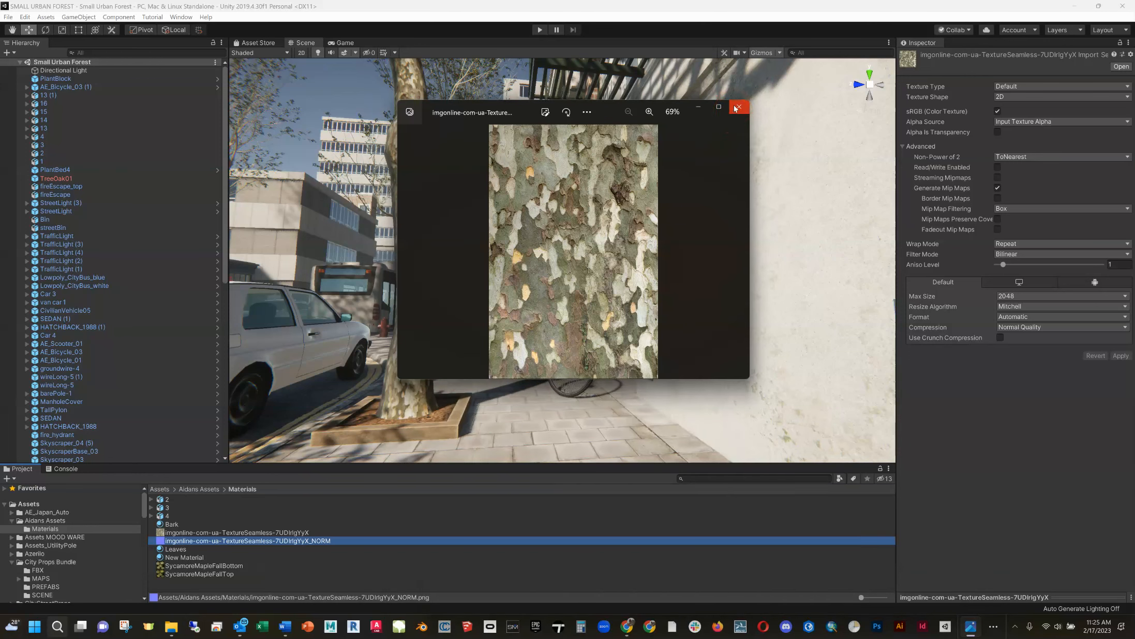
left_click(739, 107)
- Examine the bark texture on the street tree's trunk up close in the scene
left_click(412, 356)
scroll(404, 370, "up", 2)
right_click_drag(397, 378, 334, 387)
scroll(453, 362, "up", 1)
right_click_drag(428, 381, 399, 332)
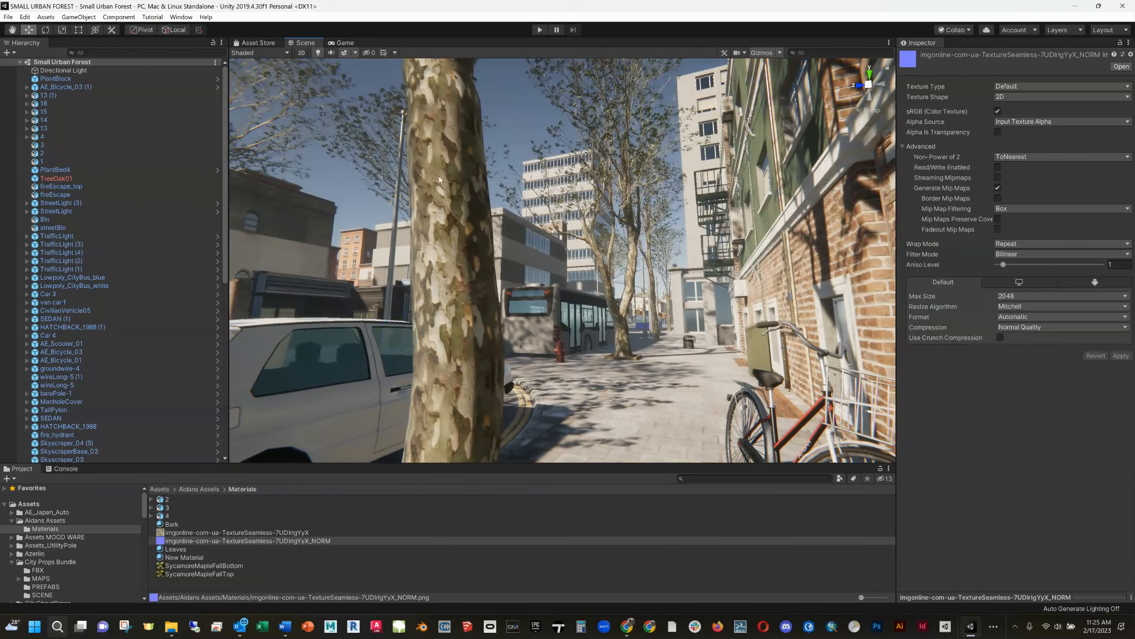
scroll(424, 195, "up", 2)
middle_click_drag(313, 204, 343, 212)
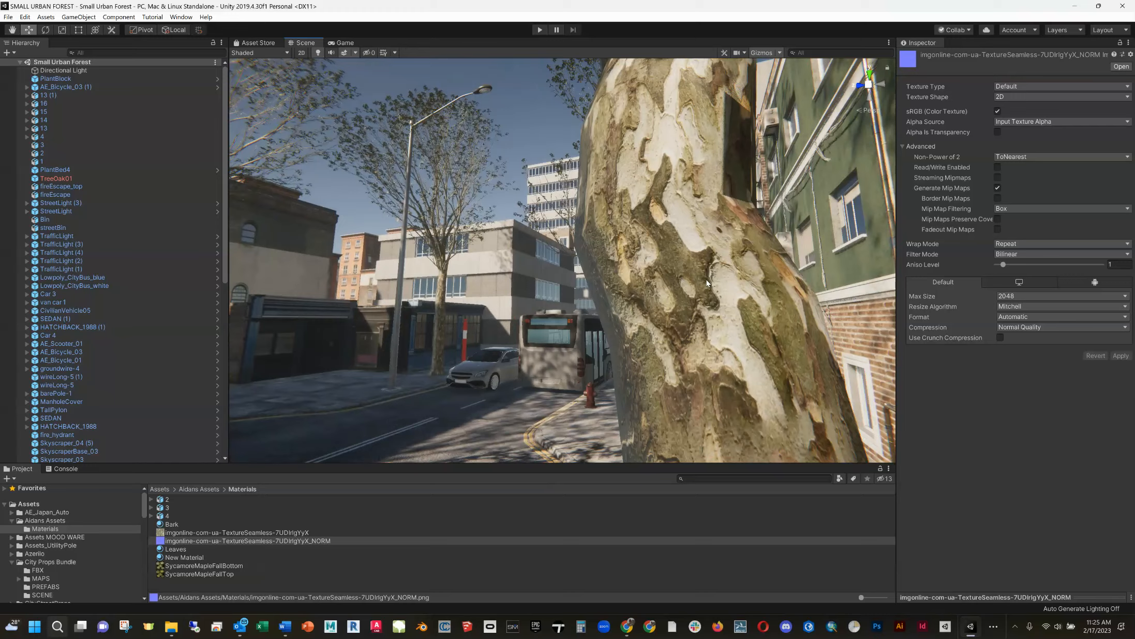
right_click_drag(707, 283, 725, 300)
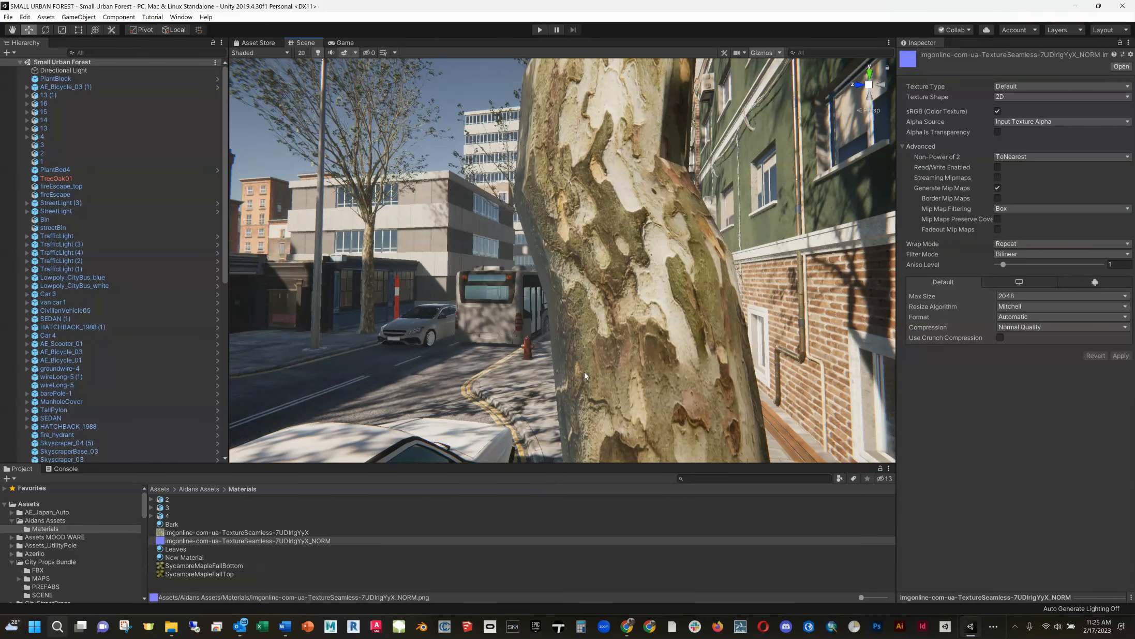
- Try a normal map strength of 8 on the Bark material, and reset it to 1
left_click(168, 524)
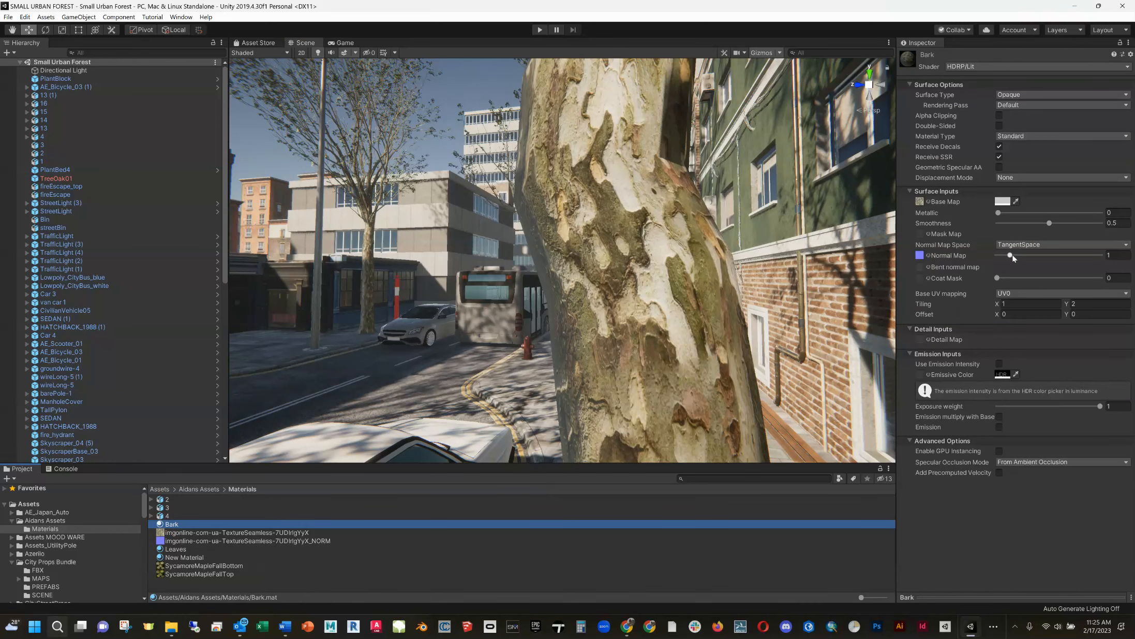
left_click_drag(1011, 256, 1111, 254)
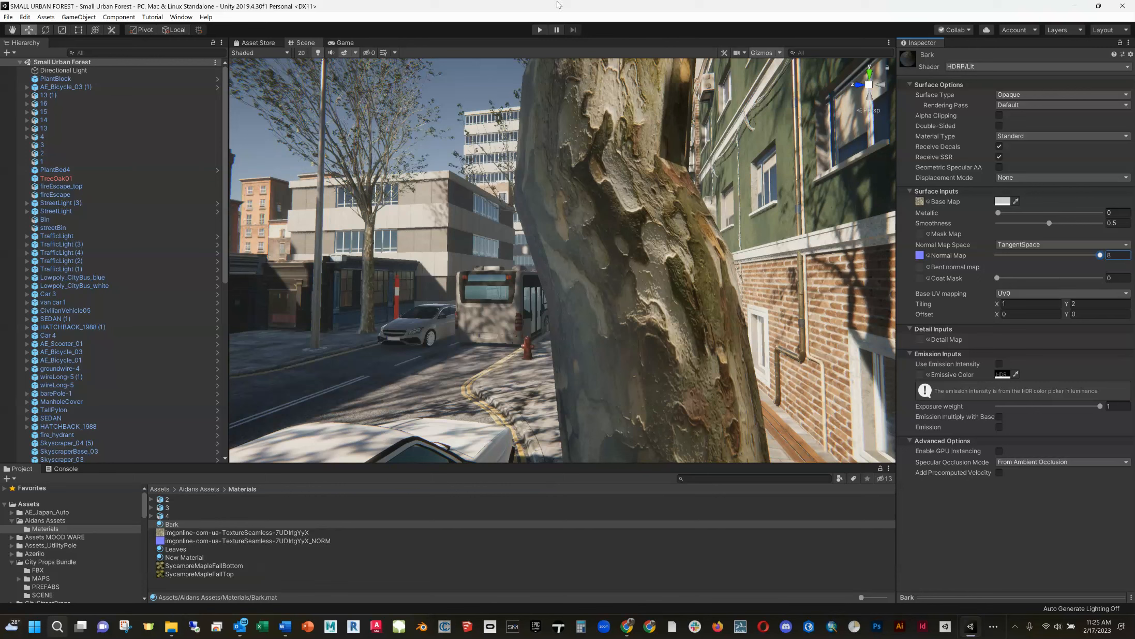
left_click(1109, 254)
type("1")
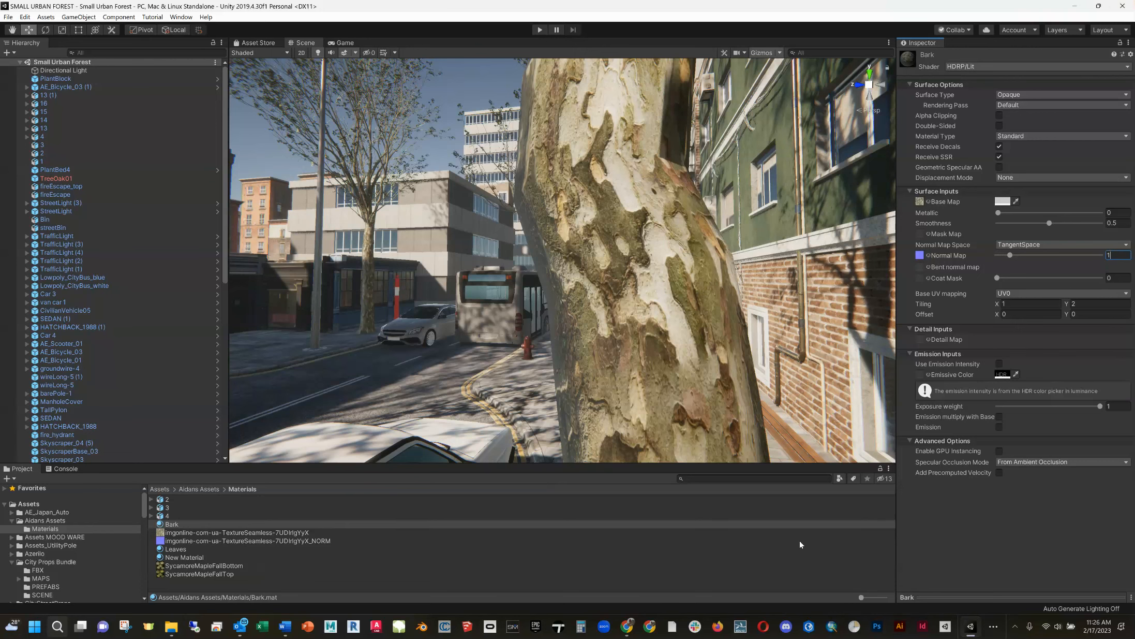
- Switch to Chrome and search Google Images for "sugar maple bark" in a new tab, browsing the pictures
left_click(630, 627)
left_click(591, 564)
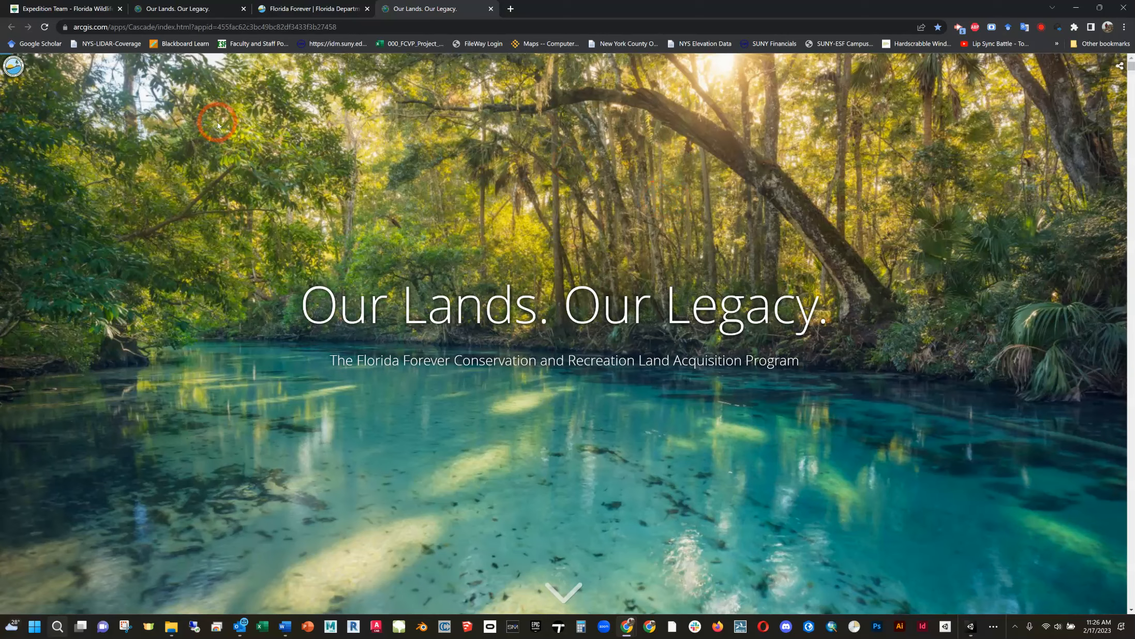
left_click(510, 8)
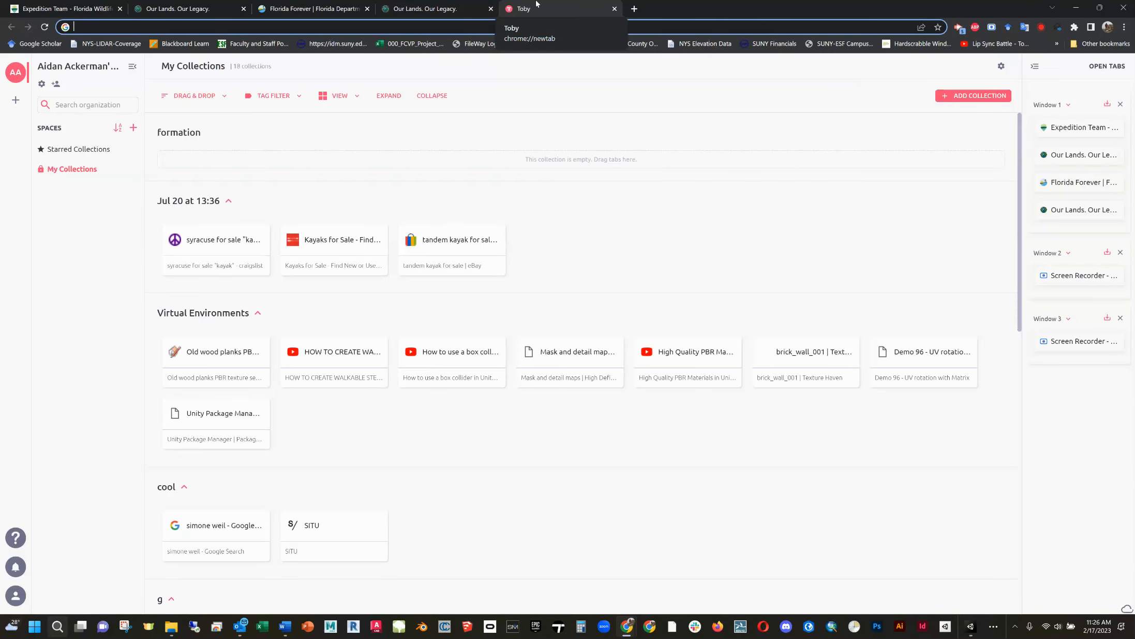
type("sugar maple ")
type("bark")
key("Return")
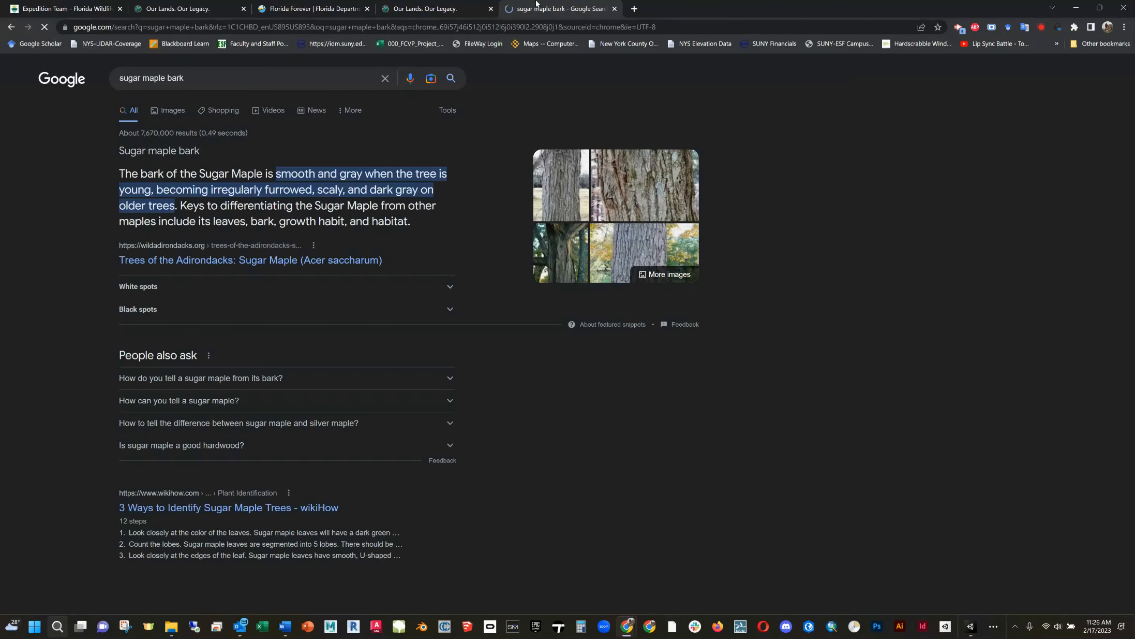
left_click(175, 113)
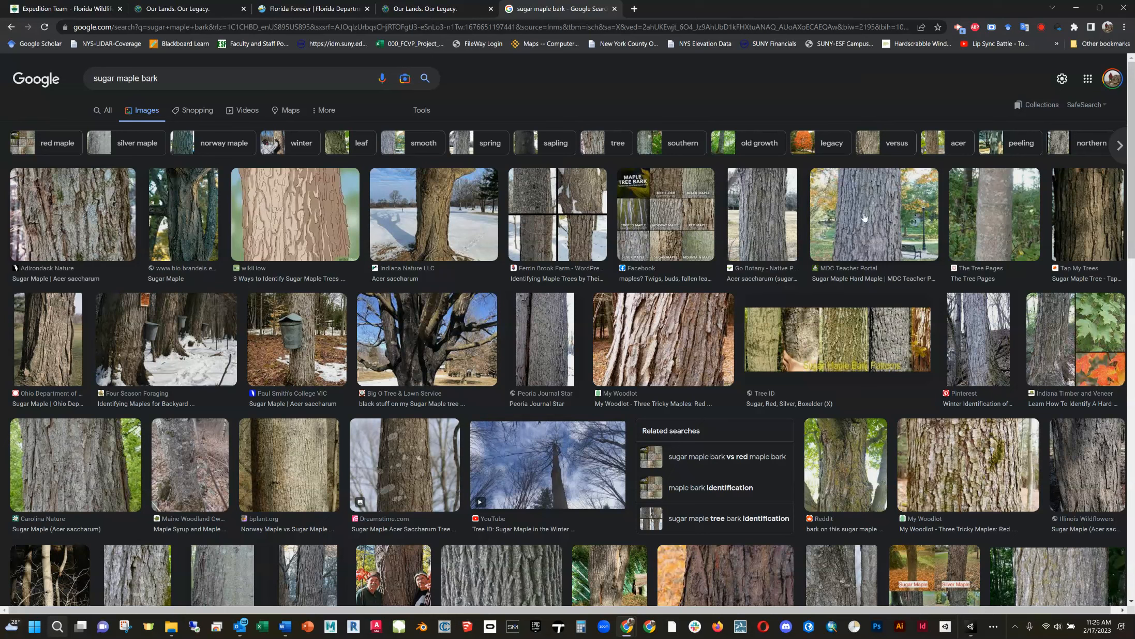
scroll(469, 453, "down", 2)
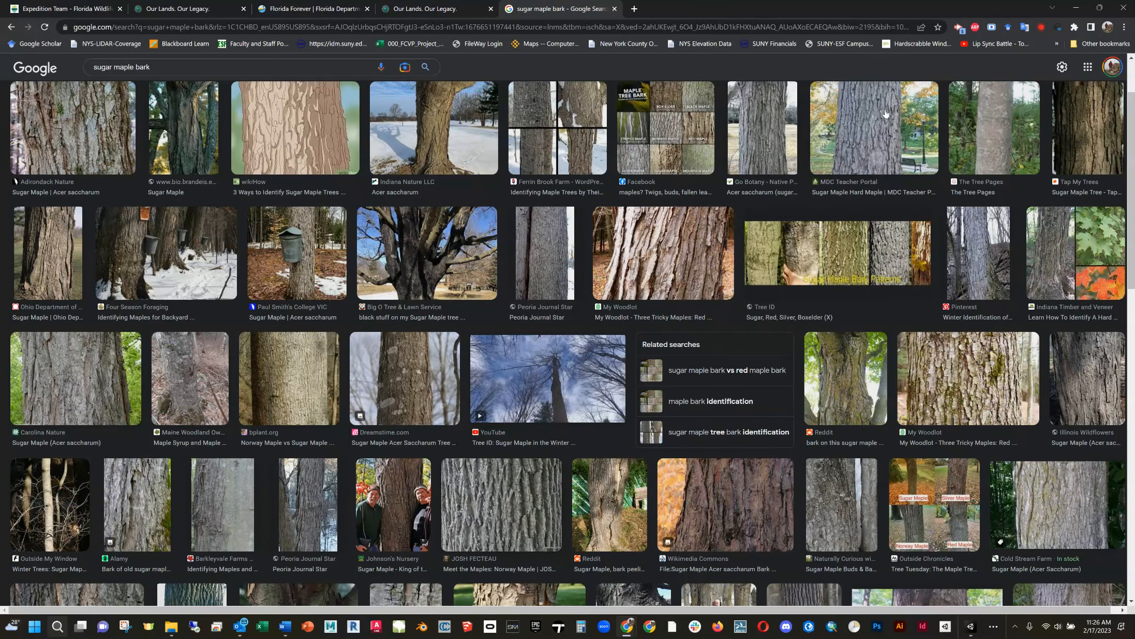
- Start Photoshop, and preview the Carolina Nature sugar maple bark picture from the Google Images results
left_click(881, 628)
left_click(959, 7)
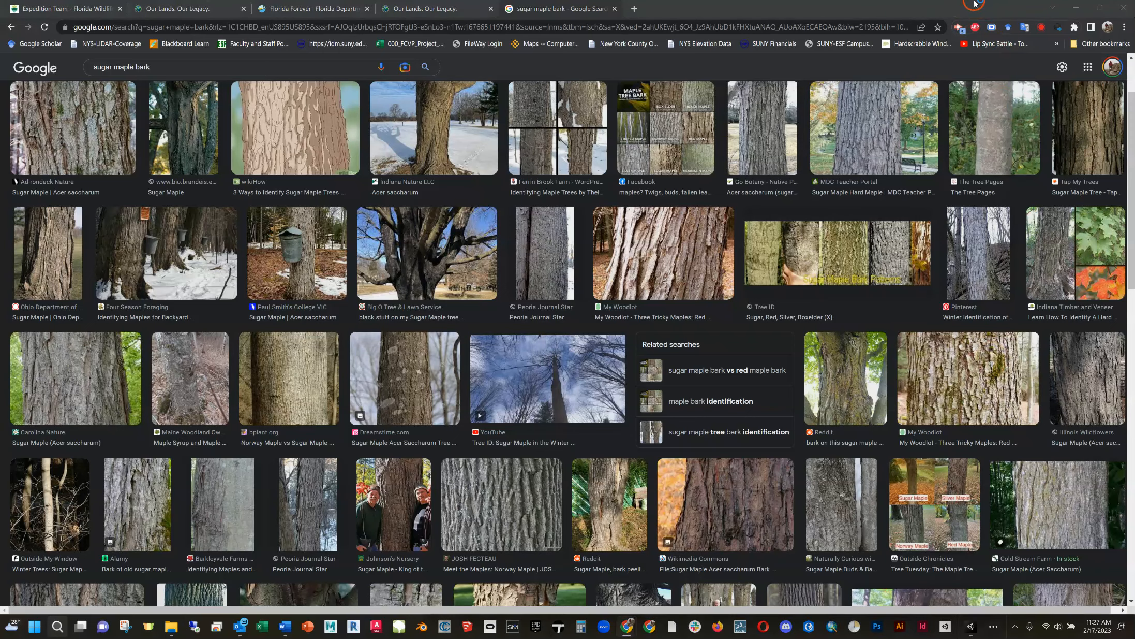
left_click(115, 375)
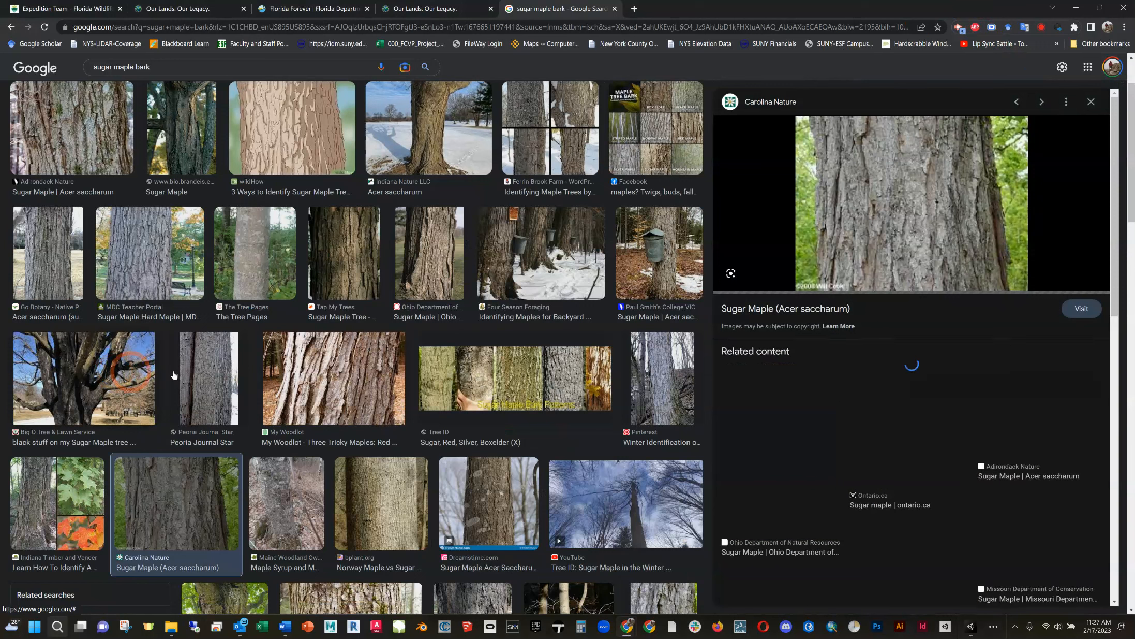
- Search Google Images for "sugar maple bark seamless" and narrow the results to tileable texture
left_click(214, 72)
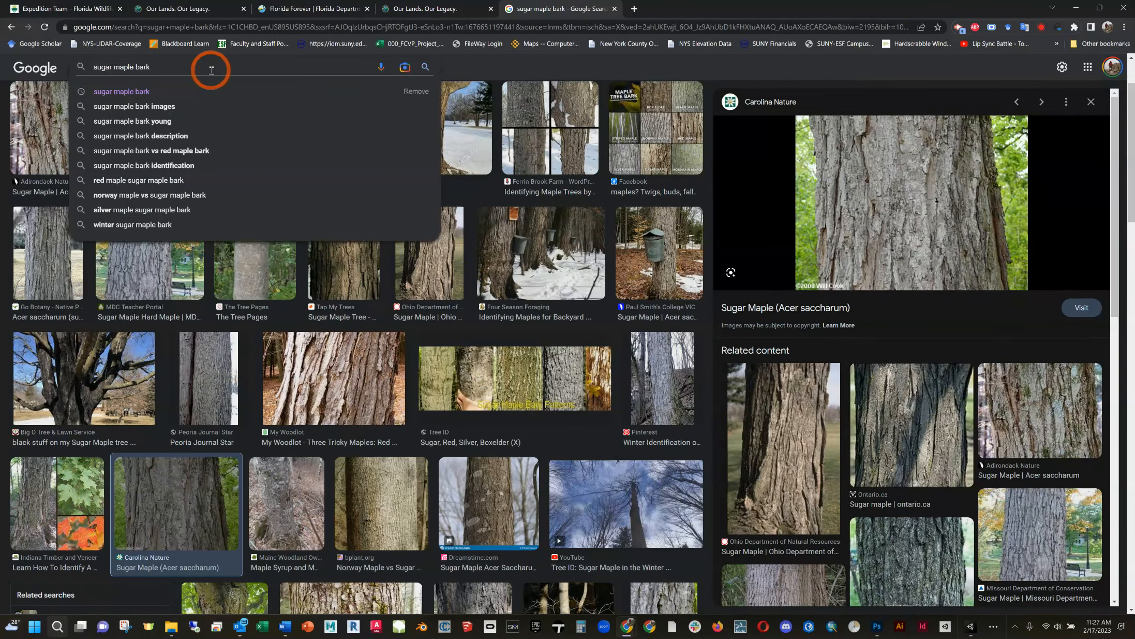
type("seamless")
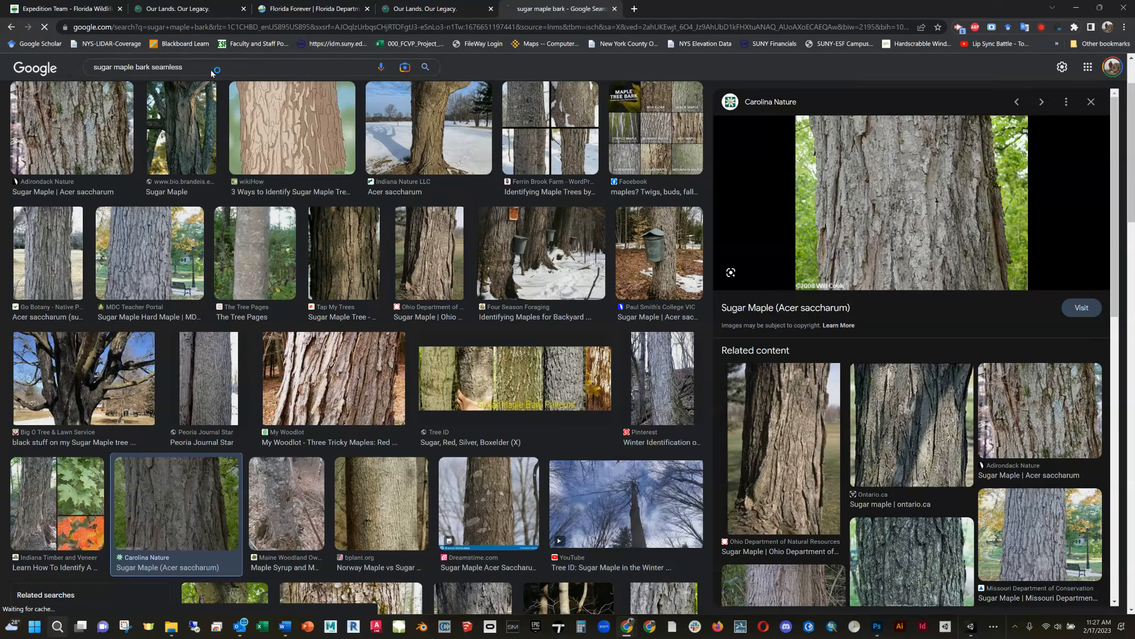
key("Return")
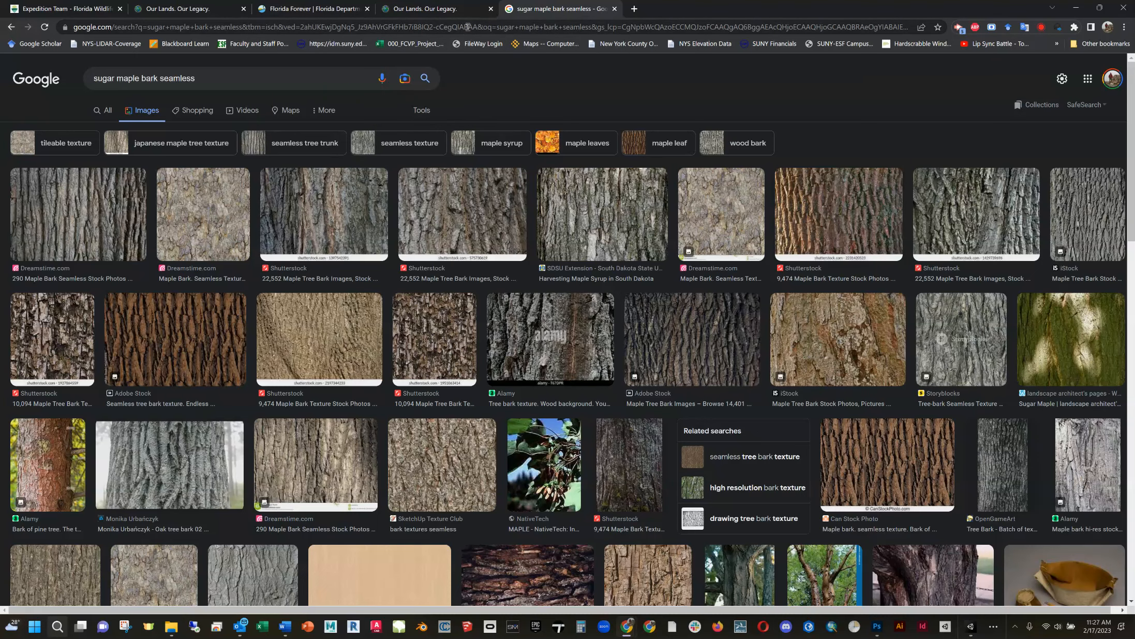
key("super+e")
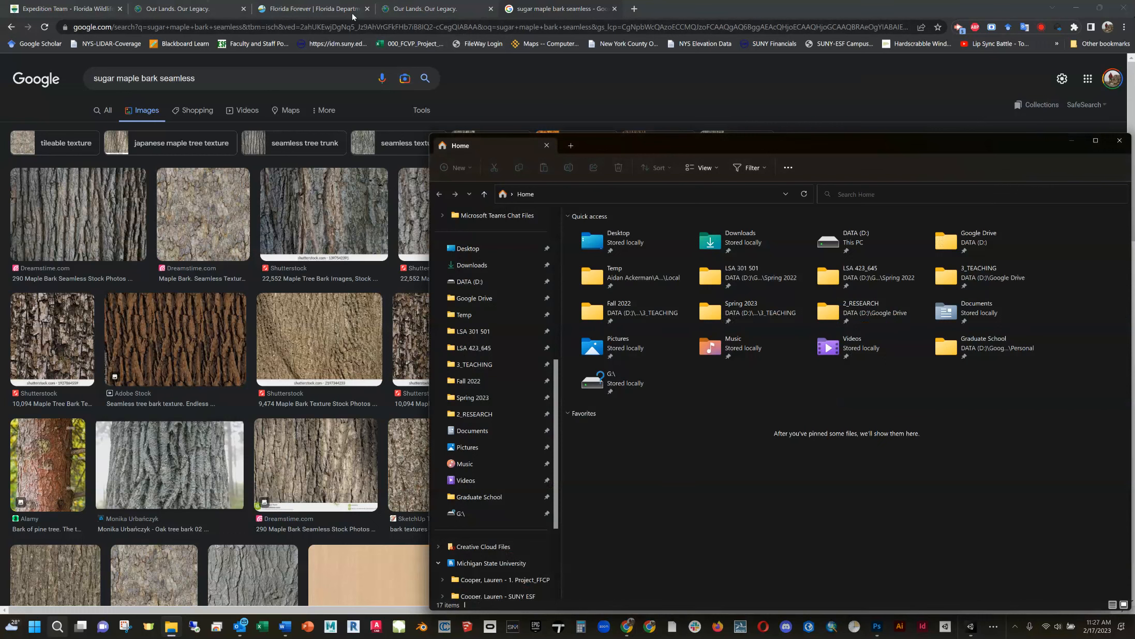
left_click(559, 15)
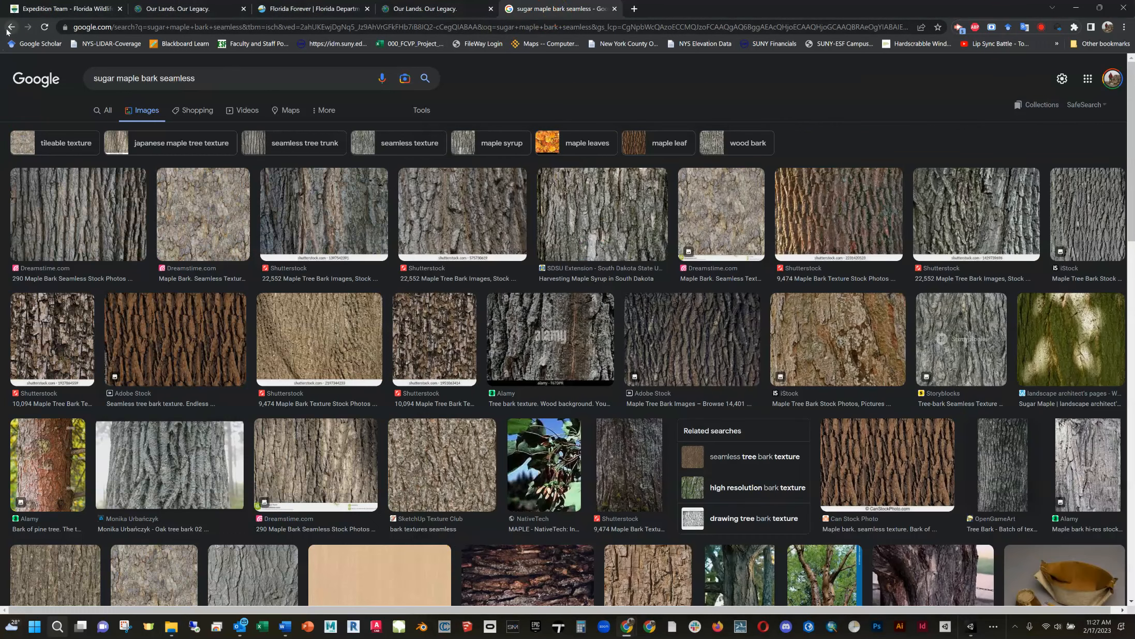
left_click(59, 139)
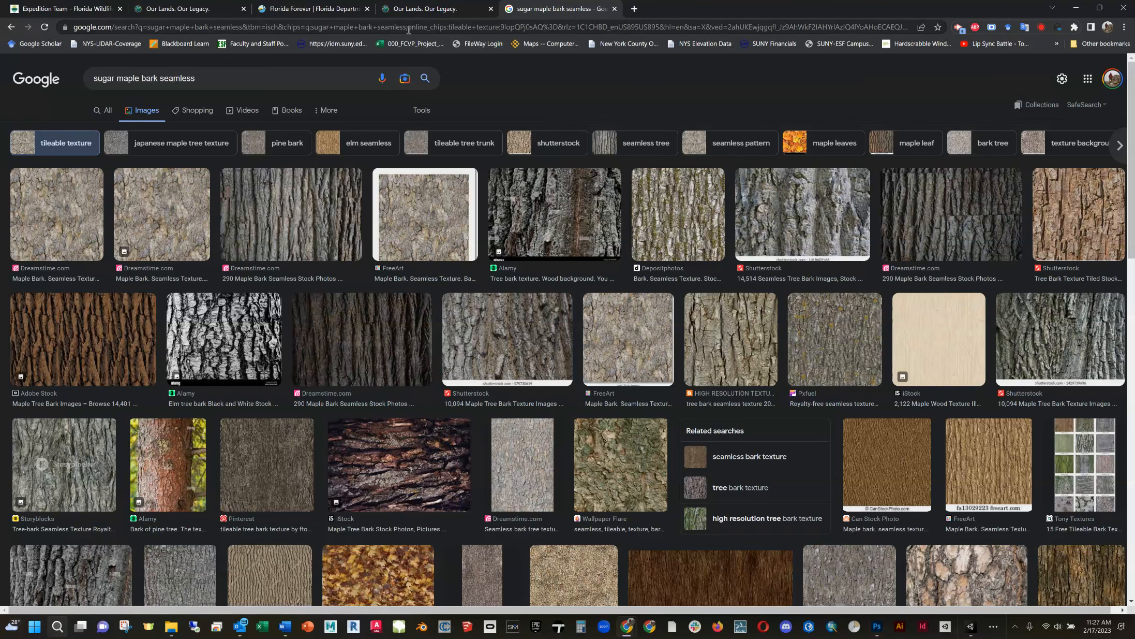
- Remove "seamless" from the image search and search for "sugar maple bark" again
left_click(408, 30)
left_click_drag(155, 79, 289, 95)
key("BackSpace")
key("Return")
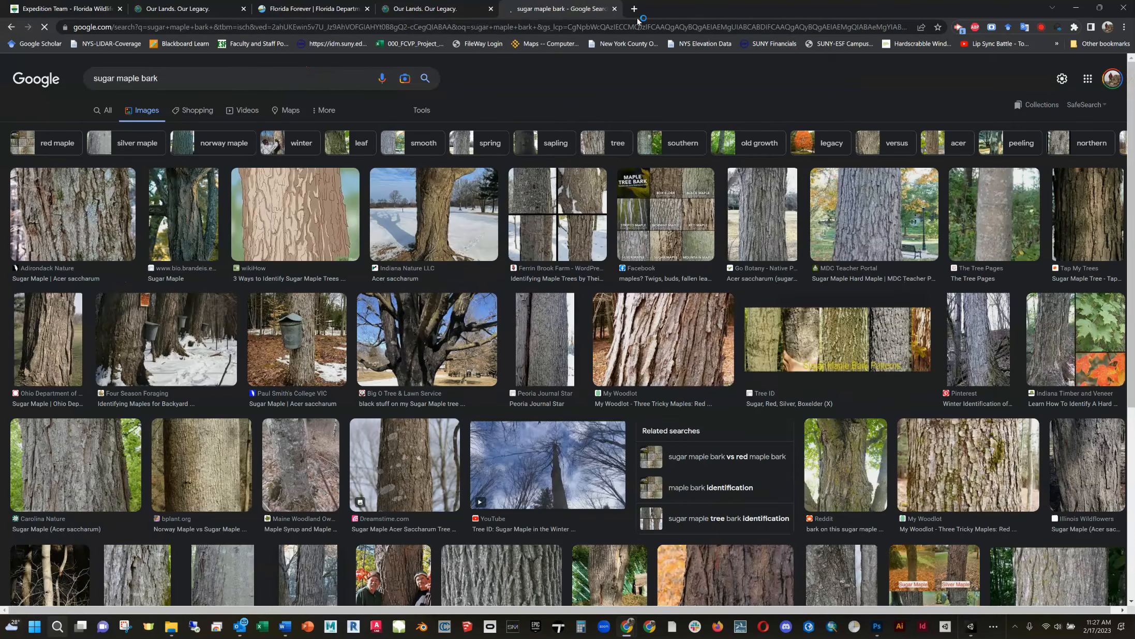
- Search Google for "make seamless texture" in a new tab
left_click(633, 8)
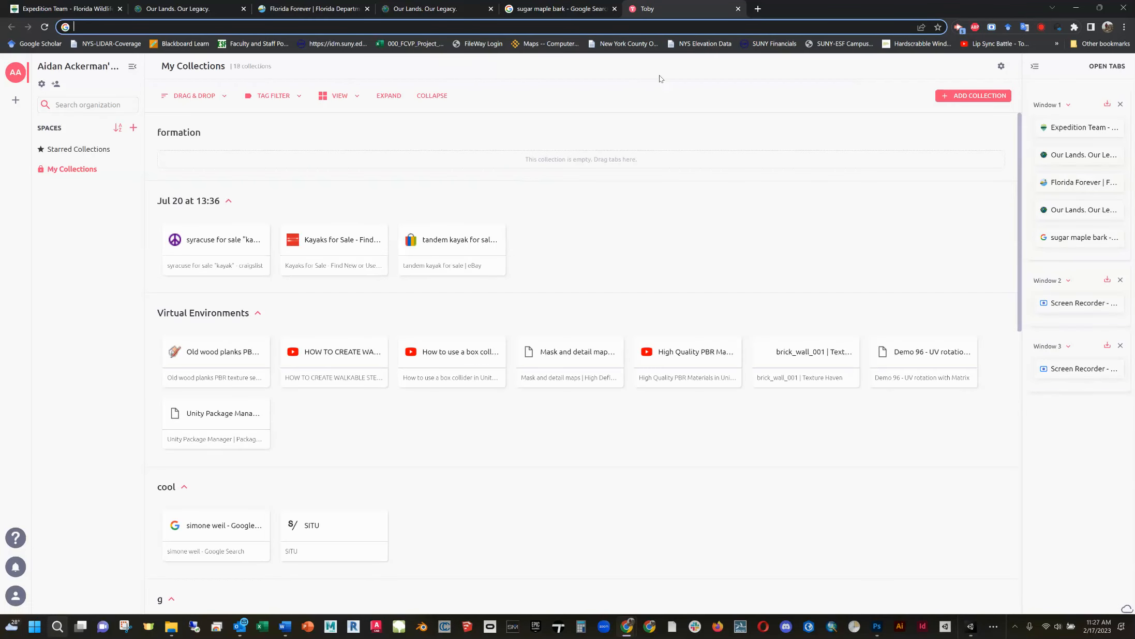
type("make seamless texture")
key("Return")
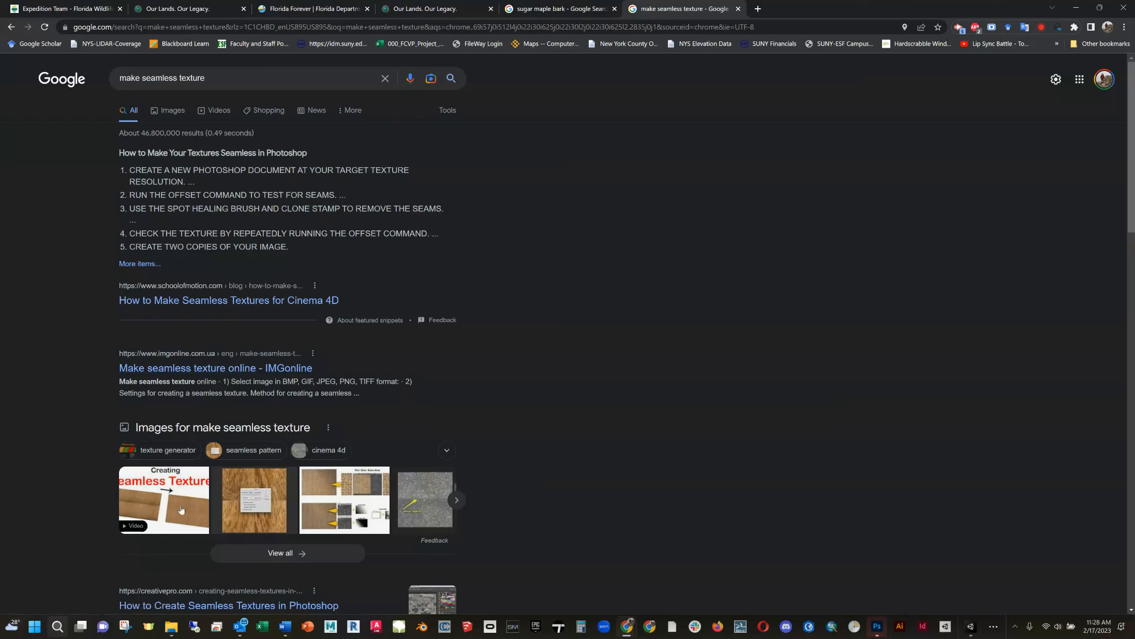
- View the Medialoot wood texture picture with the Offset dialog, and open the IMGonline page for making seamless textures
right_click(256, 488)
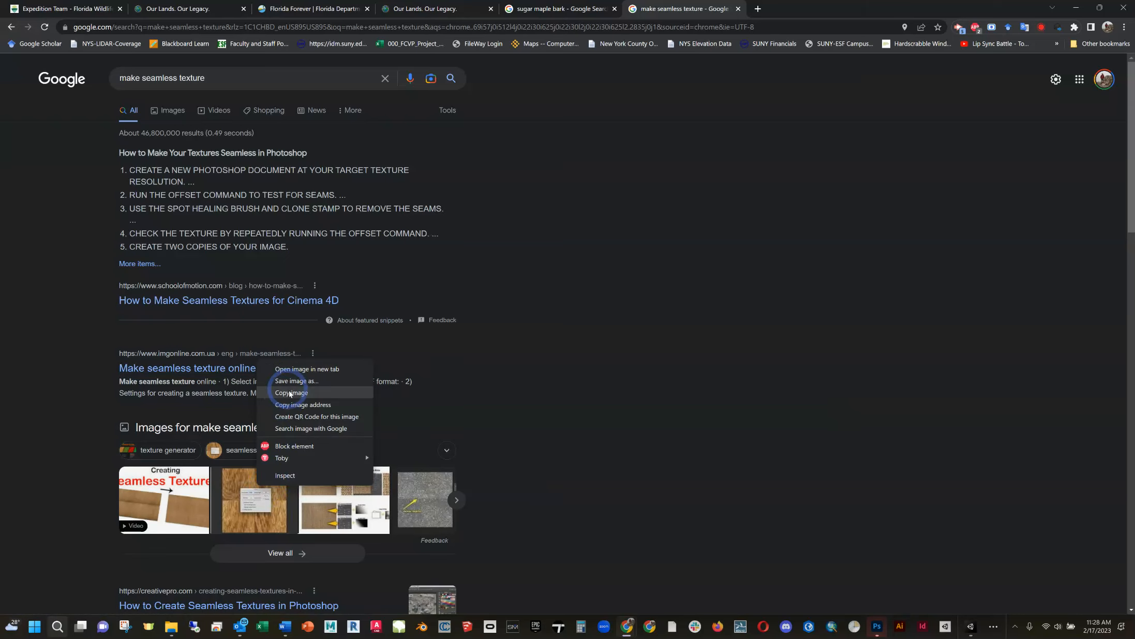
left_click(308, 365)
left_click(753, 18)
left_click(571, 370)
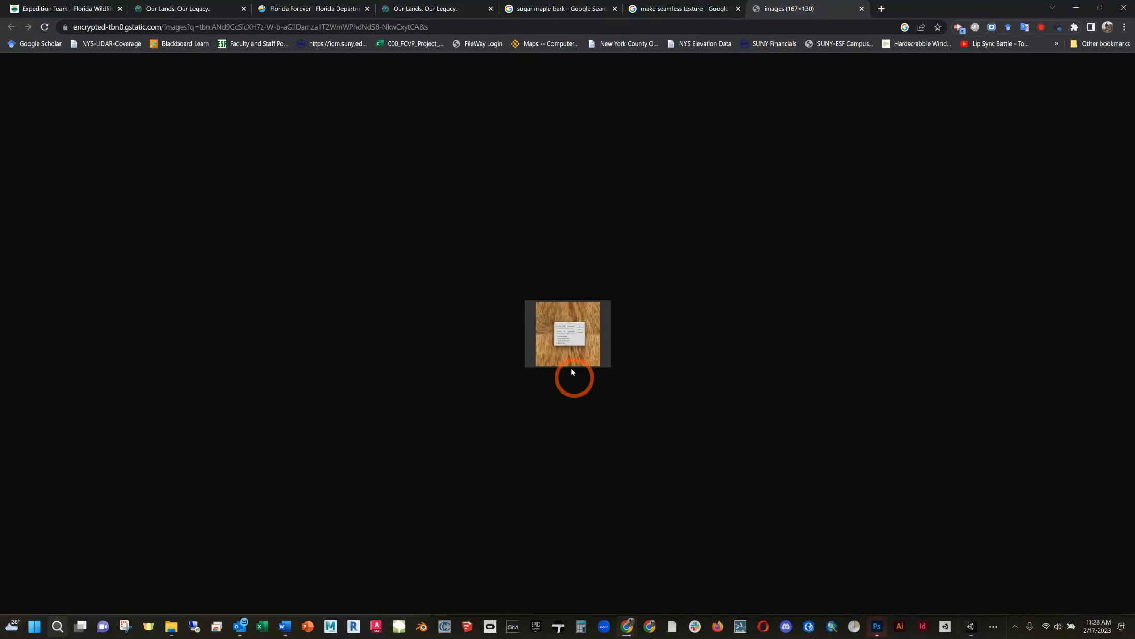
left_click(861, 11)
left_click(266, 479)
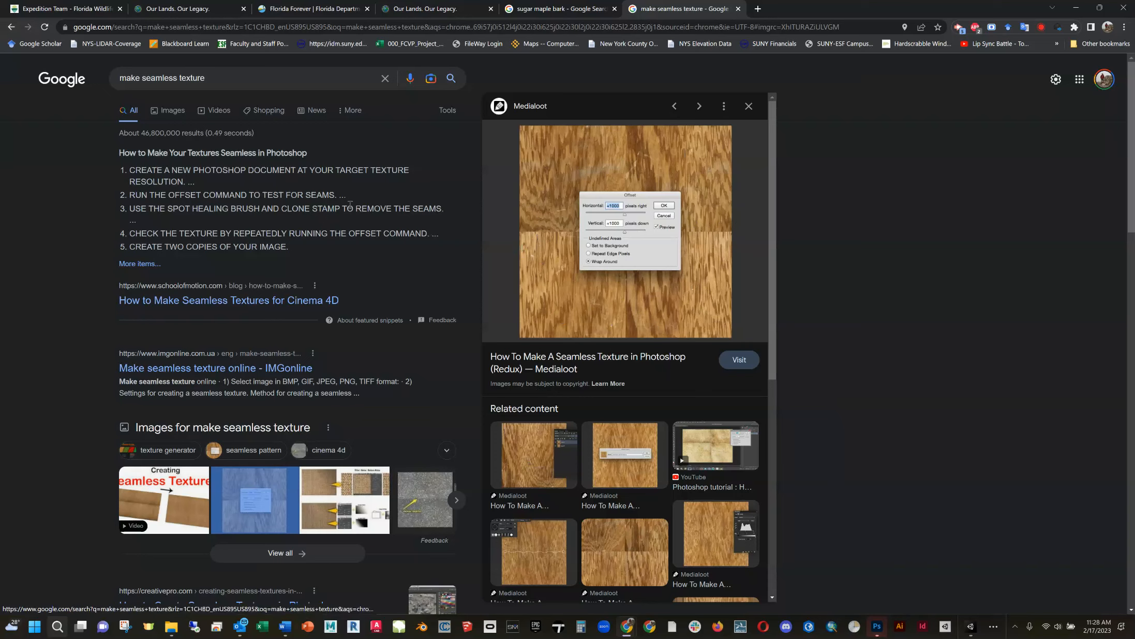
left_click(172, 368)
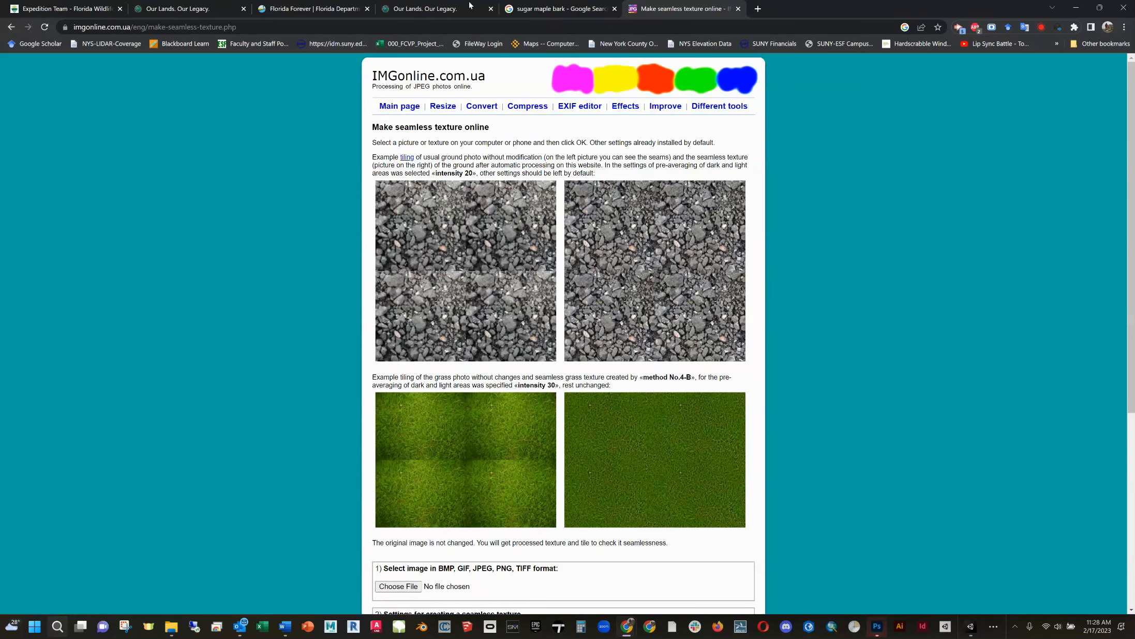
- Return to the sugar maple bark results and copy the Go Botany trunk image
left_click(558, 7)
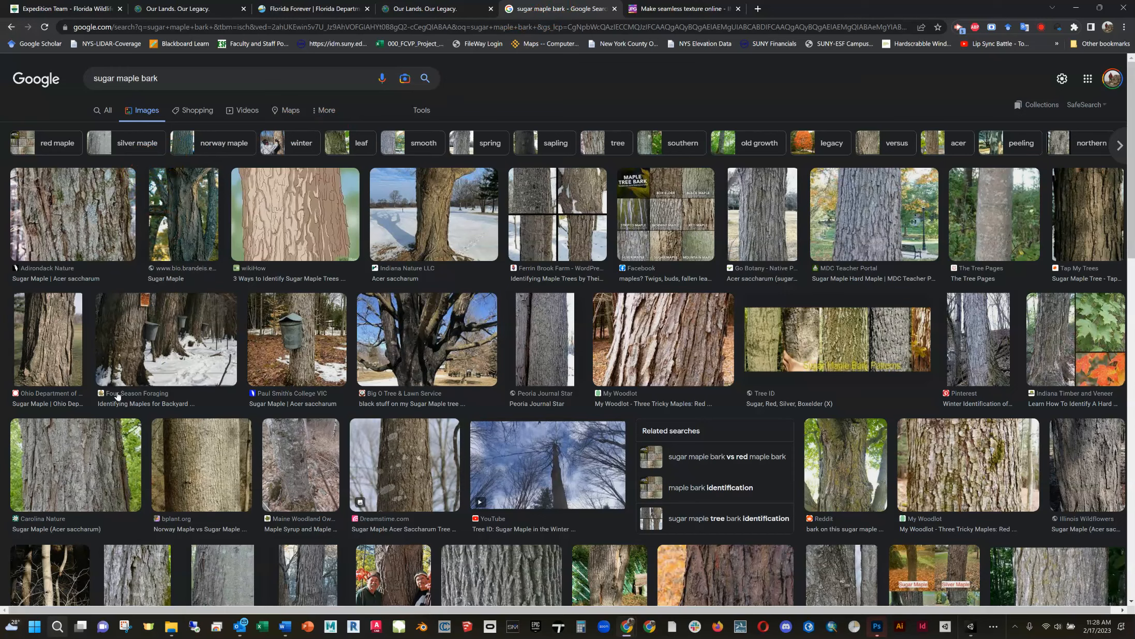
left_click(771, 228)
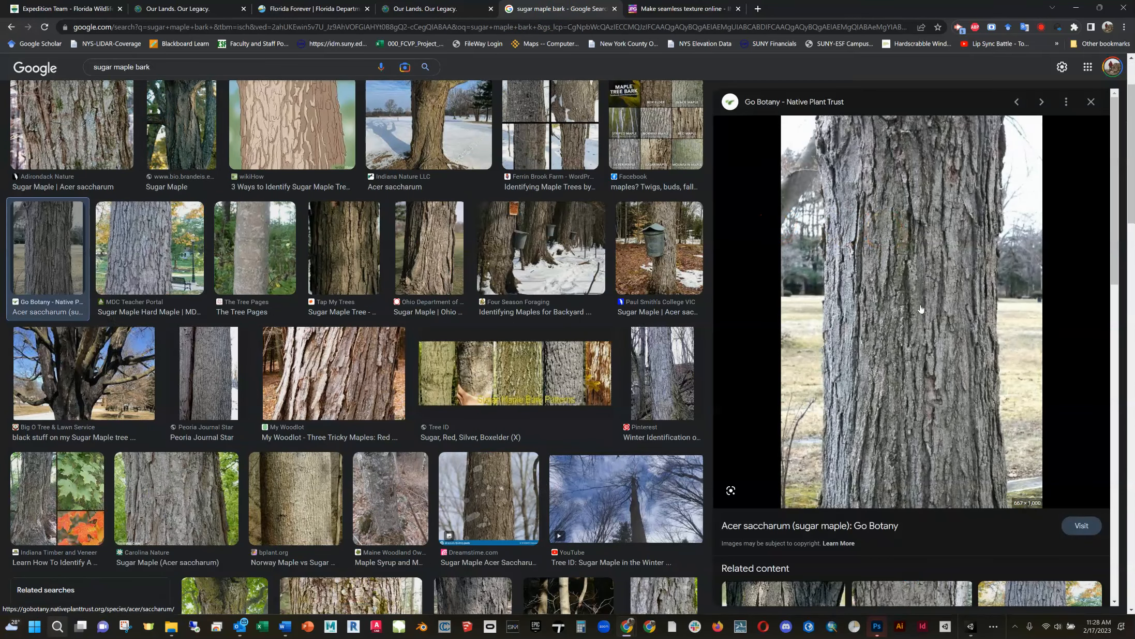
right_click(921, 309)
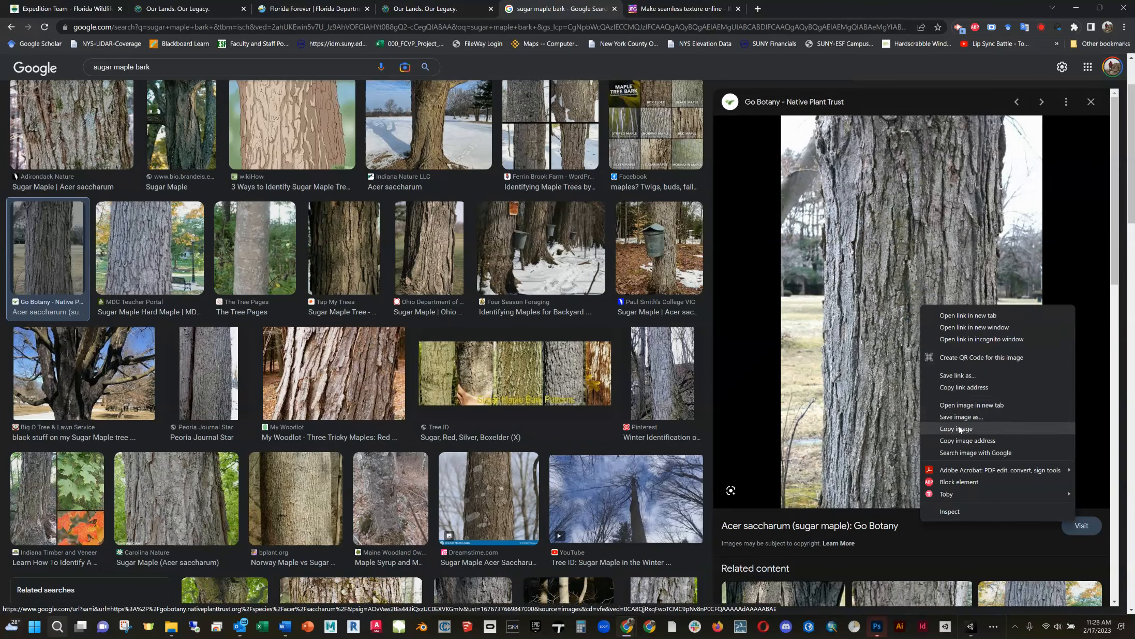
left_click(938, 427)
- Switch to Photoshop, create a new document, and paste the copied Go Botany trunk image into it
left_click(877, 625)
left_click(571, 299)
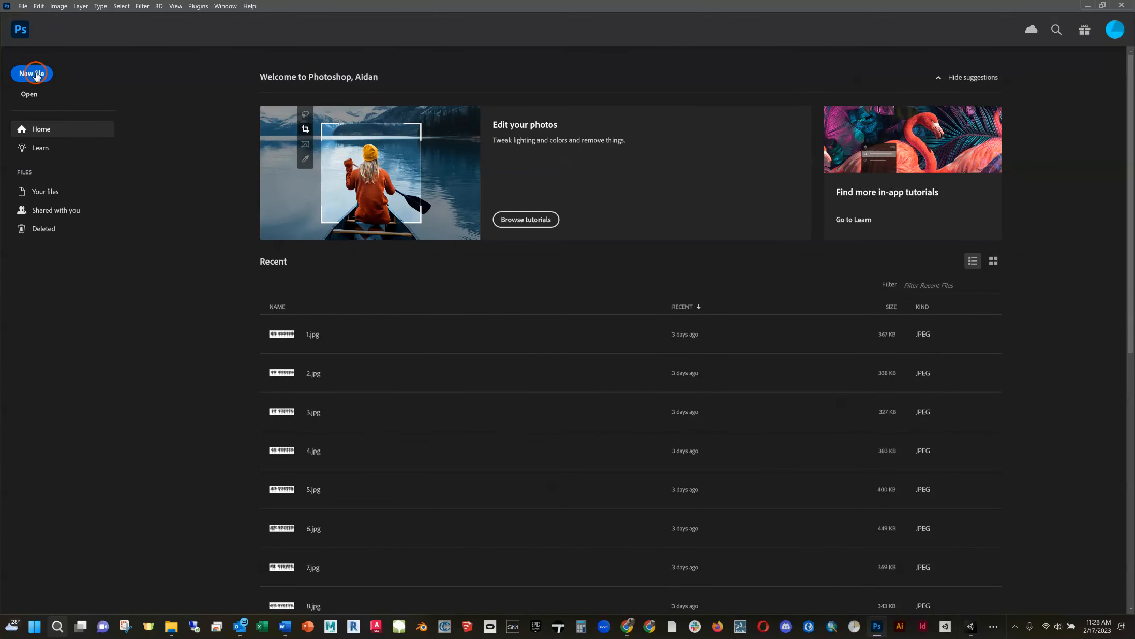
left_click(32, 74)
left_click(703, 418)
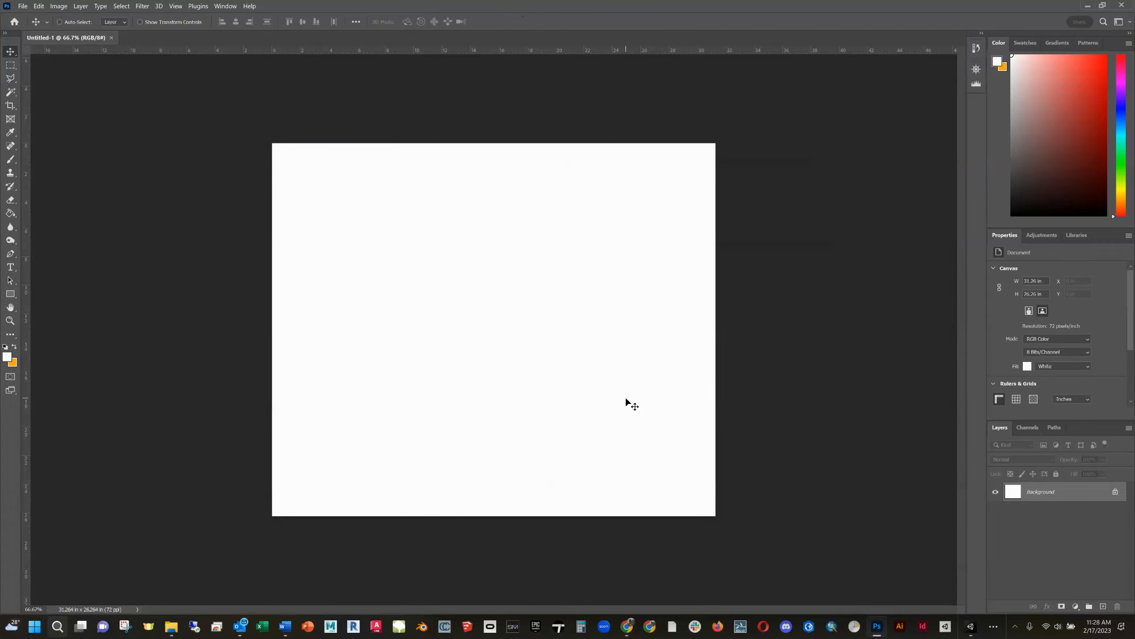
key("ctrl+v")
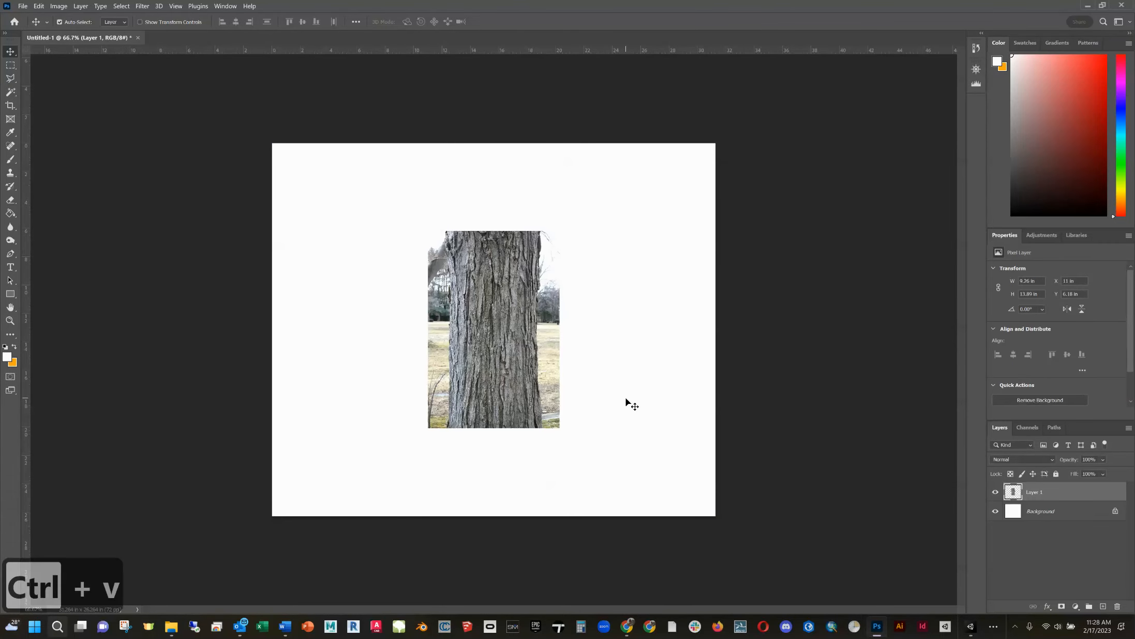
- Select a square area of evenly lit bark in the middle of the trunk, discarding a wider first selection
key("ctrl+equal")
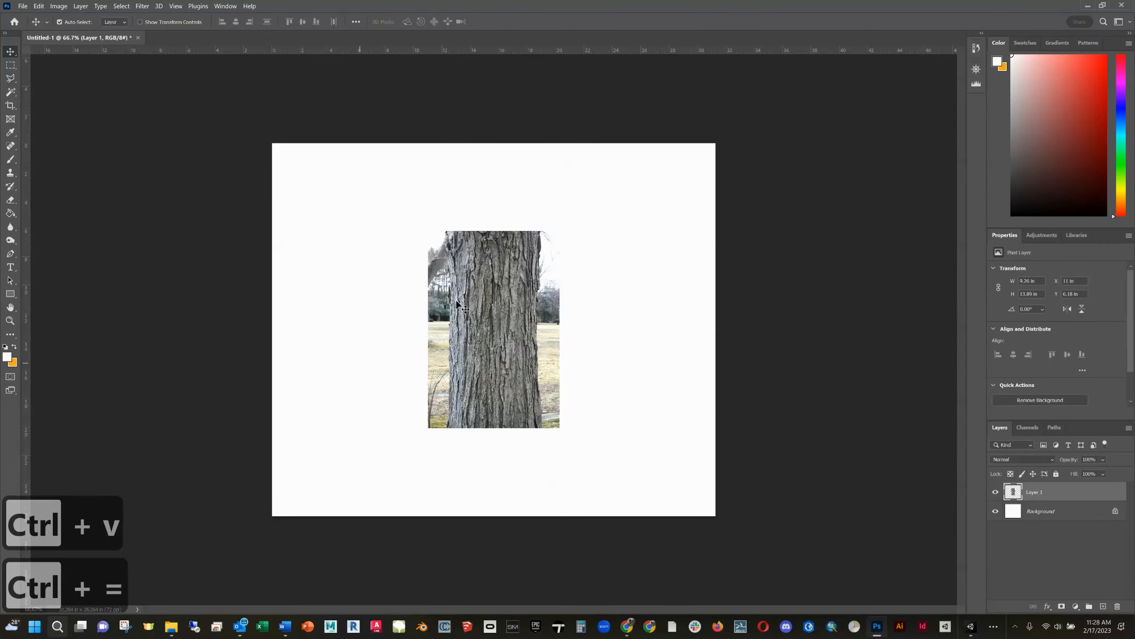
left_click(710, 306)
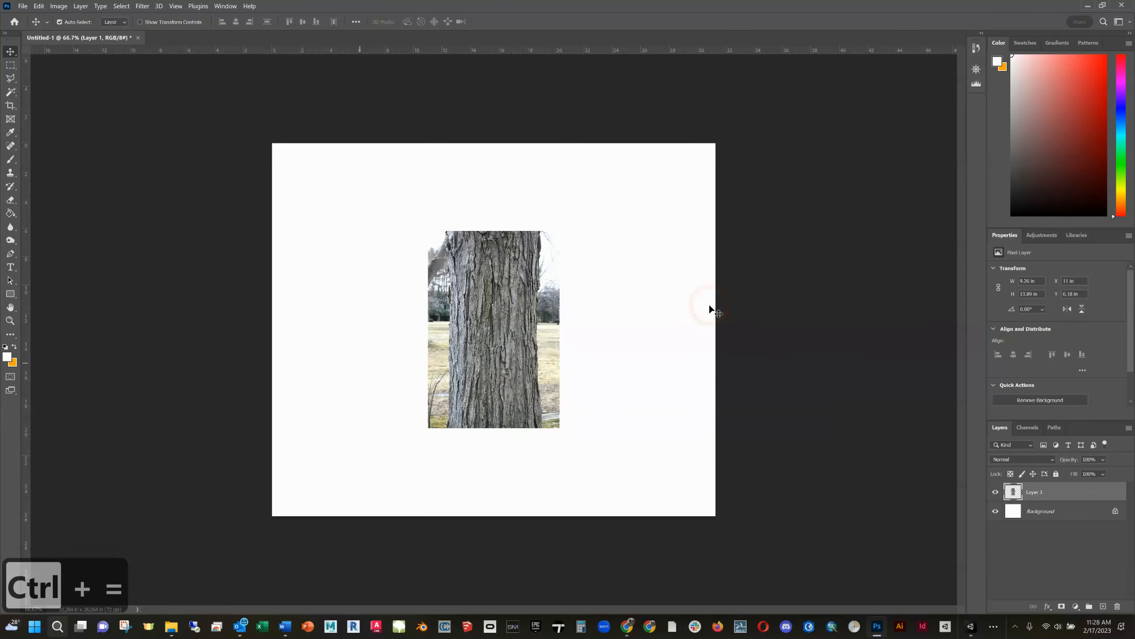
key("ctrl+equal")
key("ctrl+equal")
key("m")
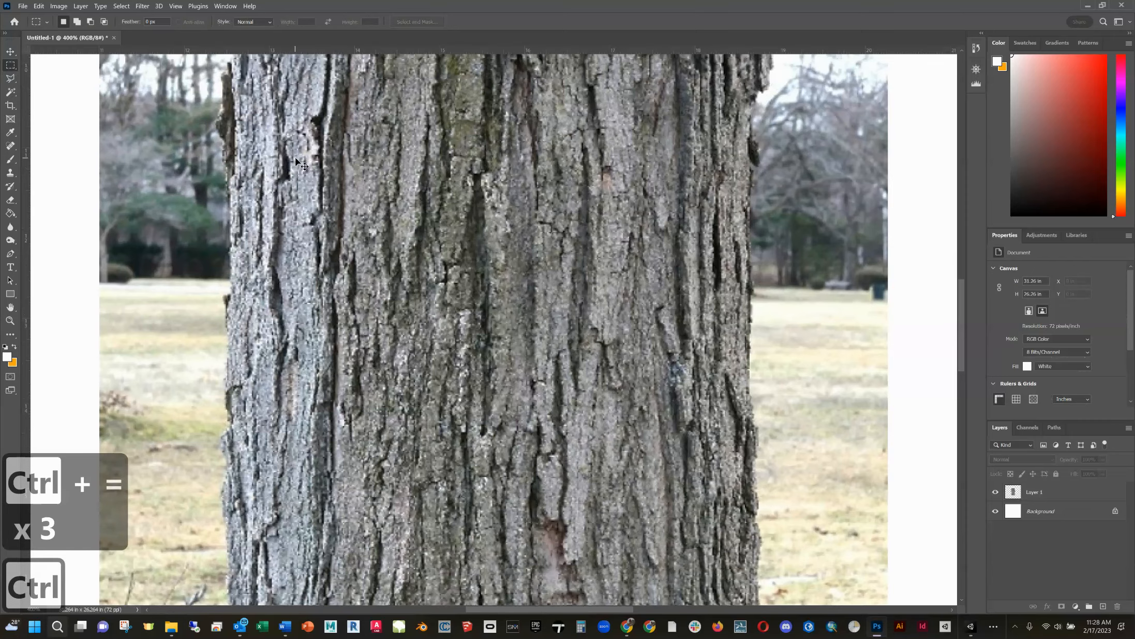
key("ctrl+minus")
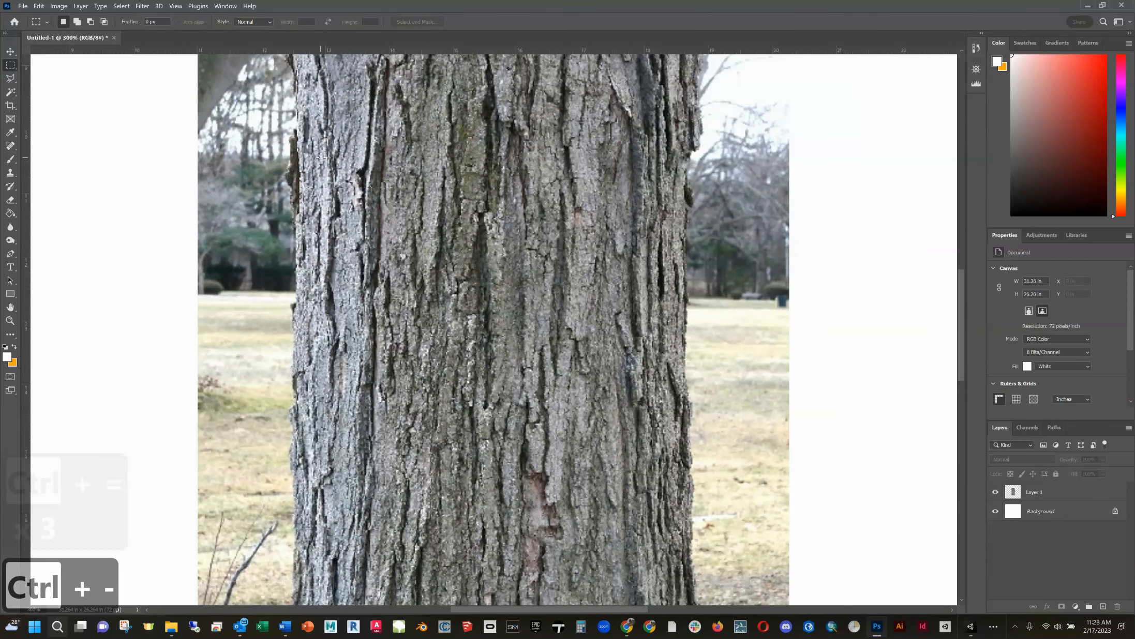
left_click_drag(304, 133, 679, 573, "shift")
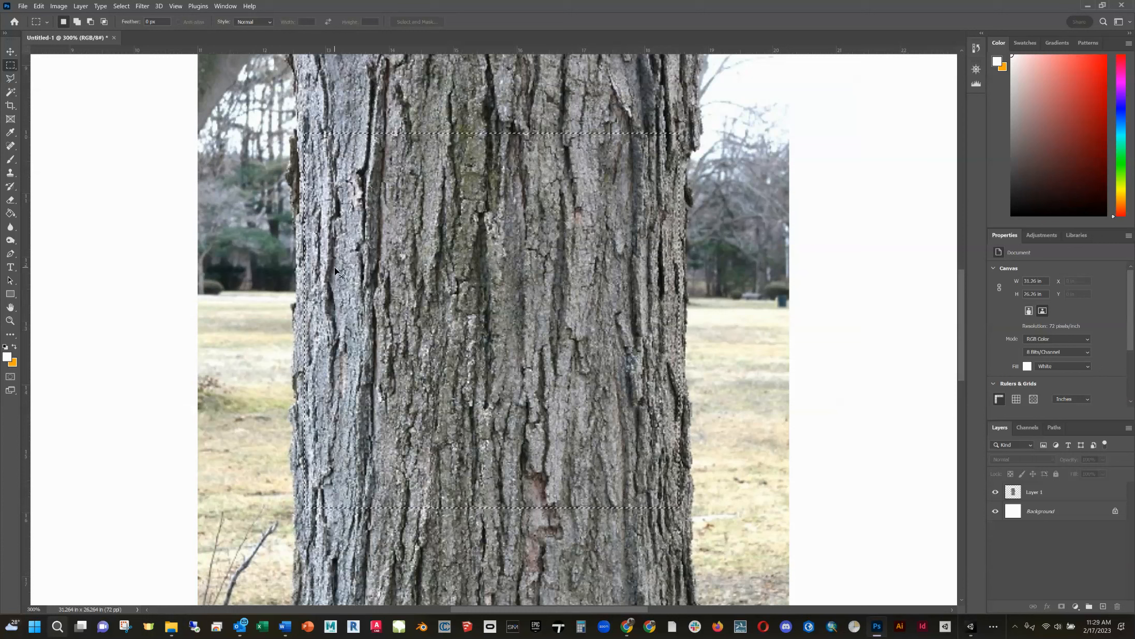
key("ctrl+d")
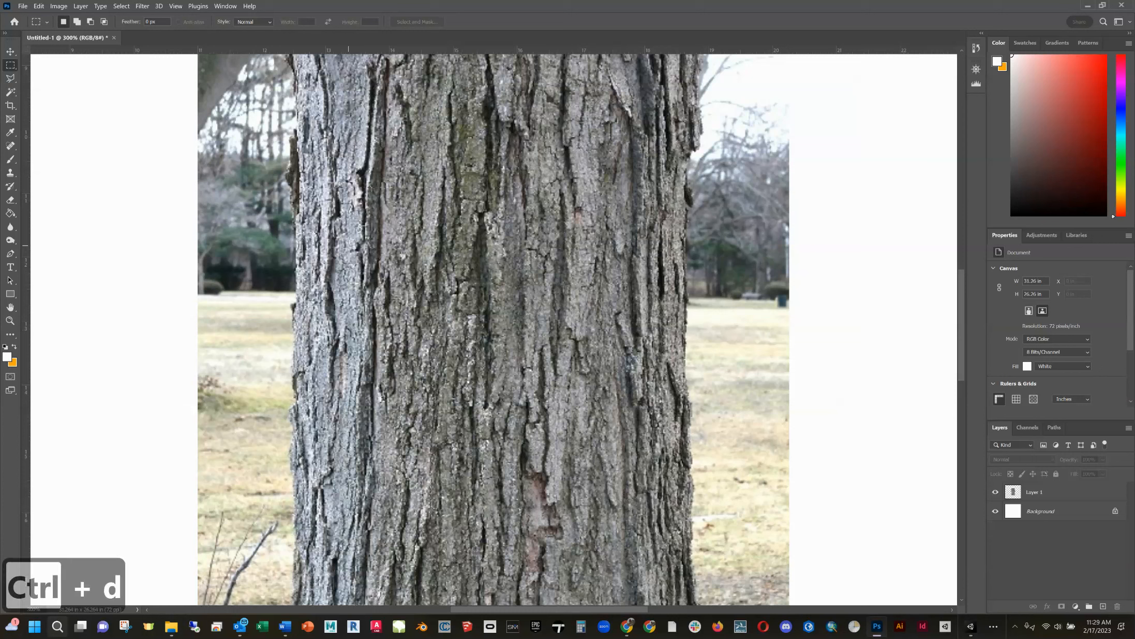
left_click_drag(381, 160, 638, 444, "shift")
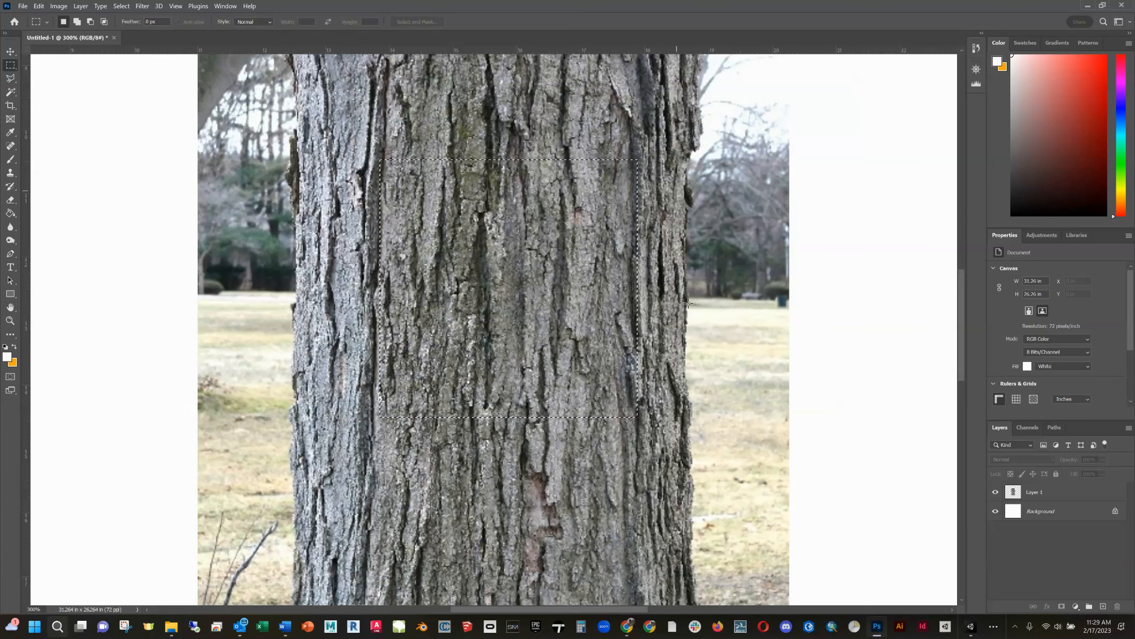
- Switch to Chrome, find the Wikimedia Commons sugar maple trunk base photo in the image results, and copy it
left_click(628, 617)
left_click(569, 575)
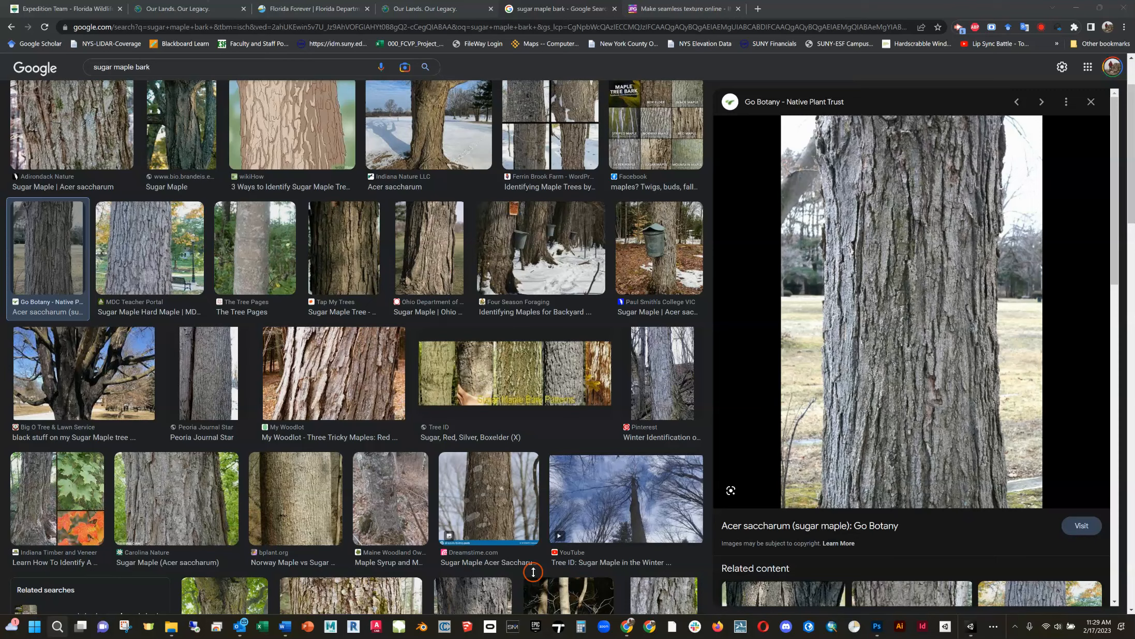
scroll(381, 436, "down", 1)
scroll(382, 436, "down", 5)
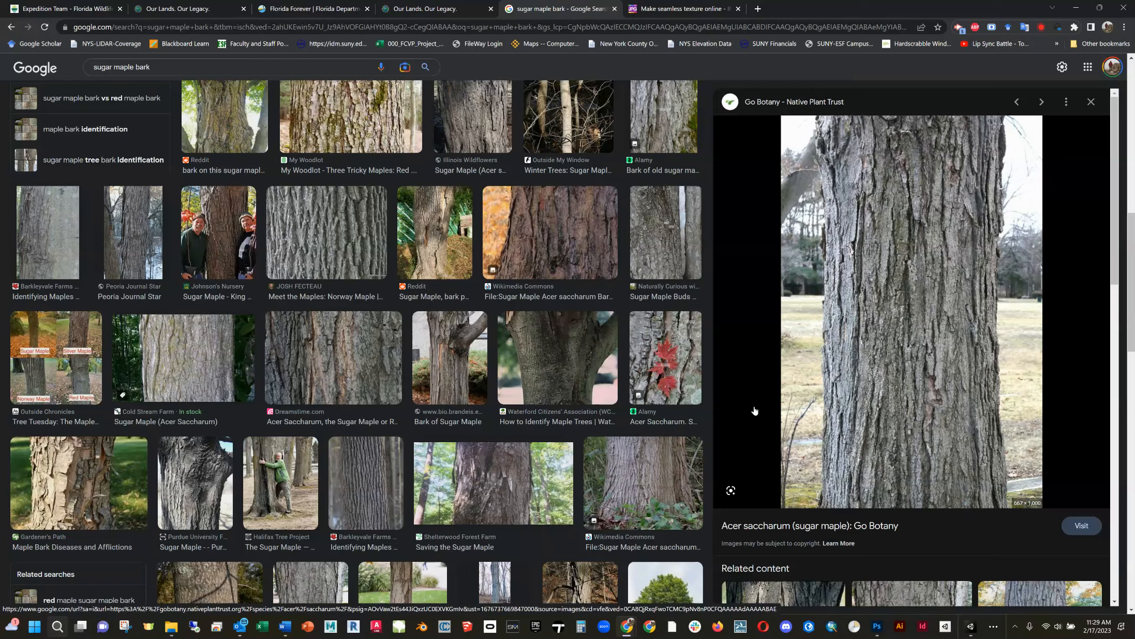
left_click(646, 489)
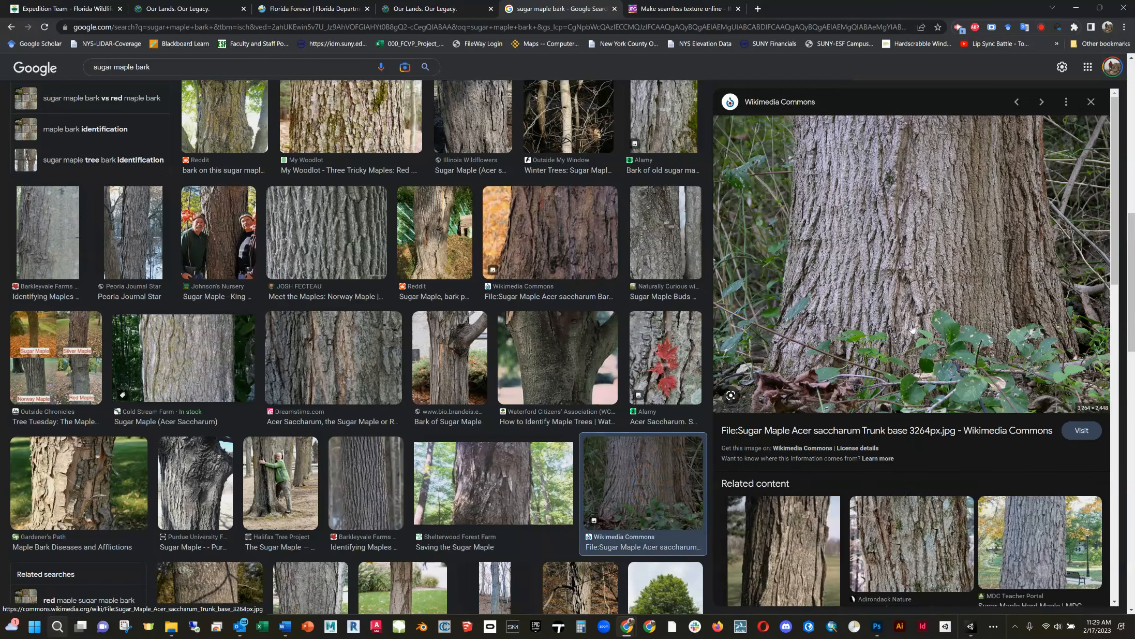
right_click(858, 220)
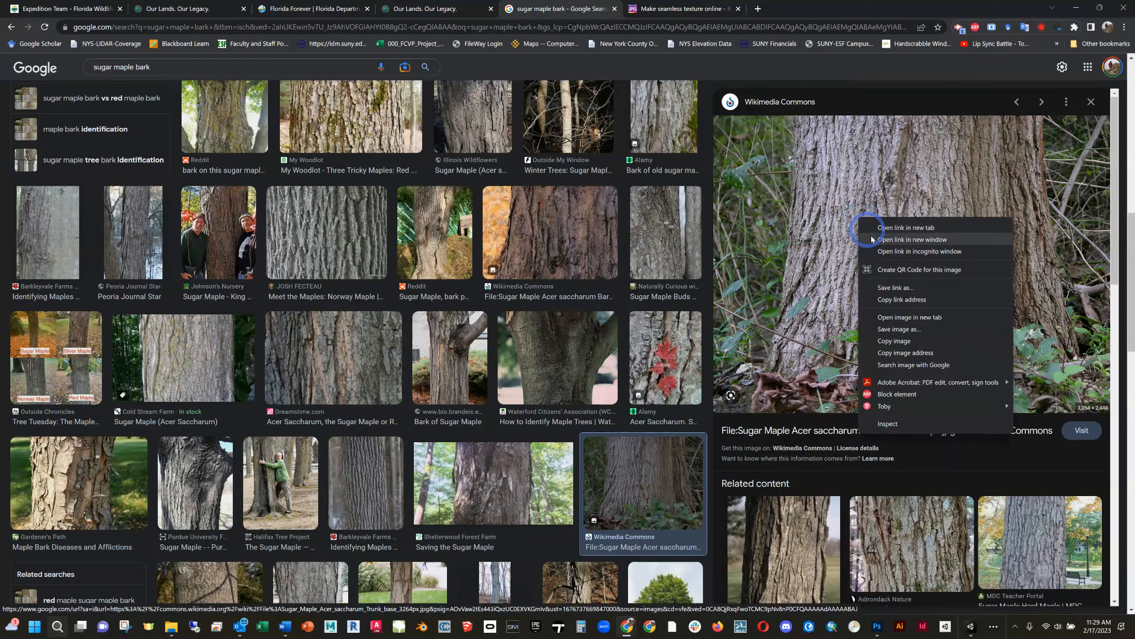
left_click(899, 340)
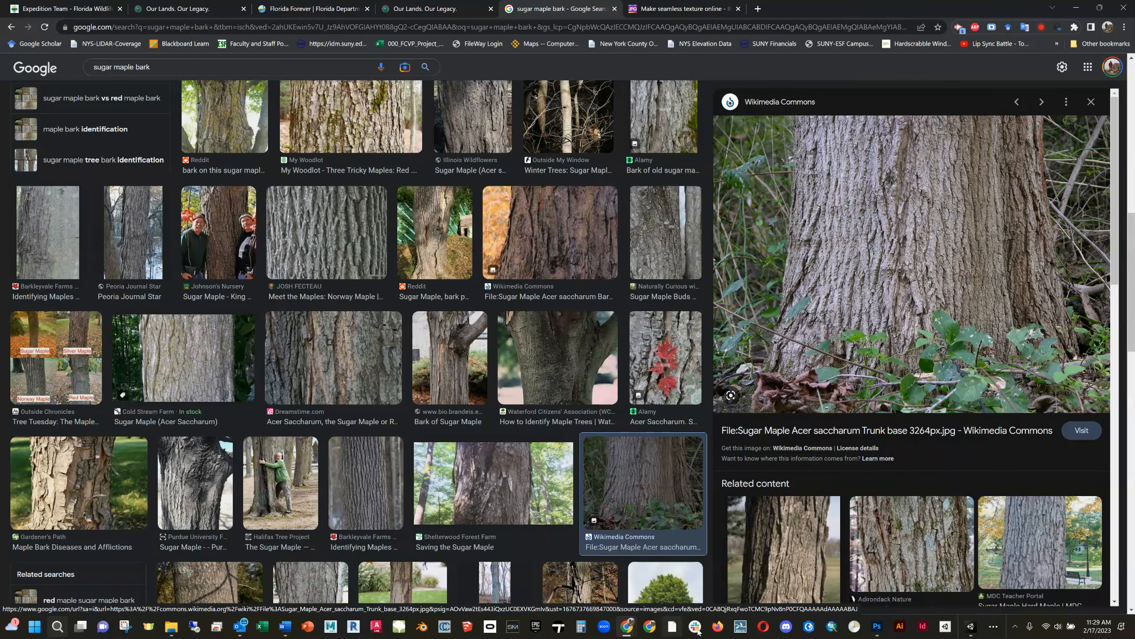
- Switch to Photoshop, create a second new document, and paste the Wikimedia Commons trunk photo into it
left_click(877, 626)
key("ctrl+n")
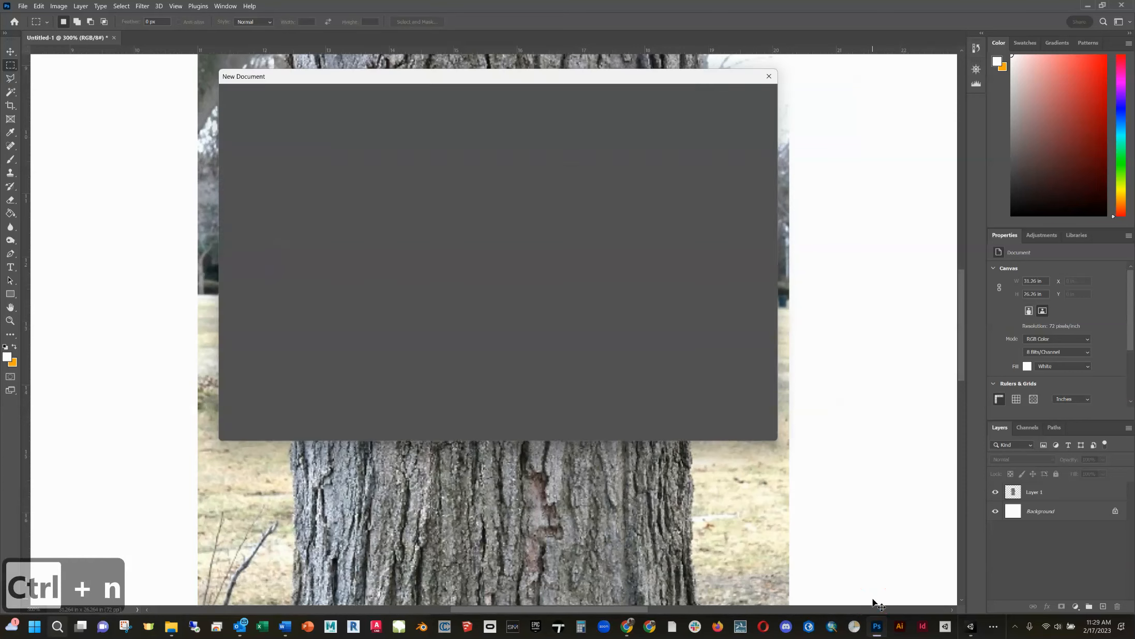
key("Return")
key("ctrl+v")
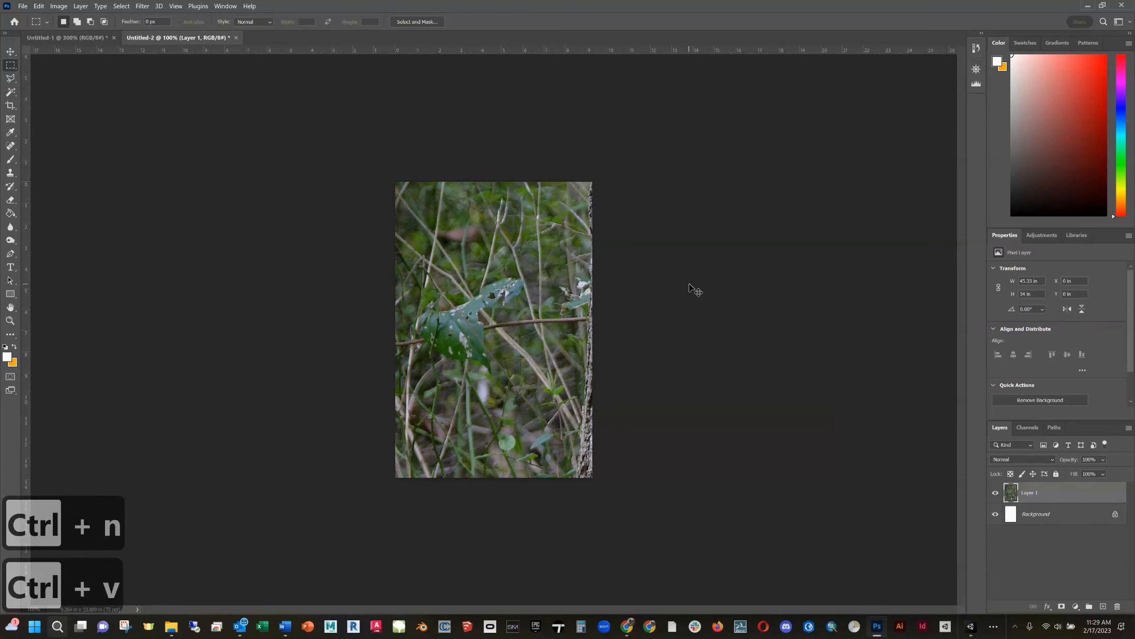
- Create a third new document at the clipboard size of 3264 × 2448 px and paste the full trunk photo into it
left_click(23, 7)
left_click(28, 18)
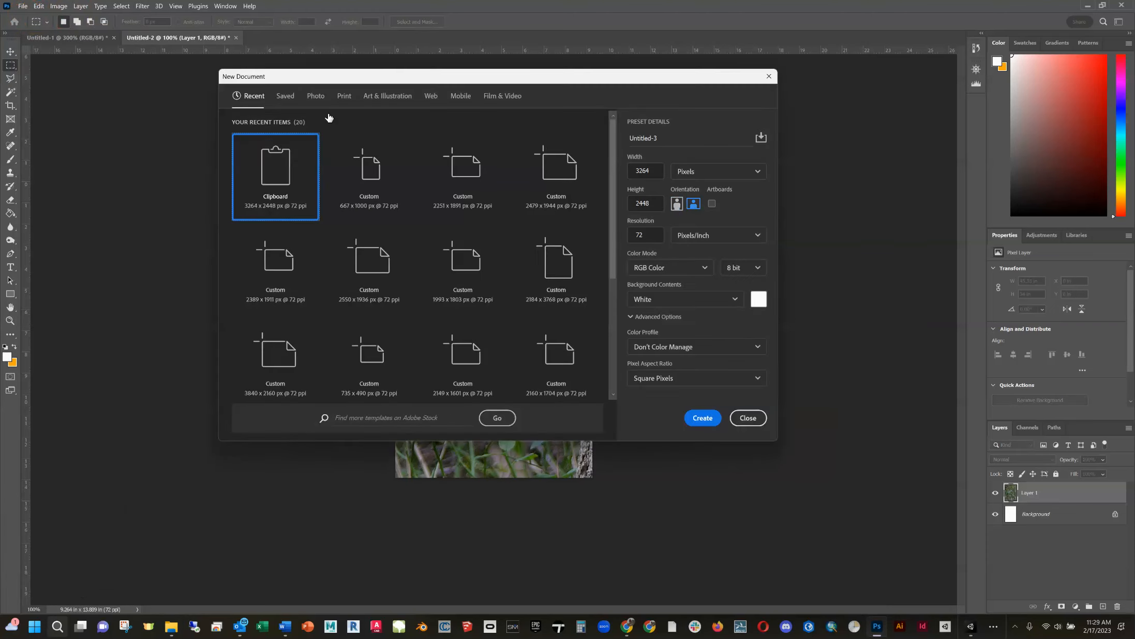
key("Return")
key("ctrl+v")
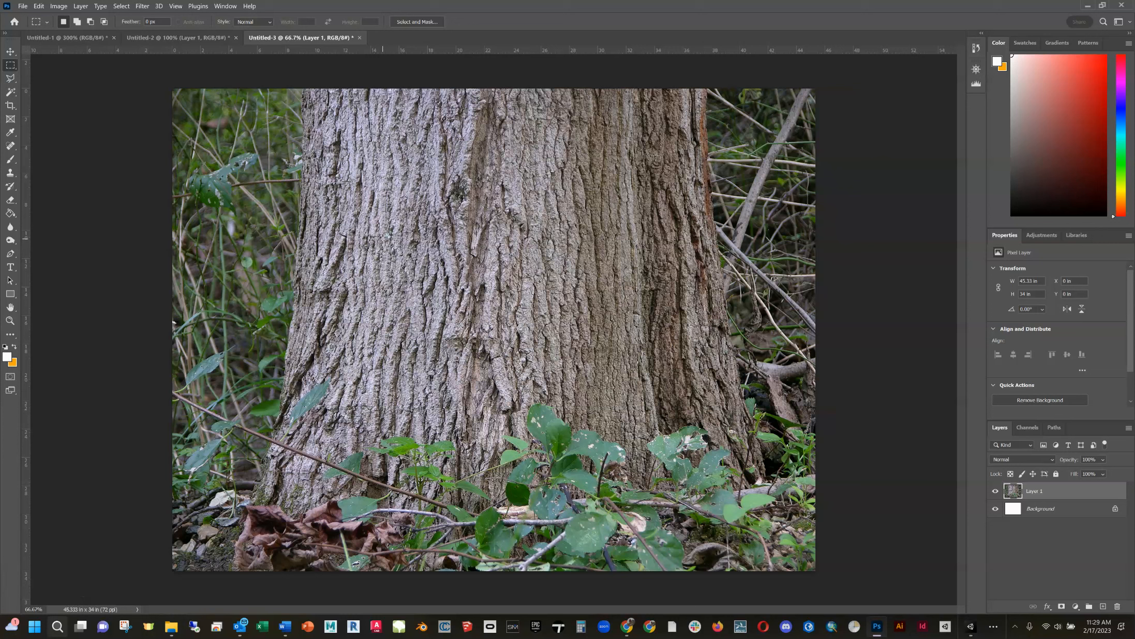
- Select a wide rectangle of clean bark in the middle of the trunk and crop the image to it
left_click_drag(345, 250, 618, 392)
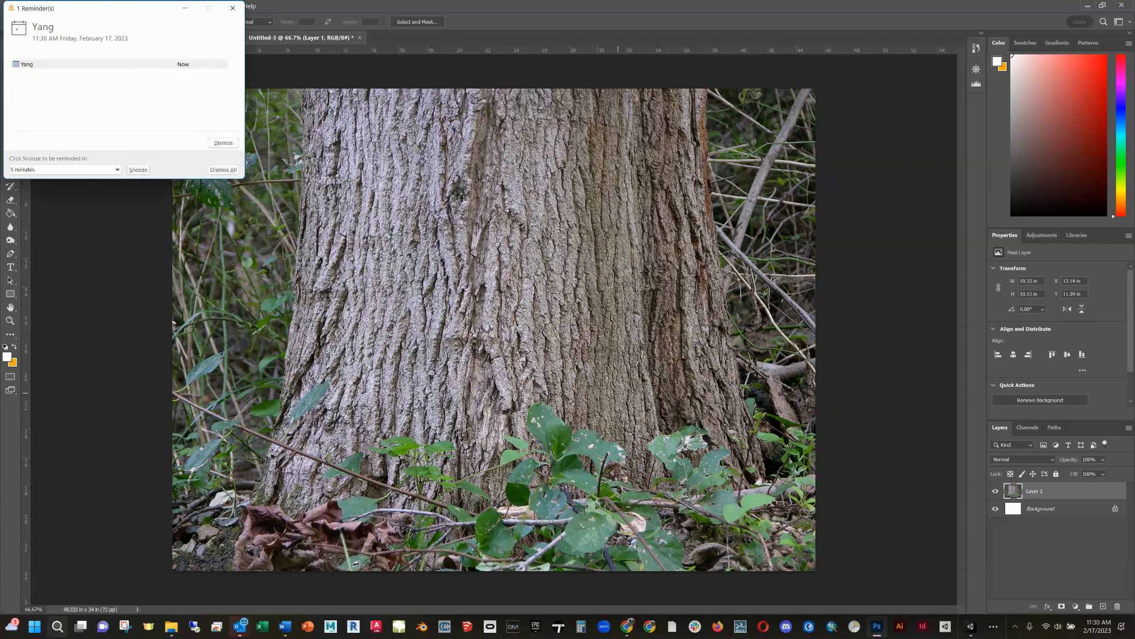
left_click(232, 8)
left_click(59, 6)
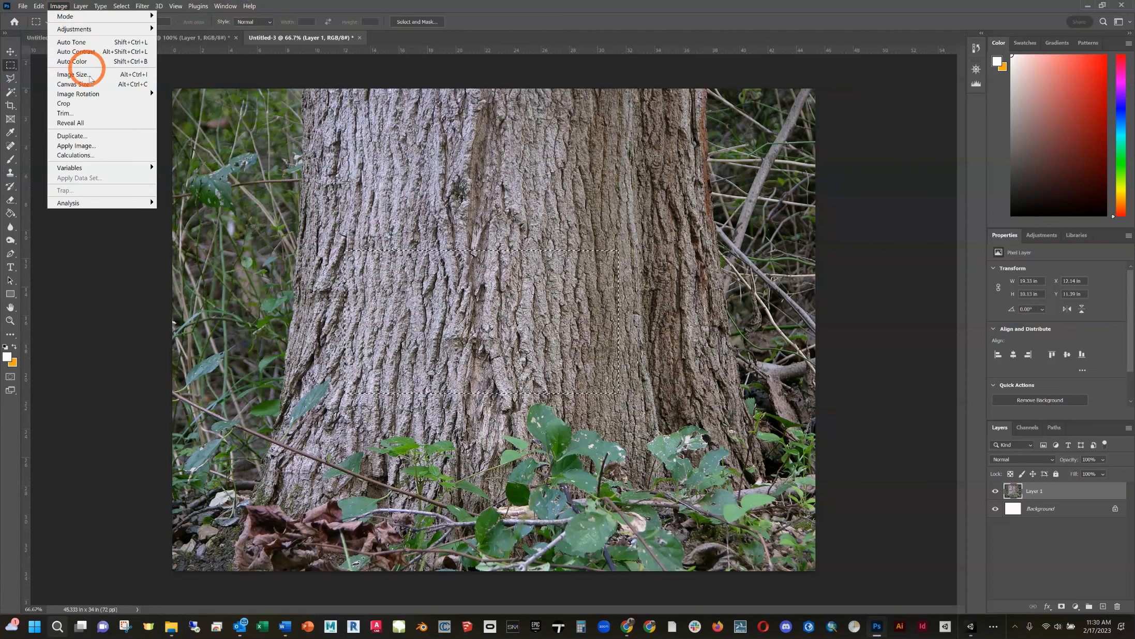
left_click(64, 103)
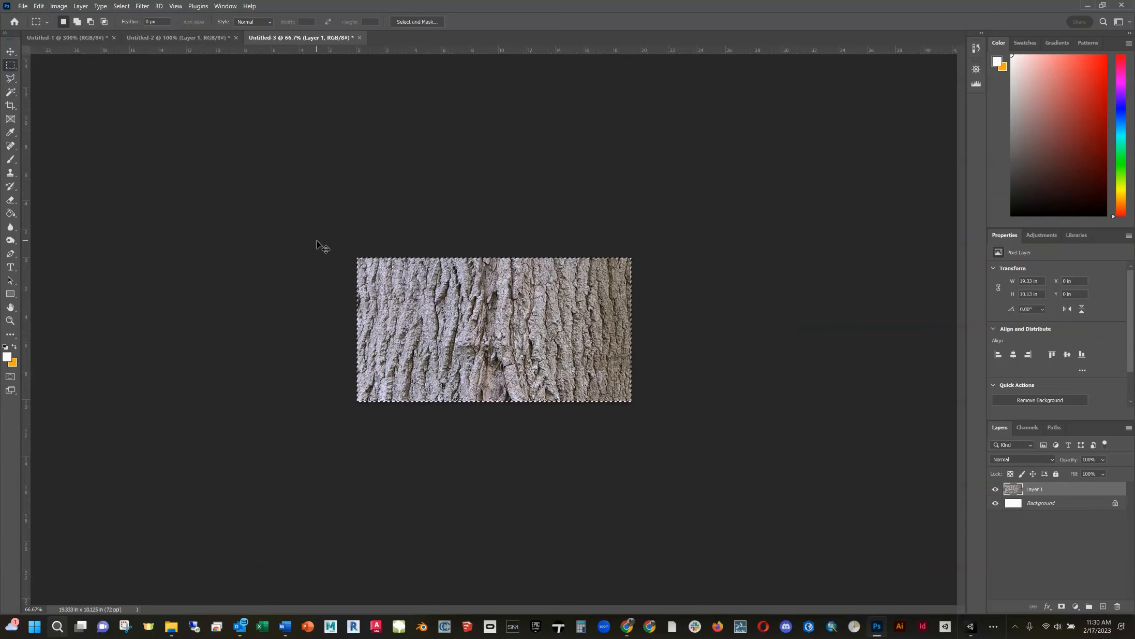
- Save the cropped bark on the computer's Desktop as a JPEG named "sugar maple bark"
key("ctrl+s")
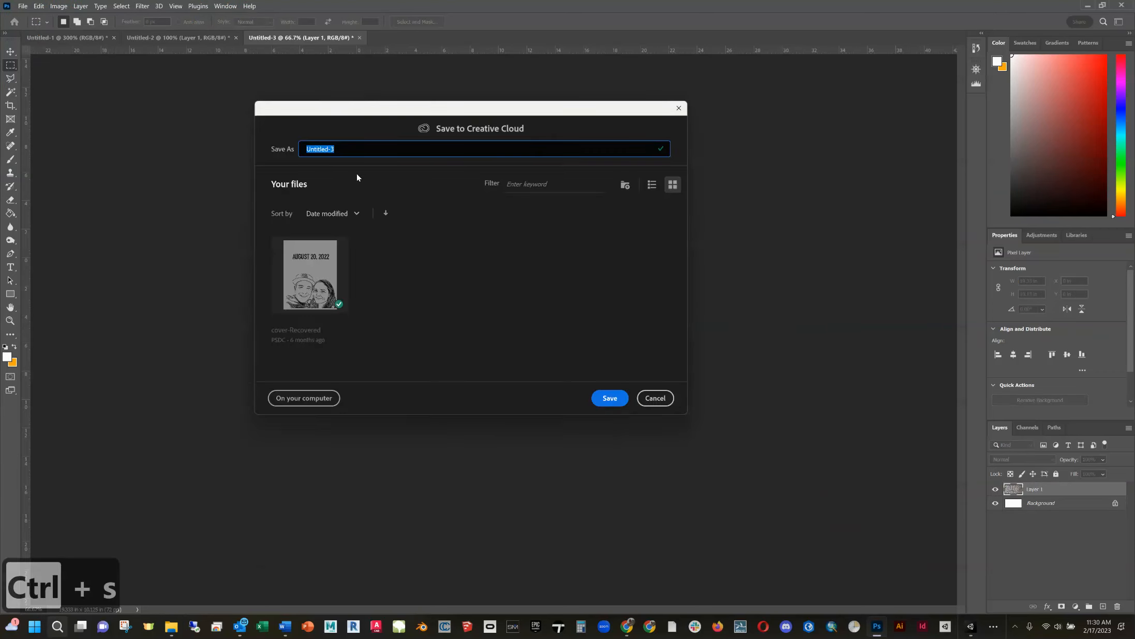
left_click(310, 398)
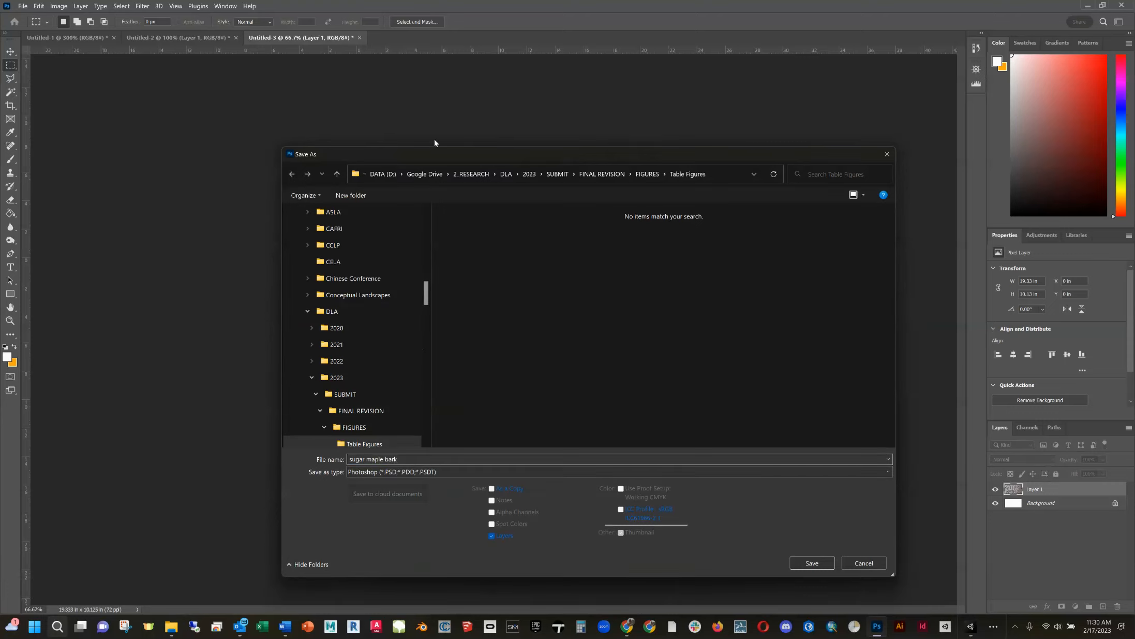
left_click(431, 297)
left_click_drag(426, 294, 438, 218)
left_click(317, 303)
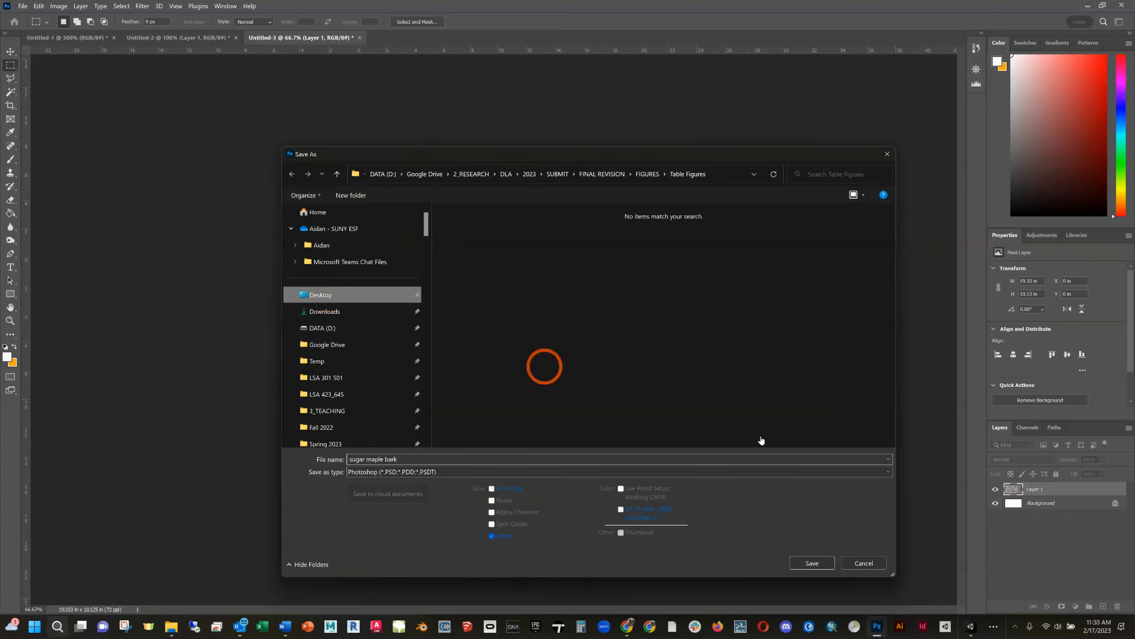
left_click(550, 473)
left_click(506, 346)
left_click(808, 566)
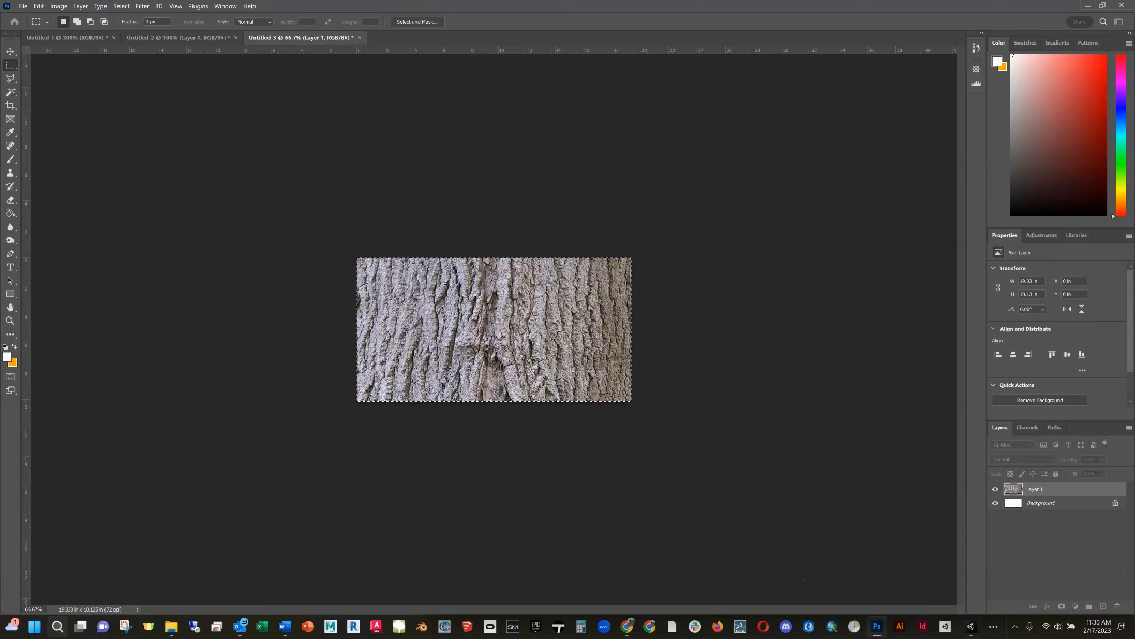
left_click(628, 626)
left_click(672, 574)
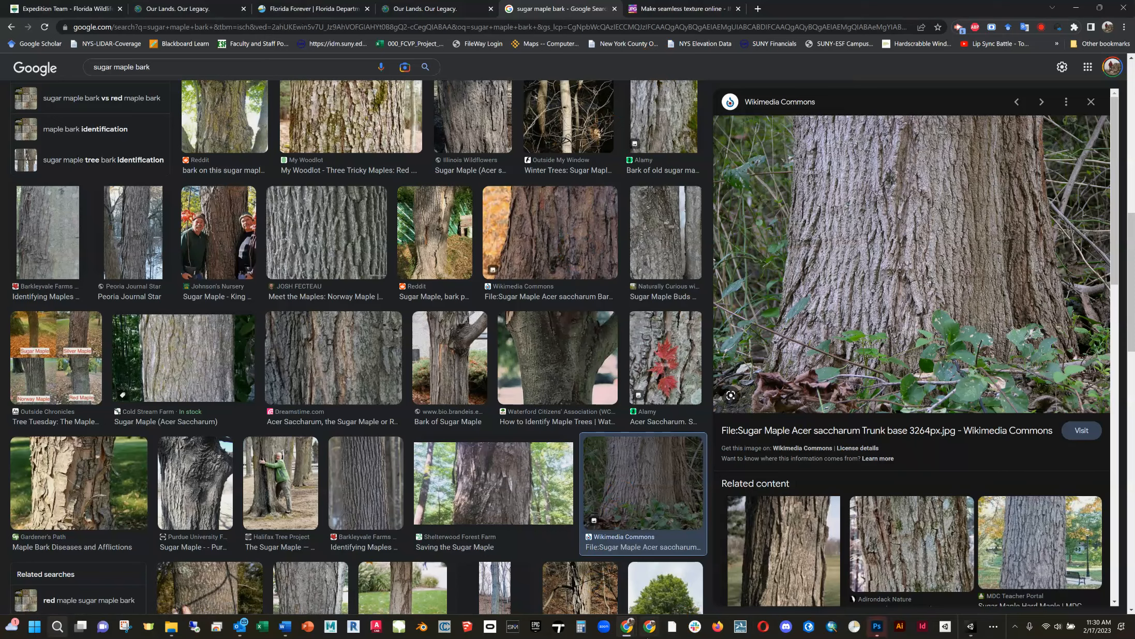
left_click(878, 626)
left_click(380, 79)
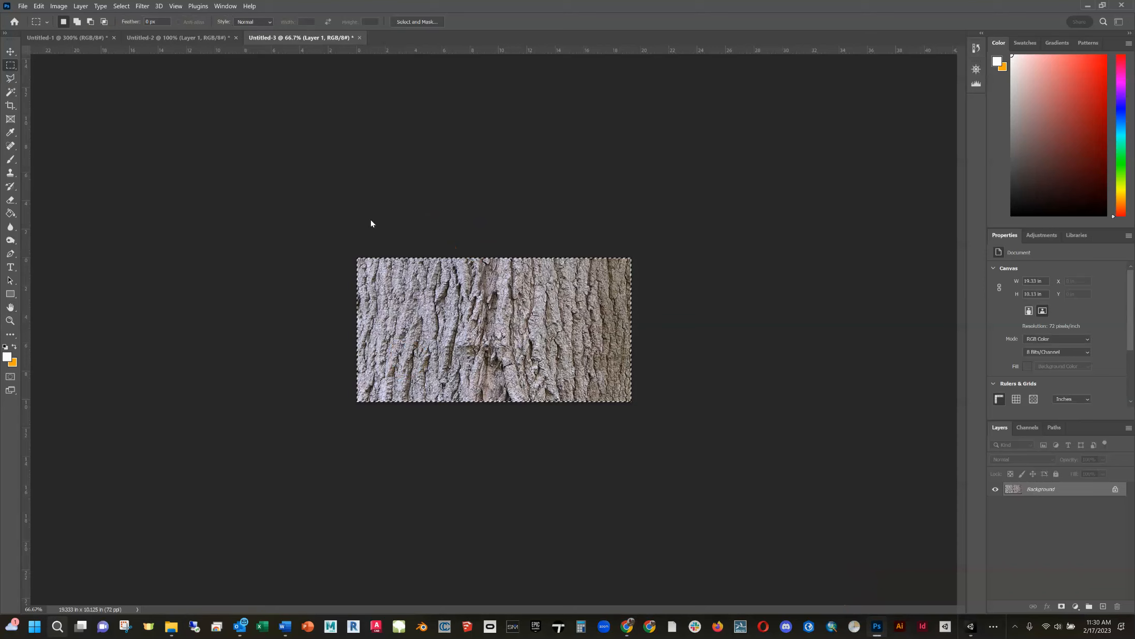
- Copy the whole bark image and enlarge the canvas to 40 × 20 inches, anchored at the upper-left corner
key("ctrl+a")
key("ctrl+c")
left_click(59, 5)
left_click(89, 95)
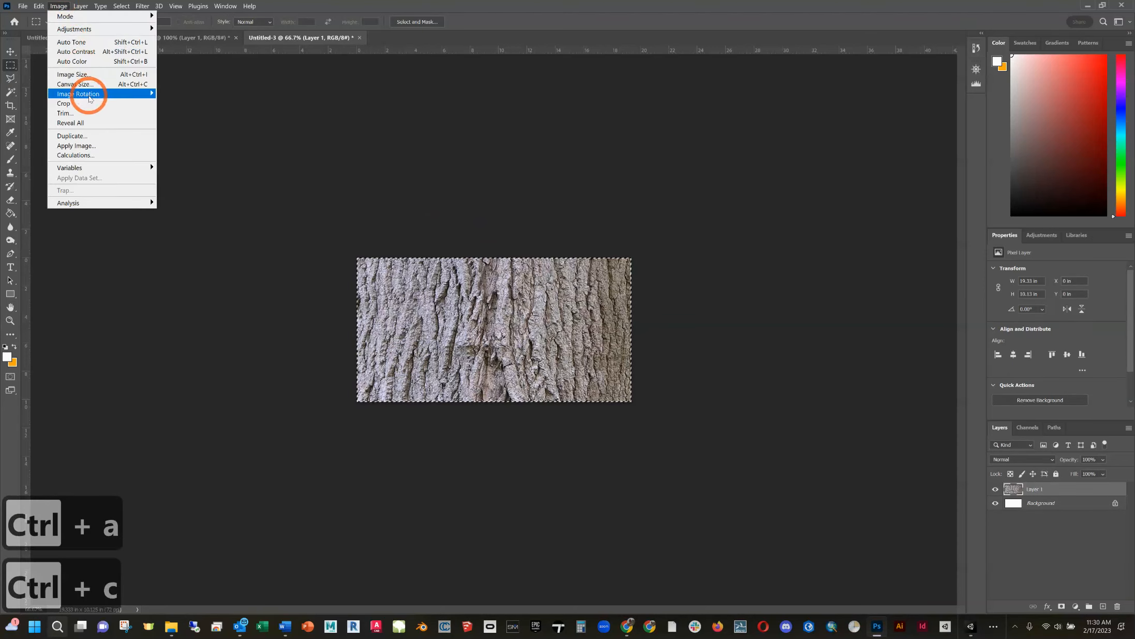
left_click(75, 84)
left_click(561, 252)
double_click(569, 207)
type("40")
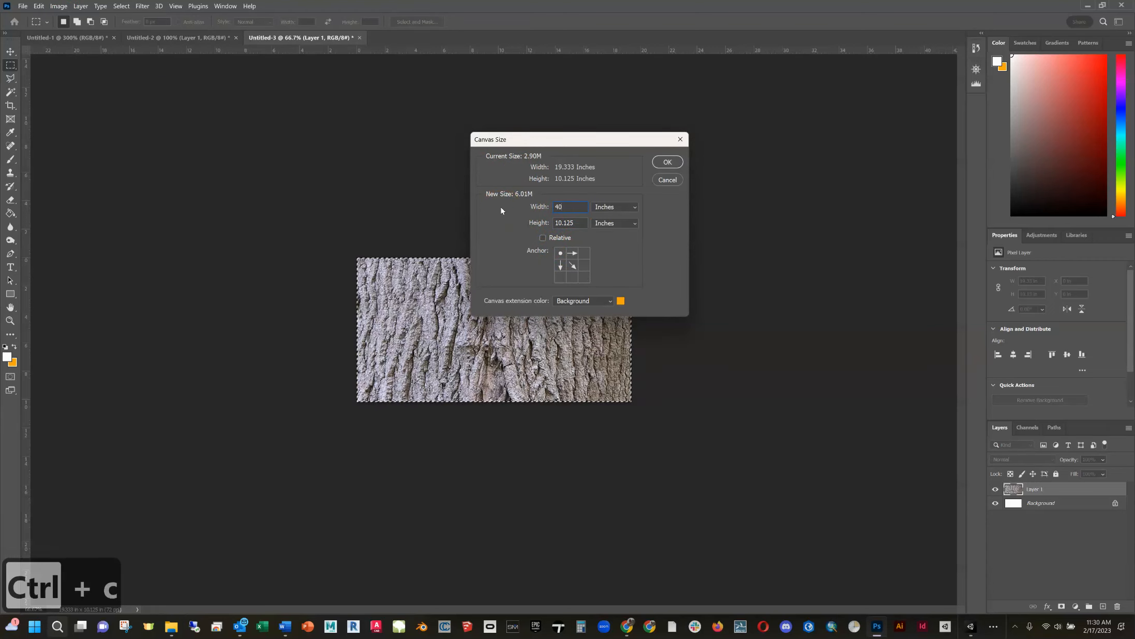
left_click(515, 227)
type("20")
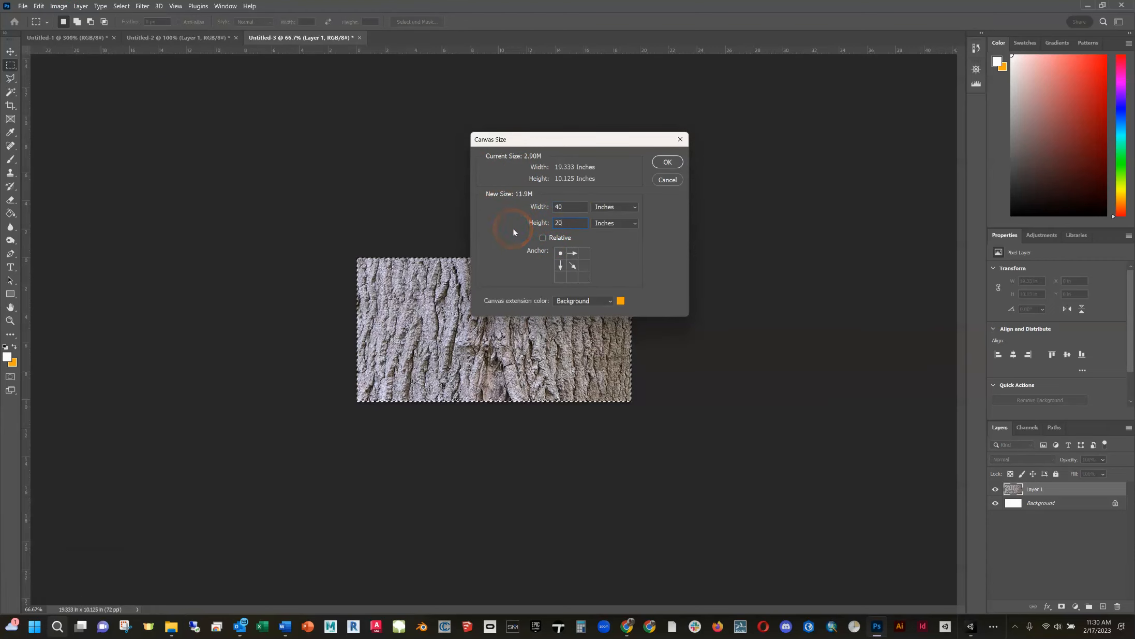
key("Return")
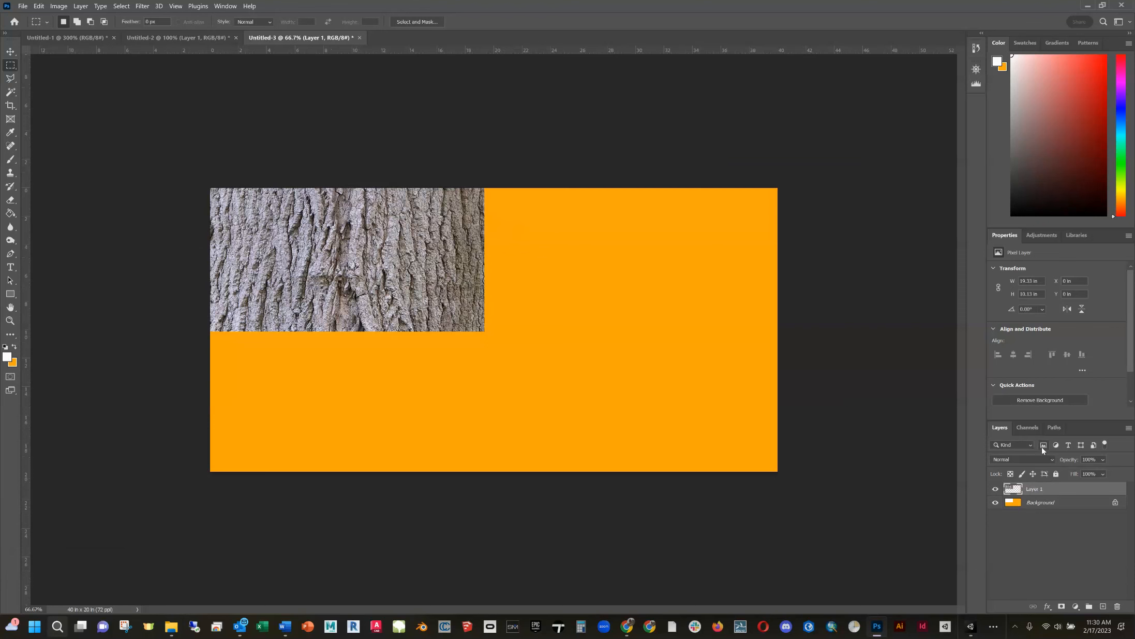
- Paste three copies of the bark and arrange them edge to edge with the original in a 2 × 2 grid
key("ctrl+v")
left_click(10, 51)
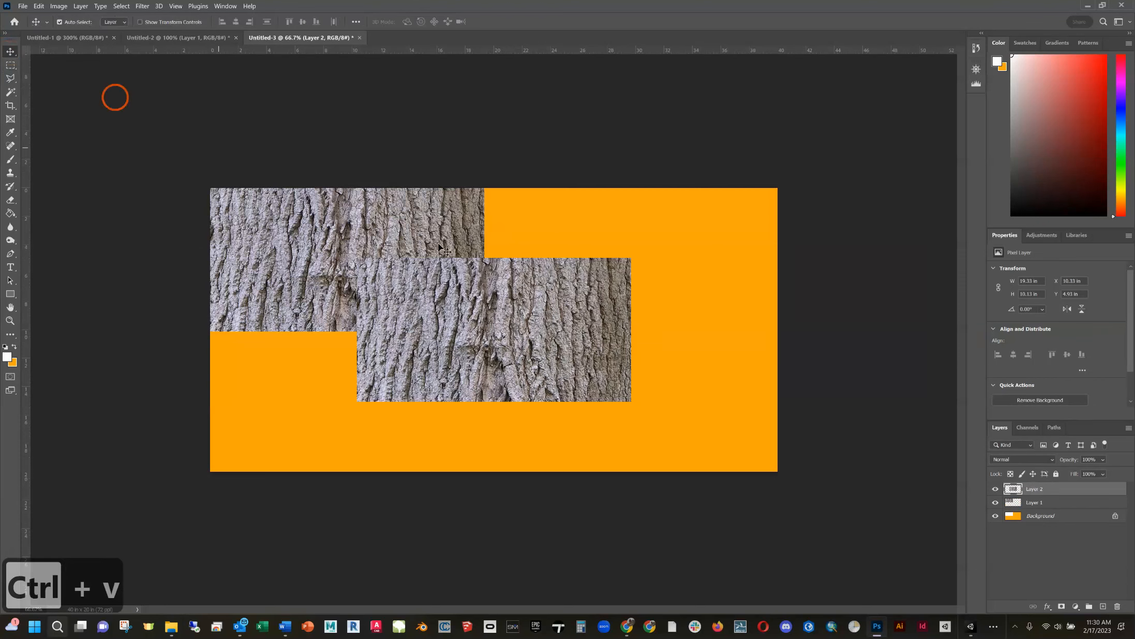
left_click_drag(532, 296, 656, 258)
key("ctrl+v")
left_click_drag(514, 336, 371, 412, "ctrl")
key("ctrl+v")
left_click_drag(446, 318, 620, 368, "ctrl")
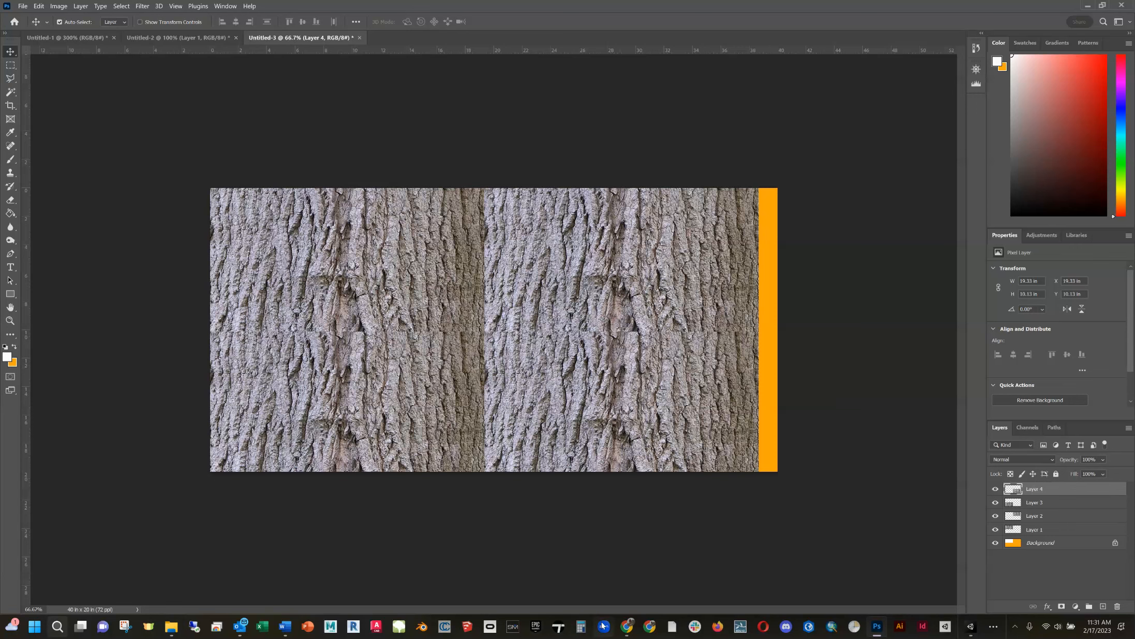
- Switch to Chrome, go to IMGonline's Make seamless texture page, and start choosing an image file from the Desktop
left_click(627, 590)
left_click(566, 5)
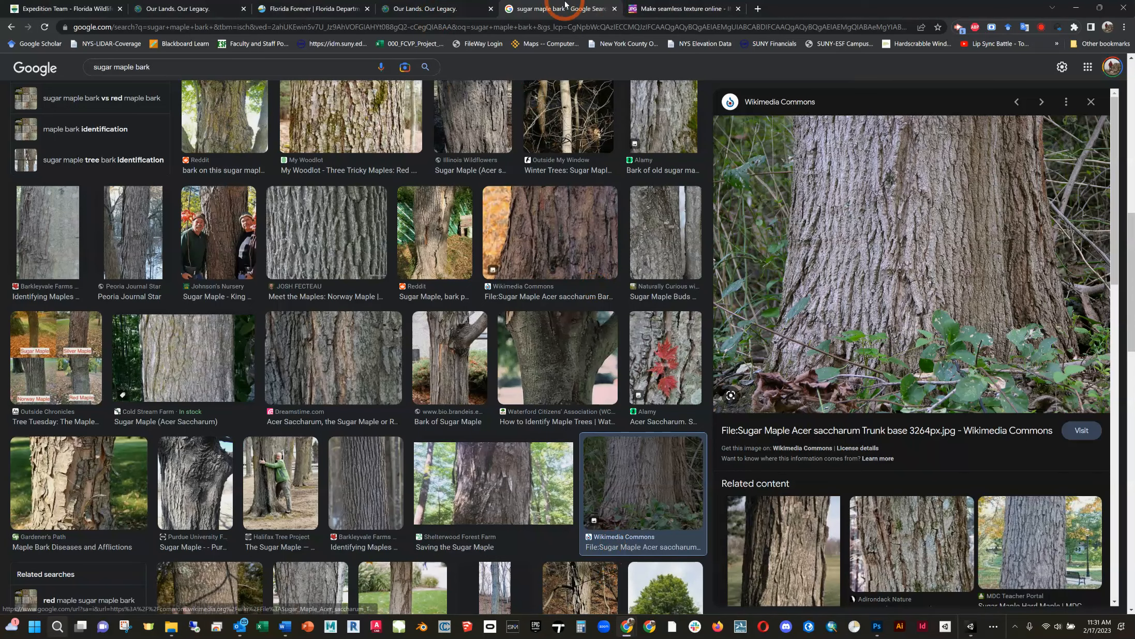
left_click(661, 6)
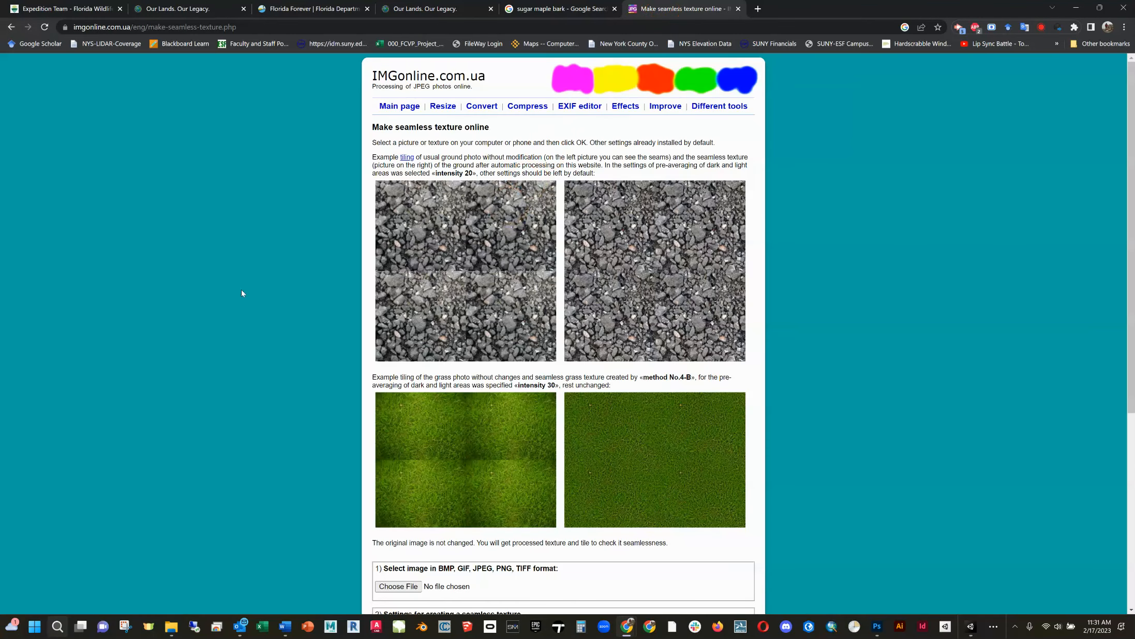
scroll(324, 405, "down", 5)
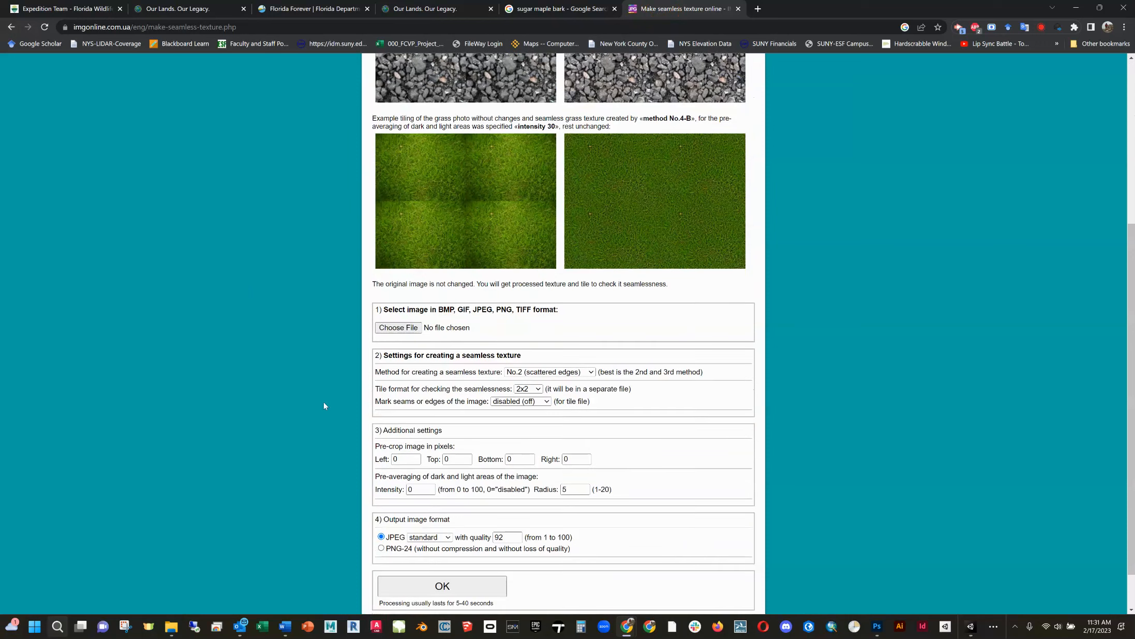
left_click(398, 327)
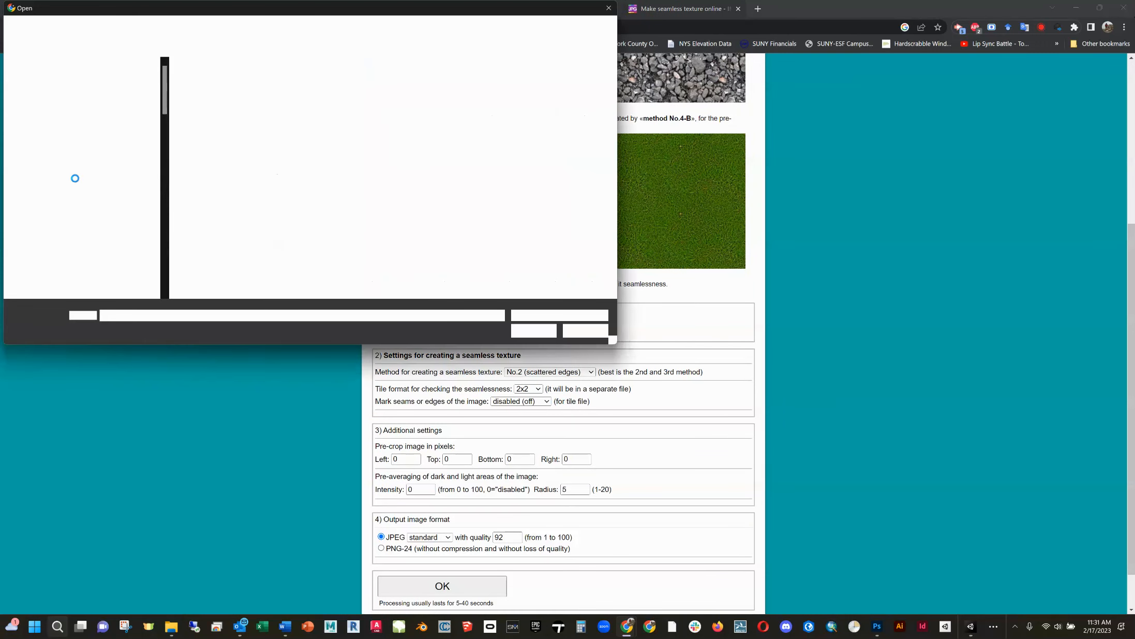
left_click_drag(165, 213, 169, 69)
left_click(42, 149)
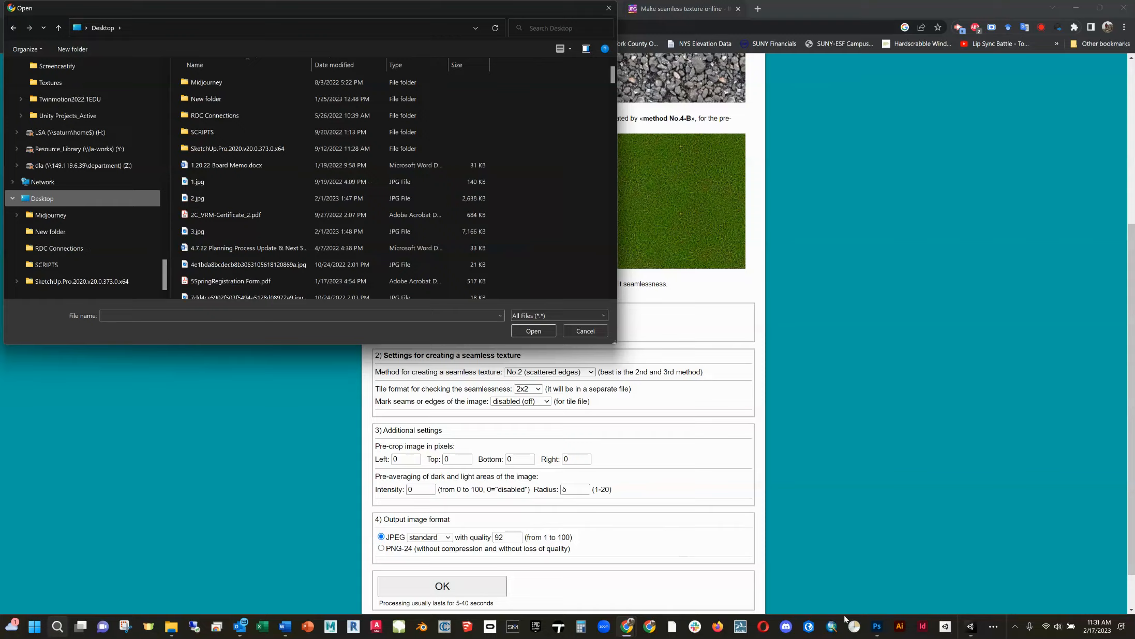
- Switch to Photoshop and undo the tiled bark copies and the canvas enlargement
left_click(874, 627)
left_click(615, 318)
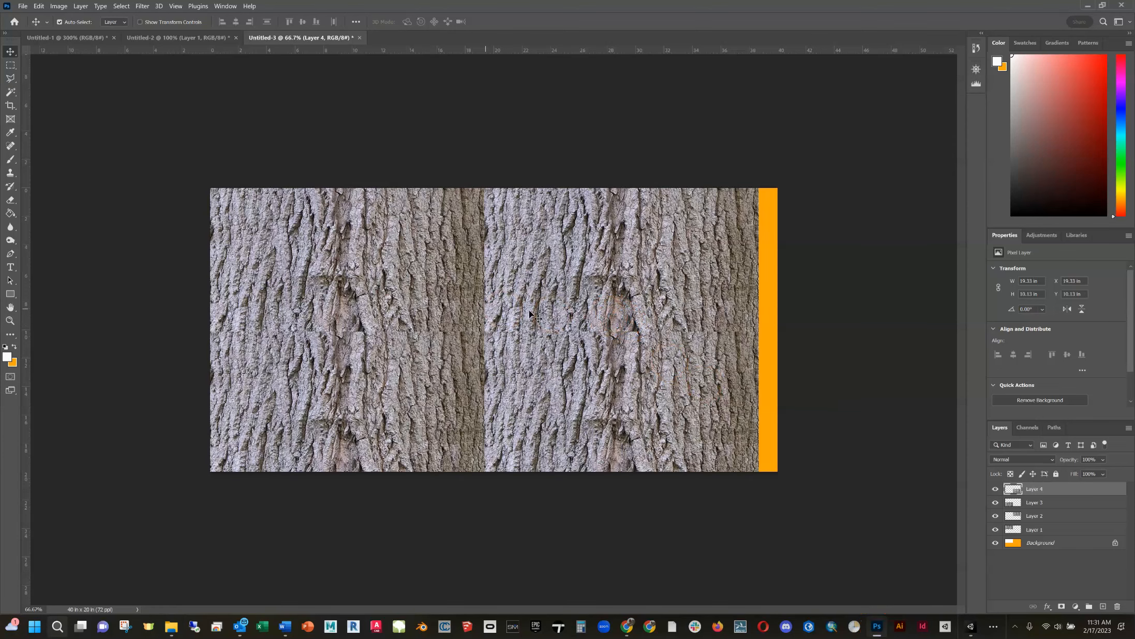
key("ctrl+z")
key("ctrl+z")
key("ctrl+z")
key("ctrl+z")
key("ctrl+z")
key("ctrl+z")
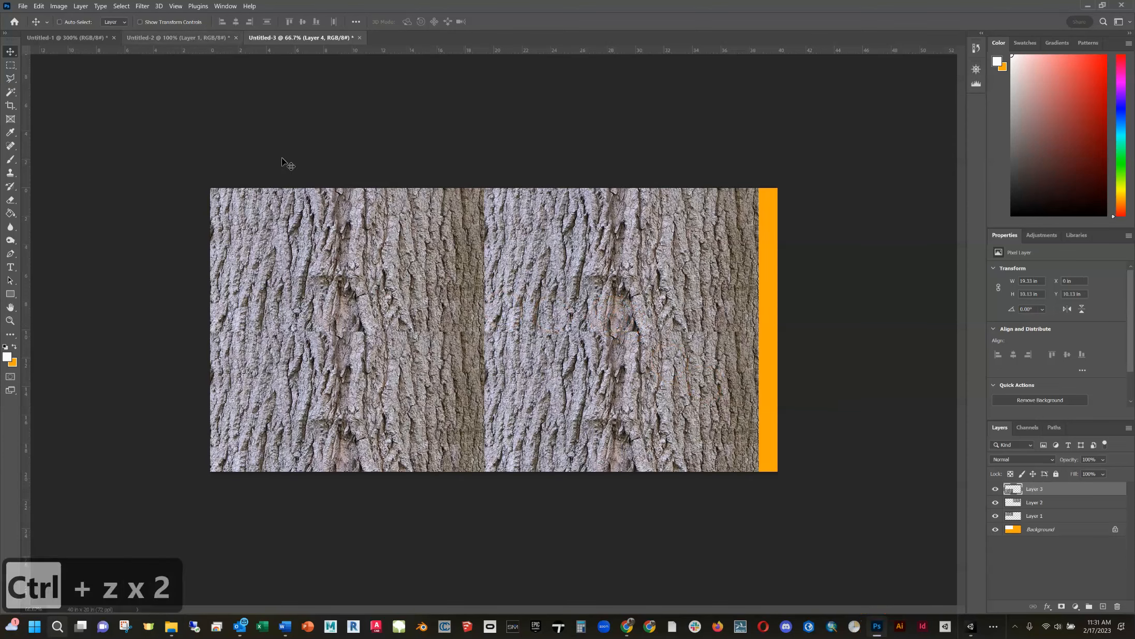
key("ctrl+z")
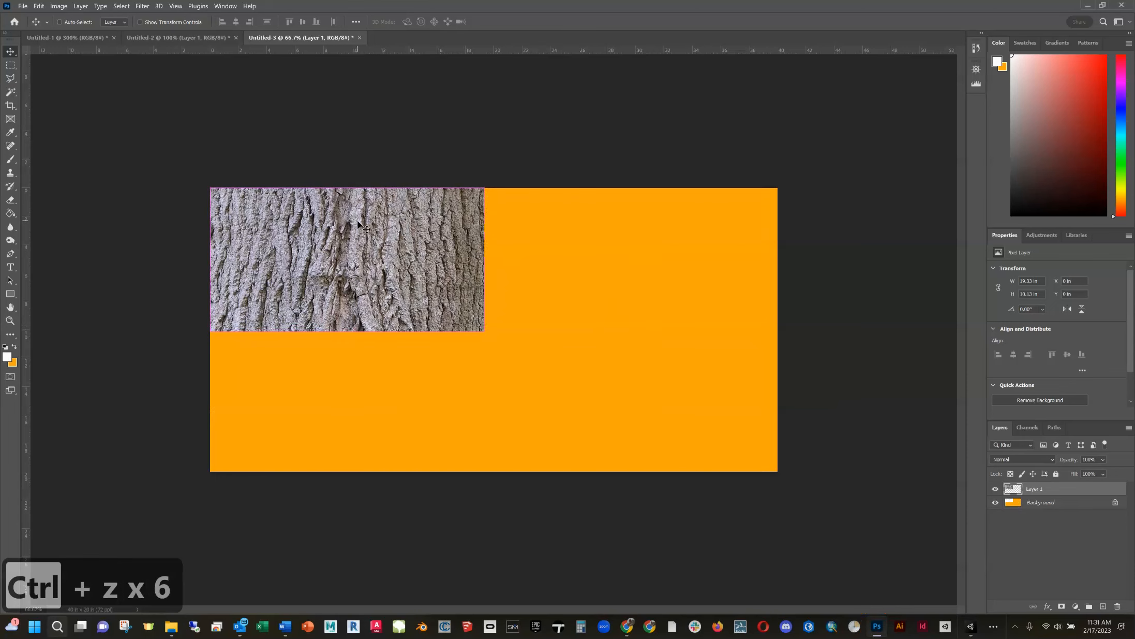
key("ctrl+z")
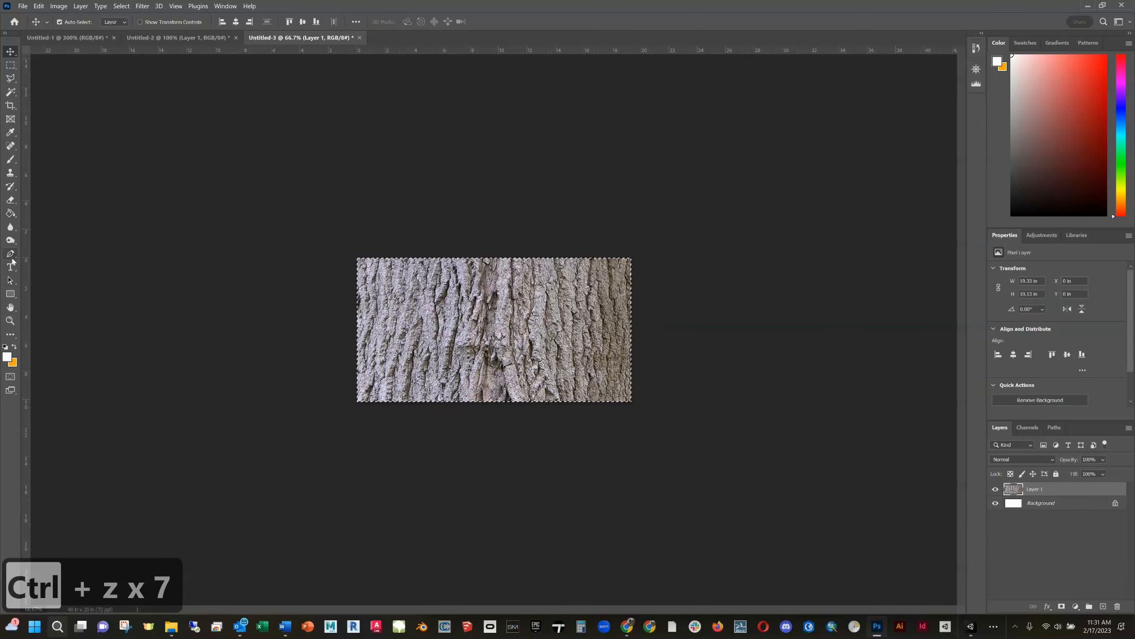
- Lighten the bark's darker right side and central strip with the Dodge tool, changing its range from Shadows to Midtones
left_click(9, 240)
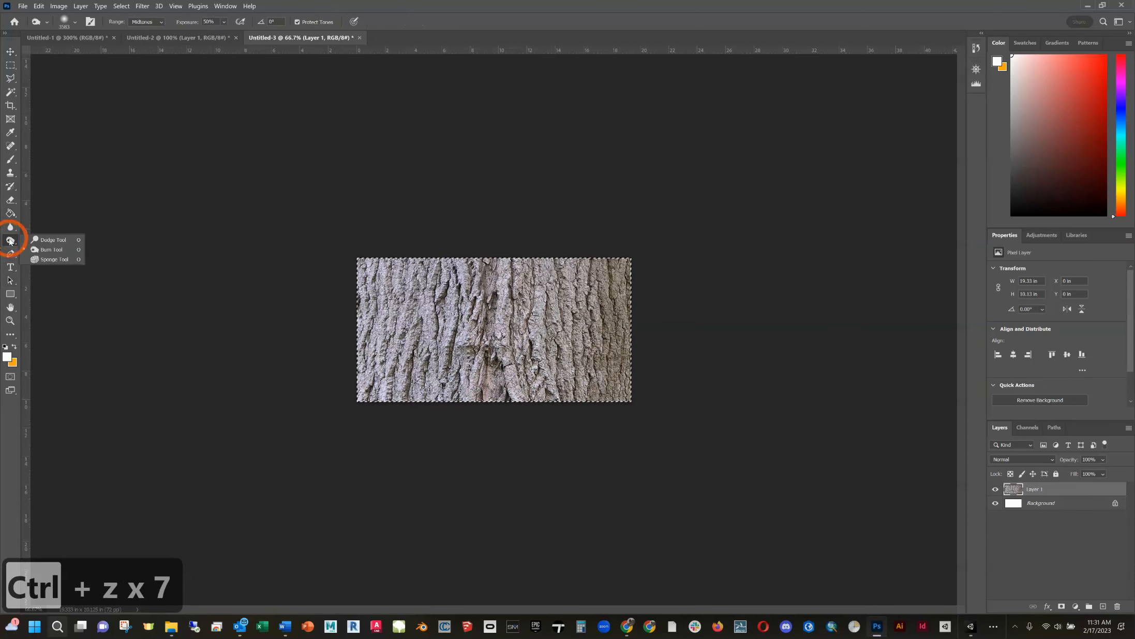
left_click(53, 240)
left_click_drag(609, 267, 601, 334)
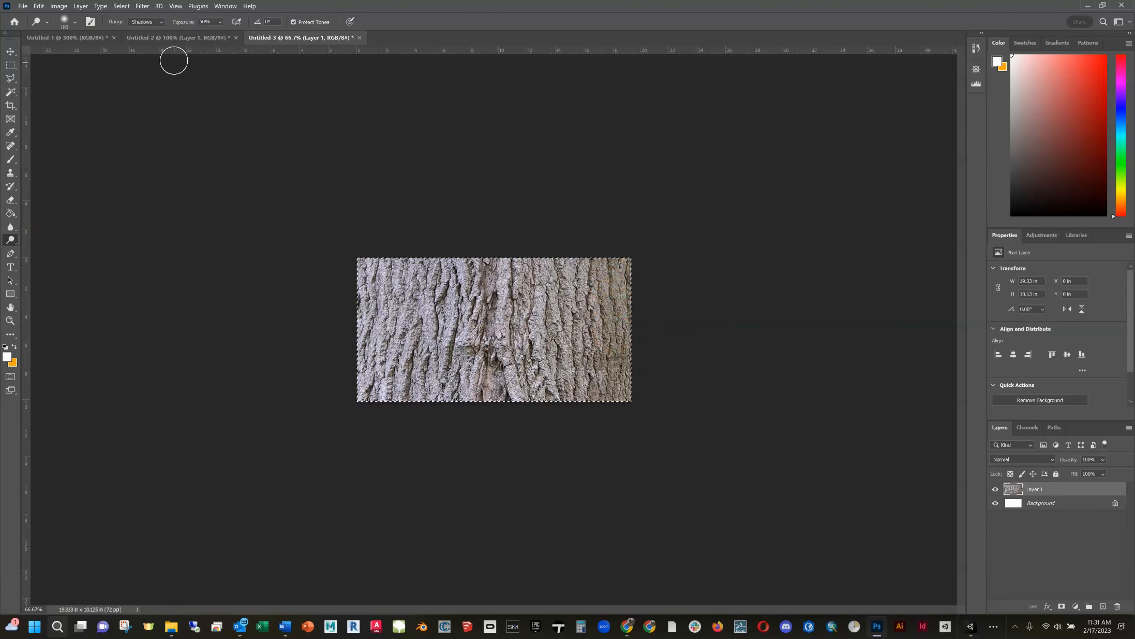
left_click(165, 22)
left_click(155, 43)
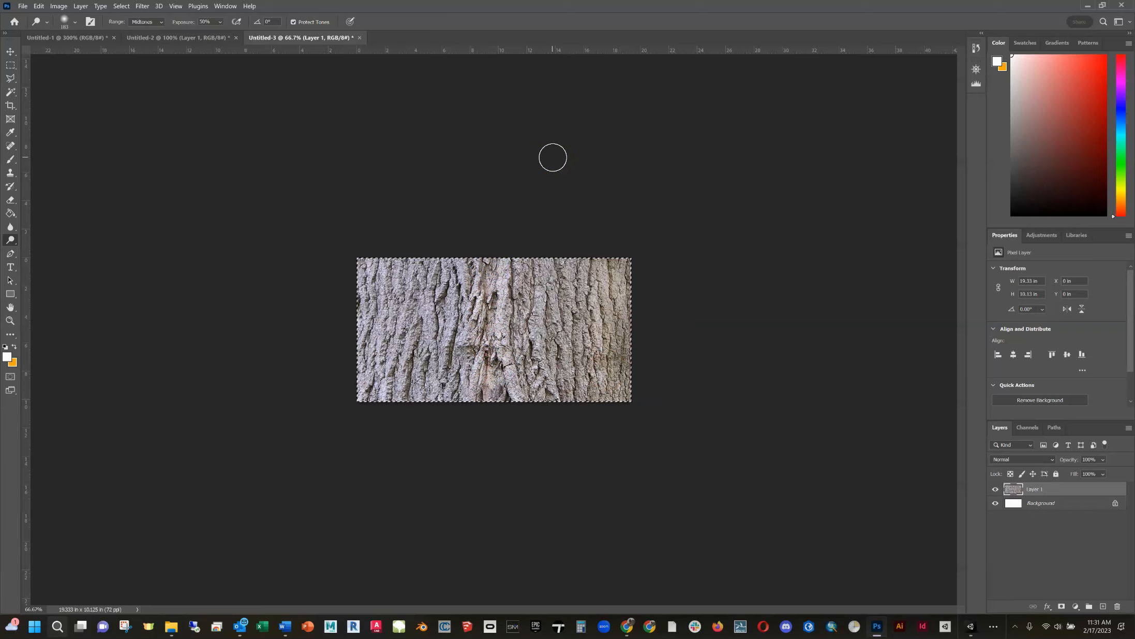
left_click_drag(490, 369, 494, 247)
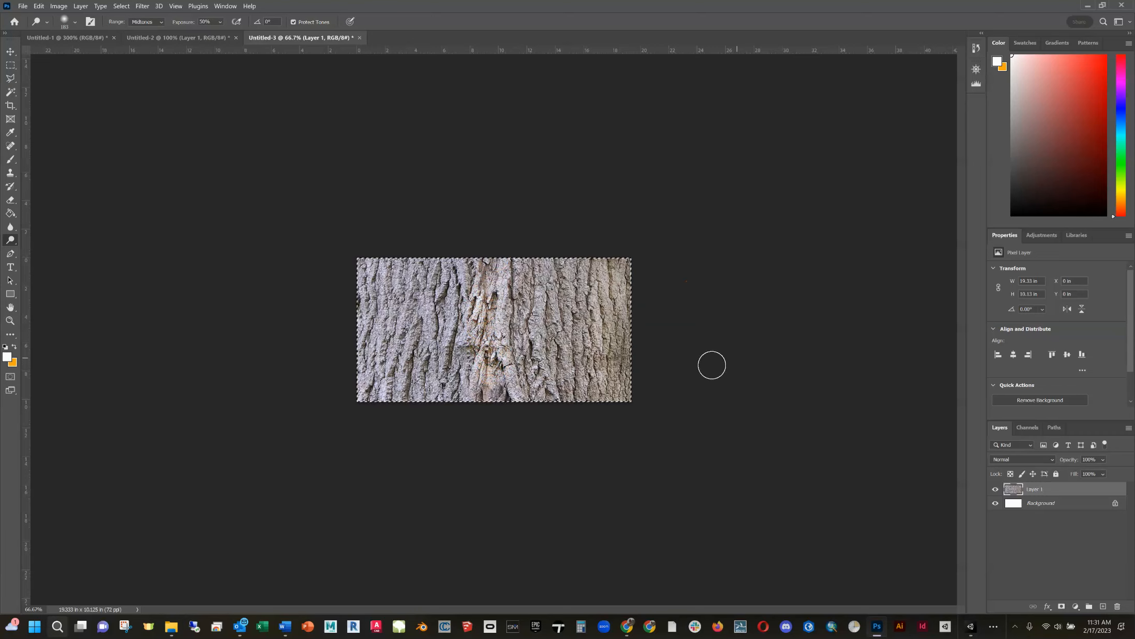
mouse_move(578, 361)
left_mouse_down()
mouse_move(613, 358)
mouse_move(699, 406)
left_mouse_up()
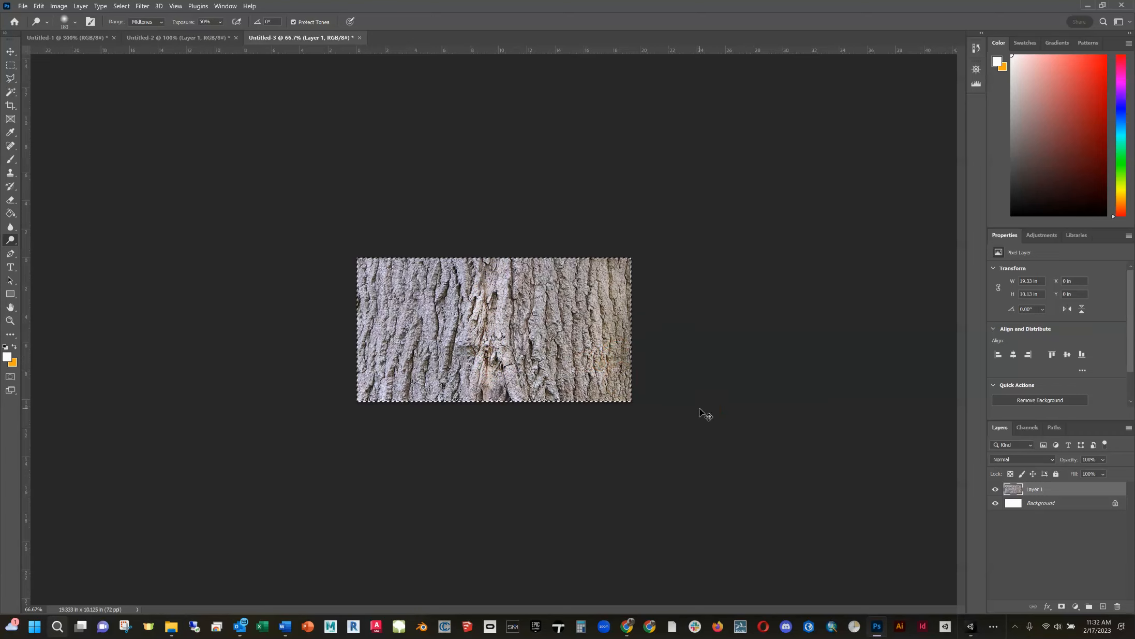
- Save the lightened bark as a JPEG on the Desktop, replacing the existing sugar maple bark.jpg
key("ctrl+s")
left_click(283, 398)
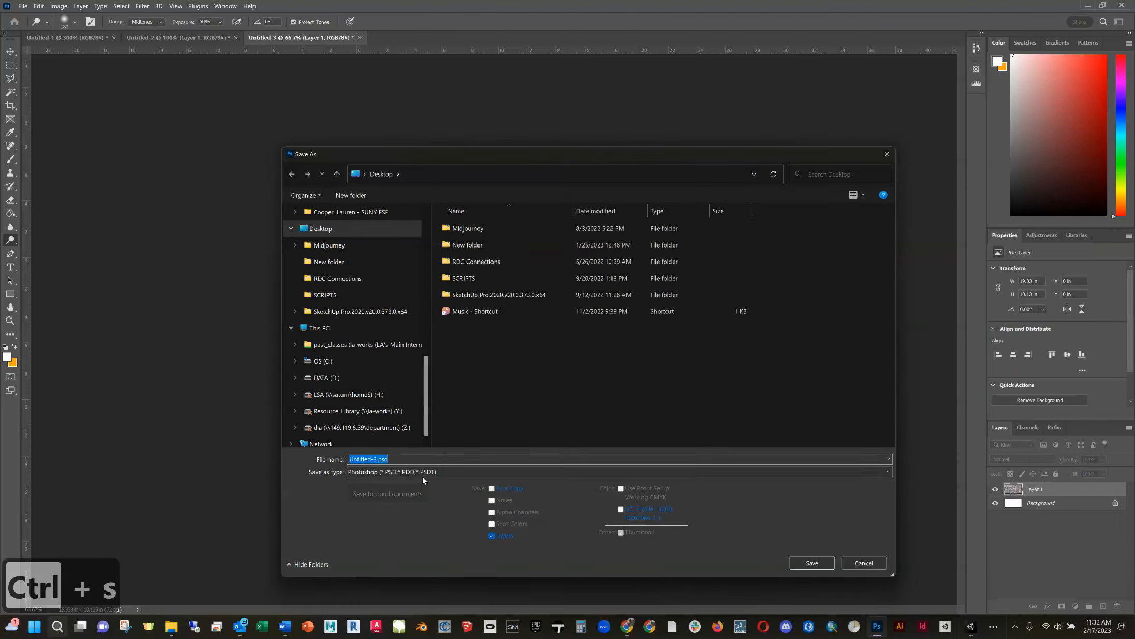
left_click(422, 471)
left_click(351, 300)
left_click(344, 230)
left_click(607, 218)
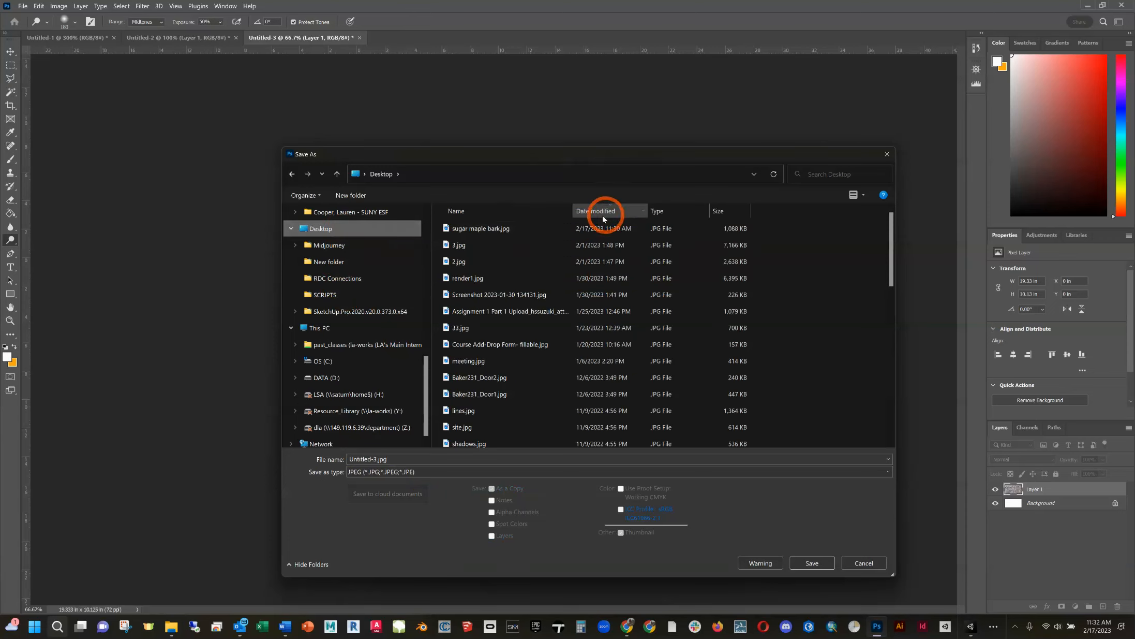
left_click(602, 228)
left_click(802, 563)
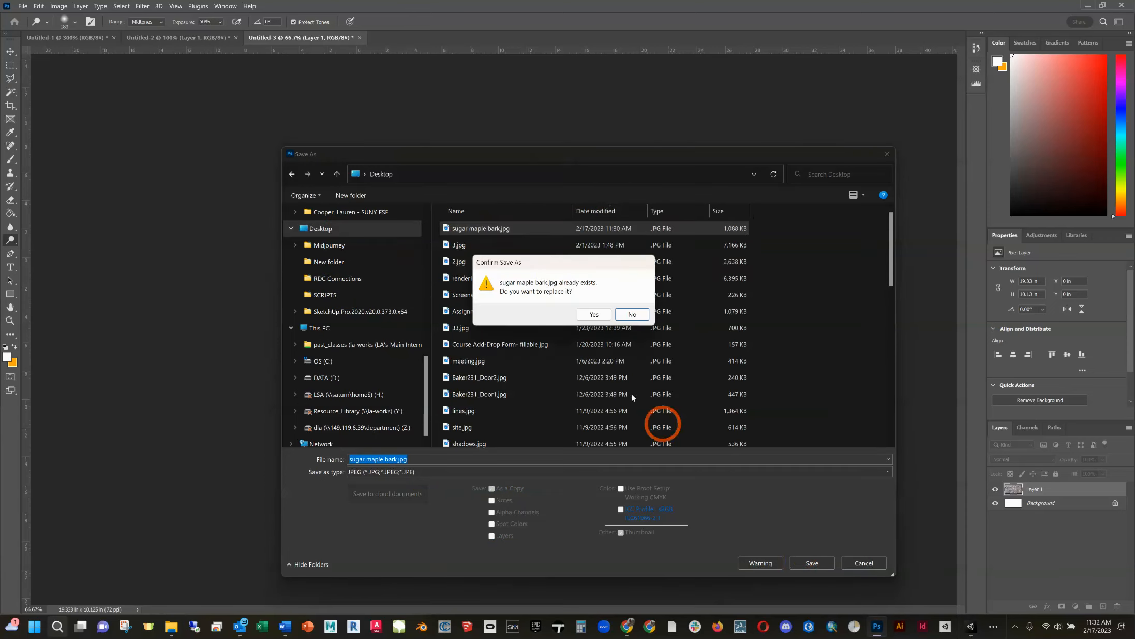
left_click(590, 314)
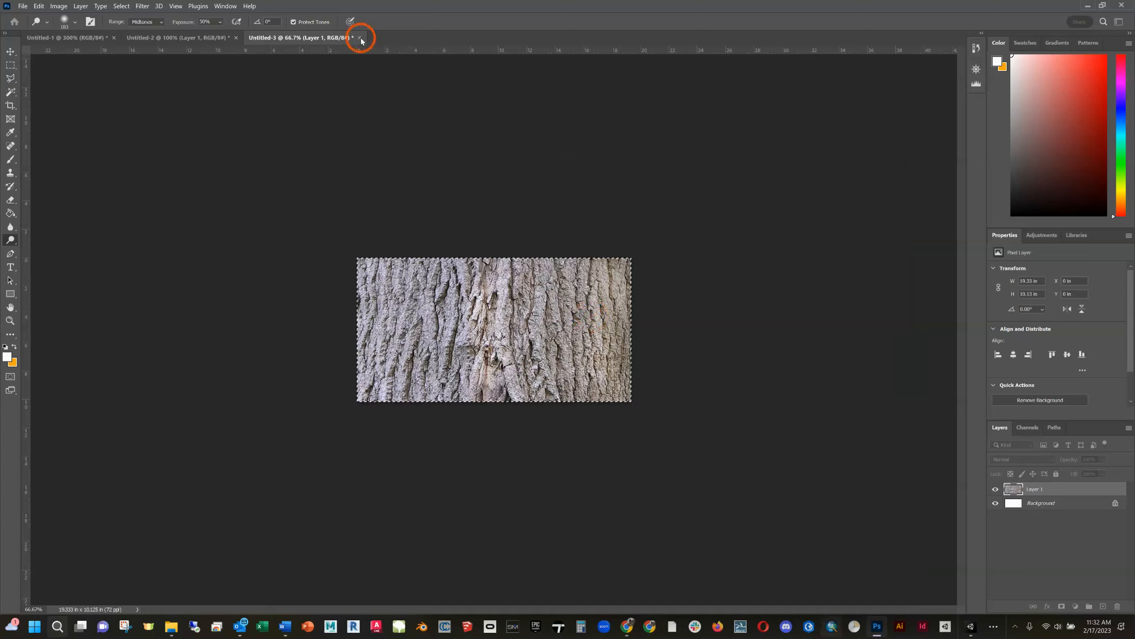
- Switch to Chrome, select the newly saved sugar maple bark.jpg from the Desktop, and generate the seamless texture using method No.2 (scattered edges)
left_click(378, 81)
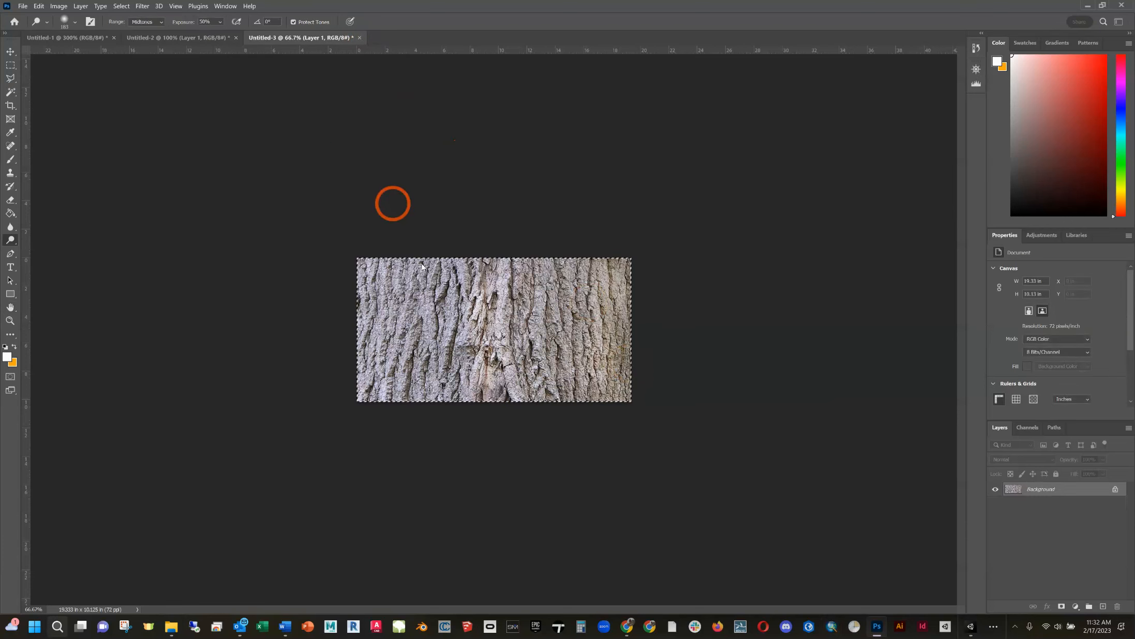
left_click(627, 625)
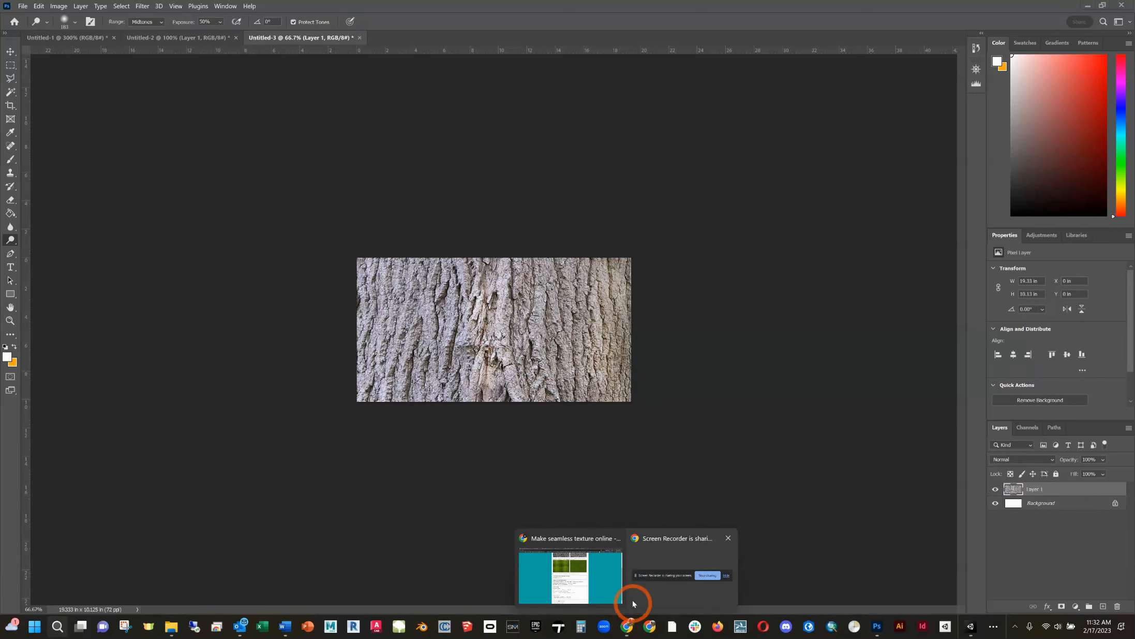
left_click(596, 577)
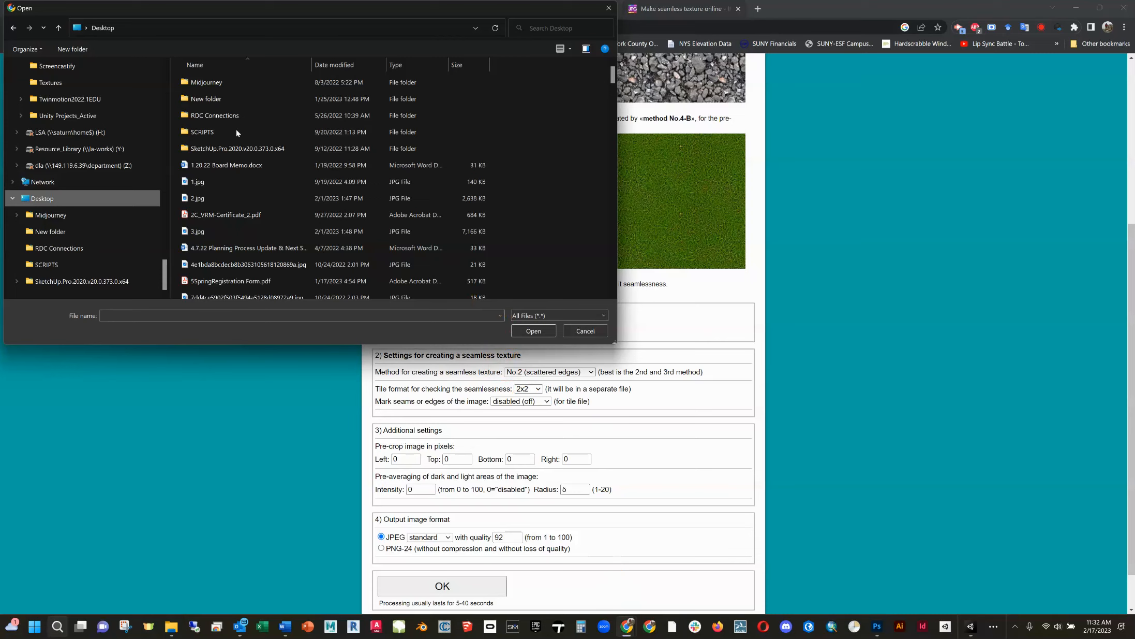
left_click(343, 65)
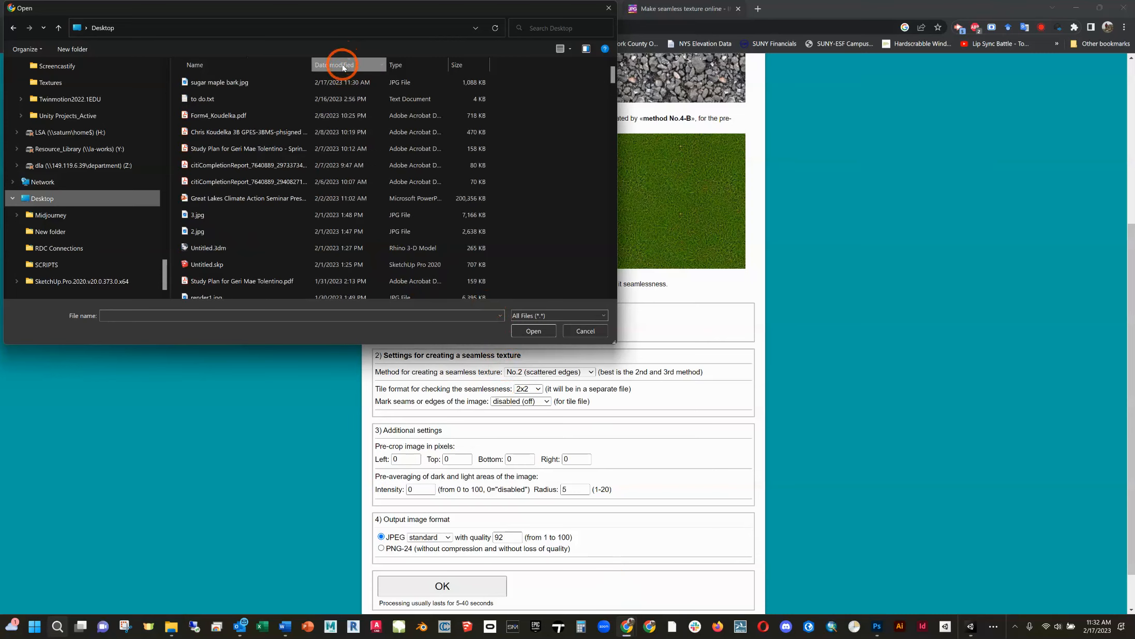
left_click(244, 83)
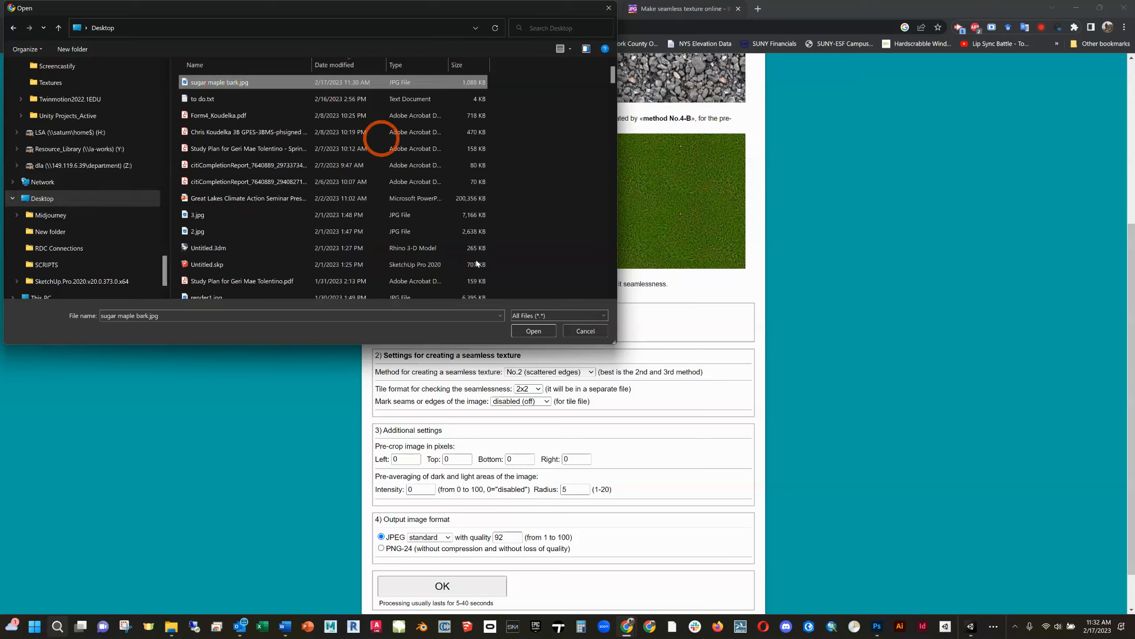
left_click(344, 67)
left_click(353, 61)
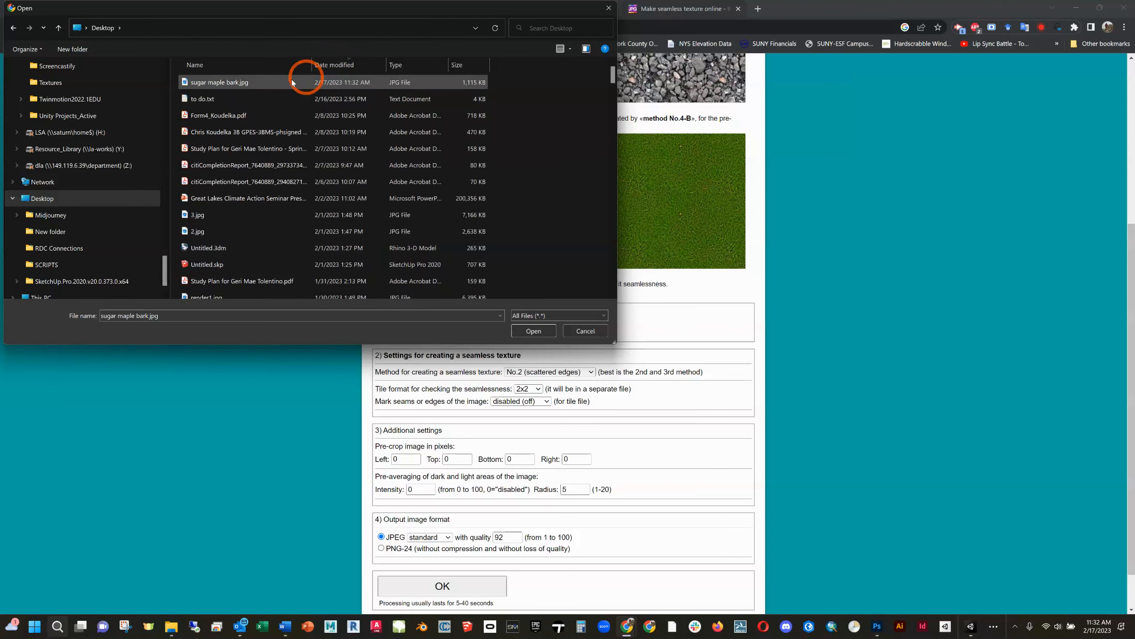
left_click(546, 329)
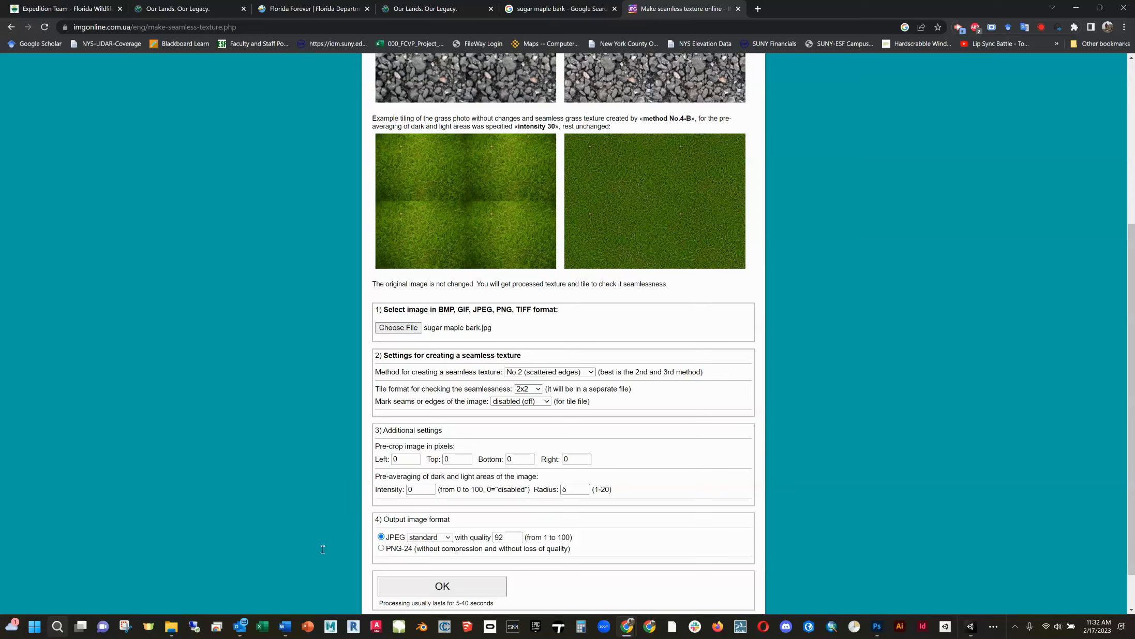
left_click(409, 588)
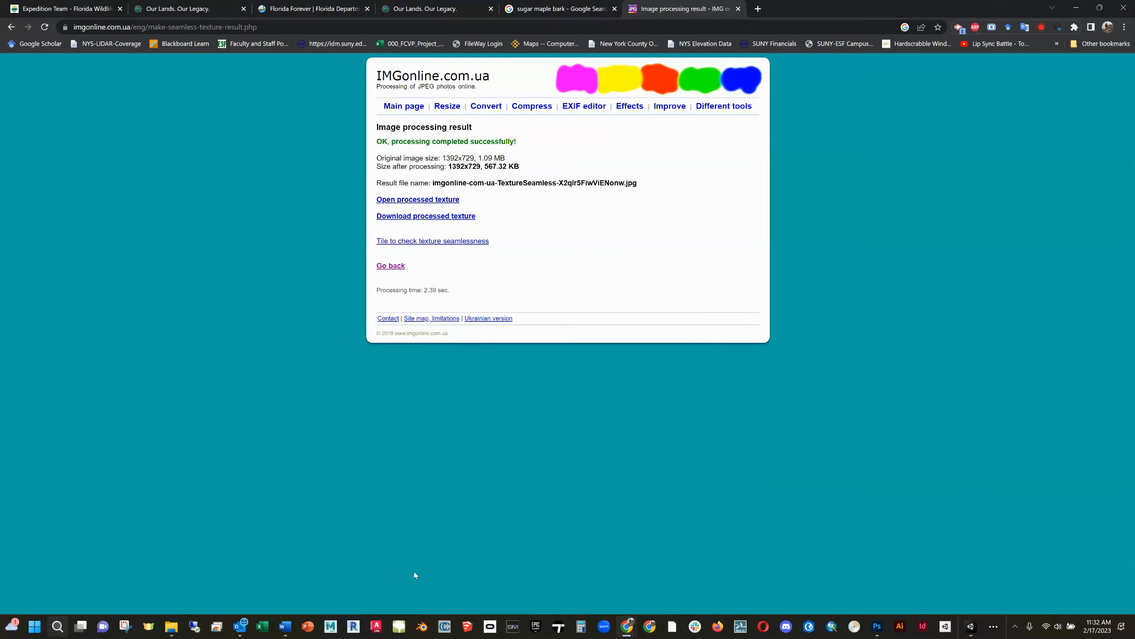
- Inspect the processed bark texture and its 2x2 tile for visible seams
left_click(453, 200)
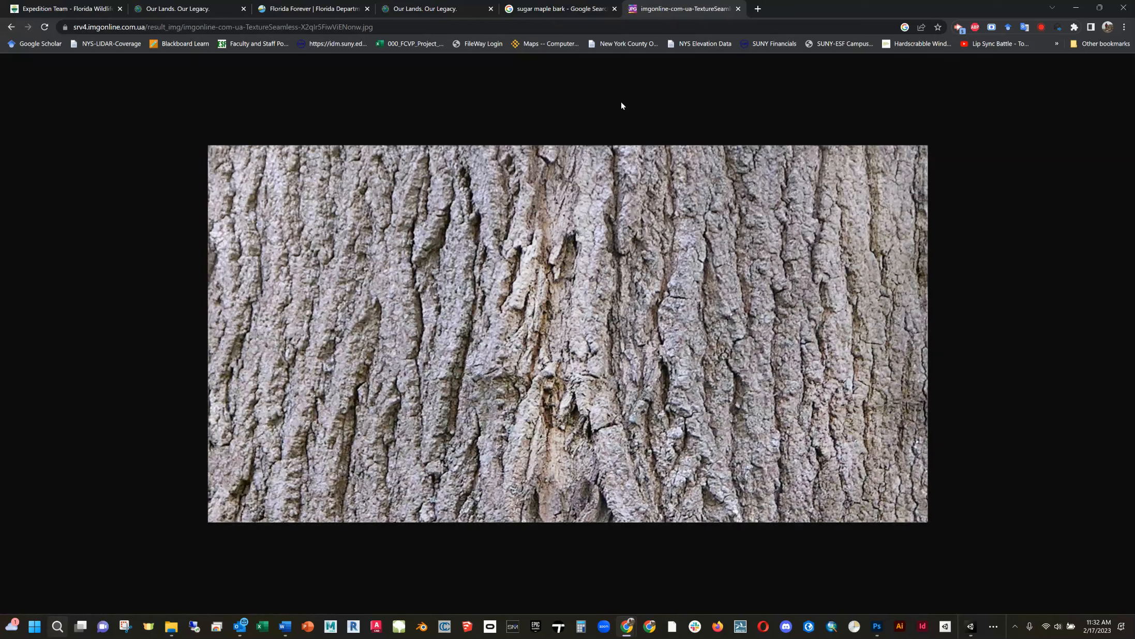
left_click(577, 4)
left_click(638, 12)
left_click(19, 29)
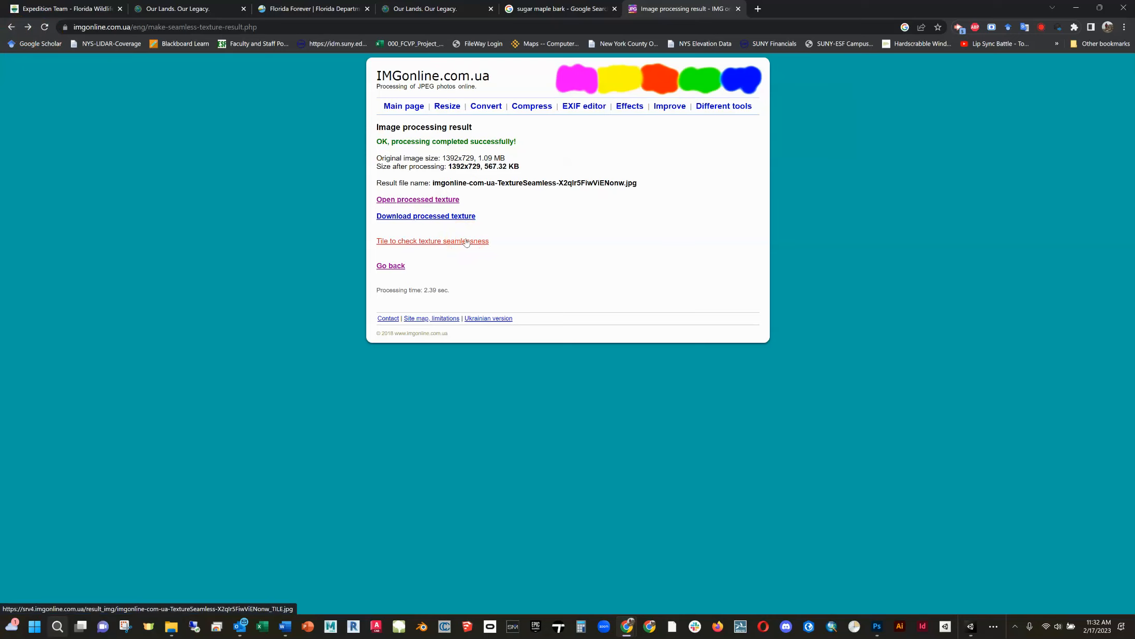
left_click(466, 242)
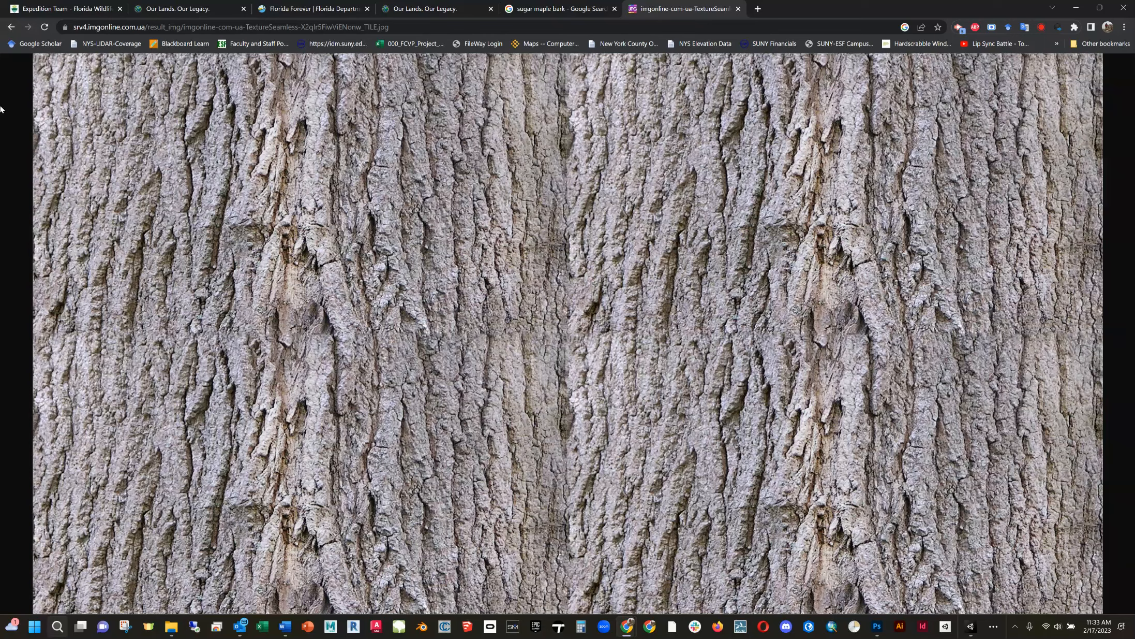
- Return to the processing result, download the processed texture, and show the file in the Downloads folder
left_click(11, 26)
left_click(468, 216)
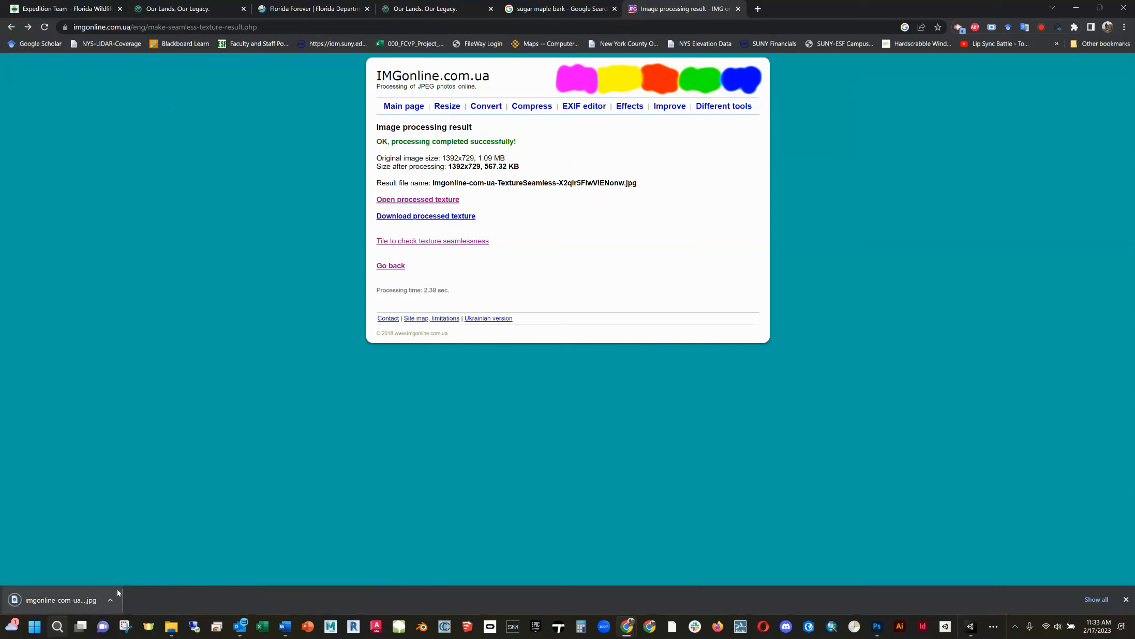
left_click(111, 599)
left_click(145, 566)
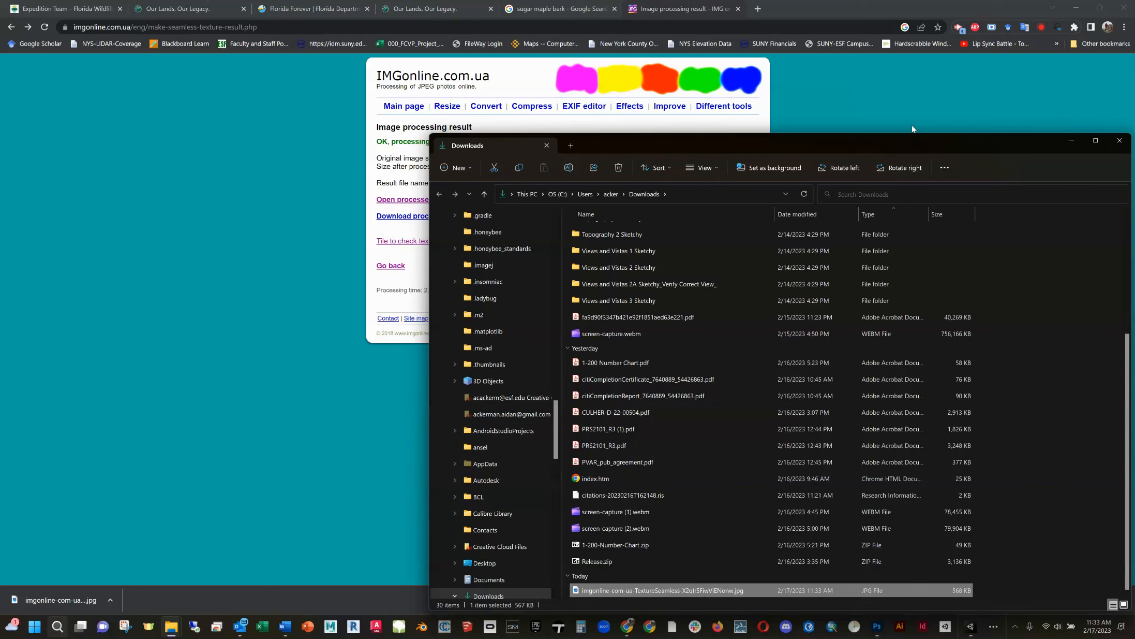
- Switch to Unity and clear the Bark material's normal map by setting its texture to None
left_click(970, 626)
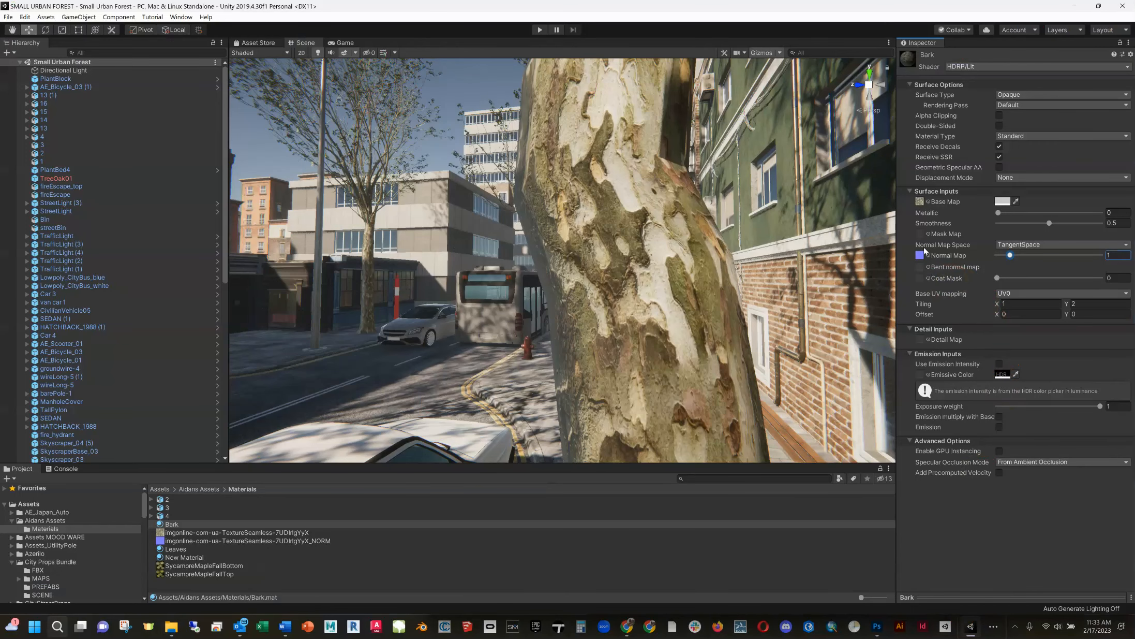
left_click(928, 255)
scroll(629, 335, "up", 6)
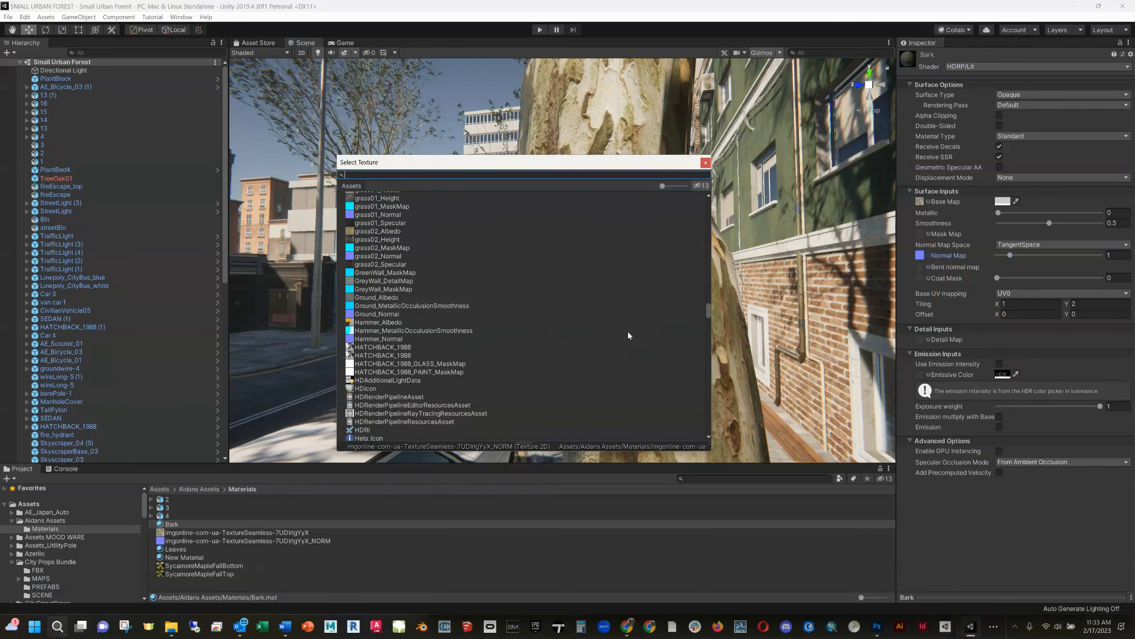
left_click_drag(708, 310, 703, 192)
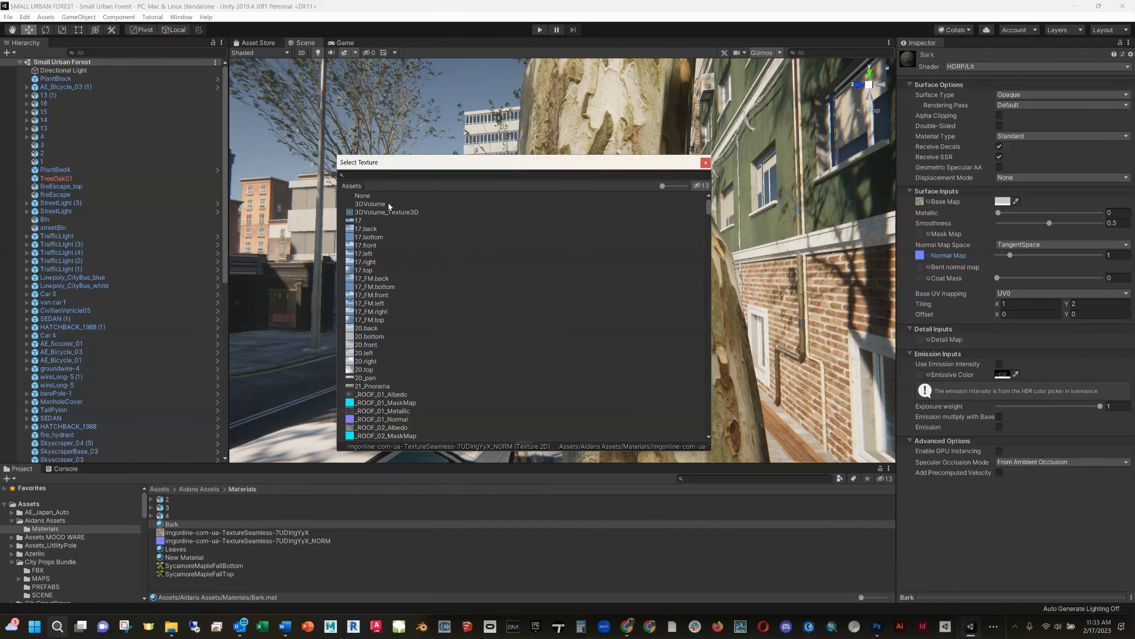
left_click(368, 196)
left_click(371, 198)
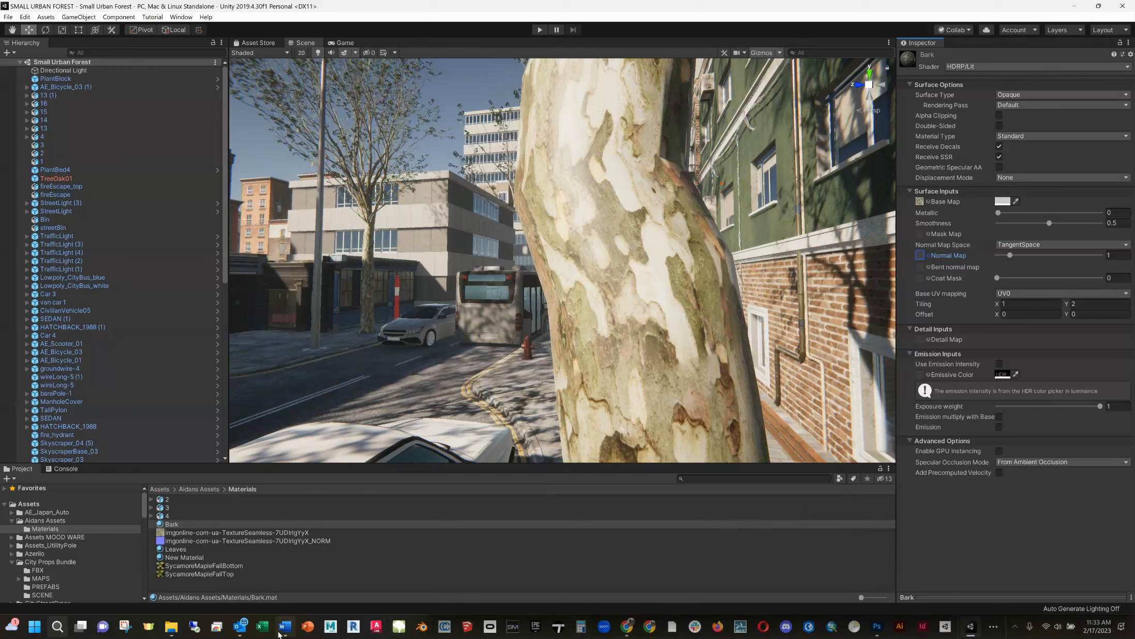
- Import the downloaded seamless bark JPEG from the Downloads folder into the project's Aidans Assets Materials folder
left_click(172, 627)
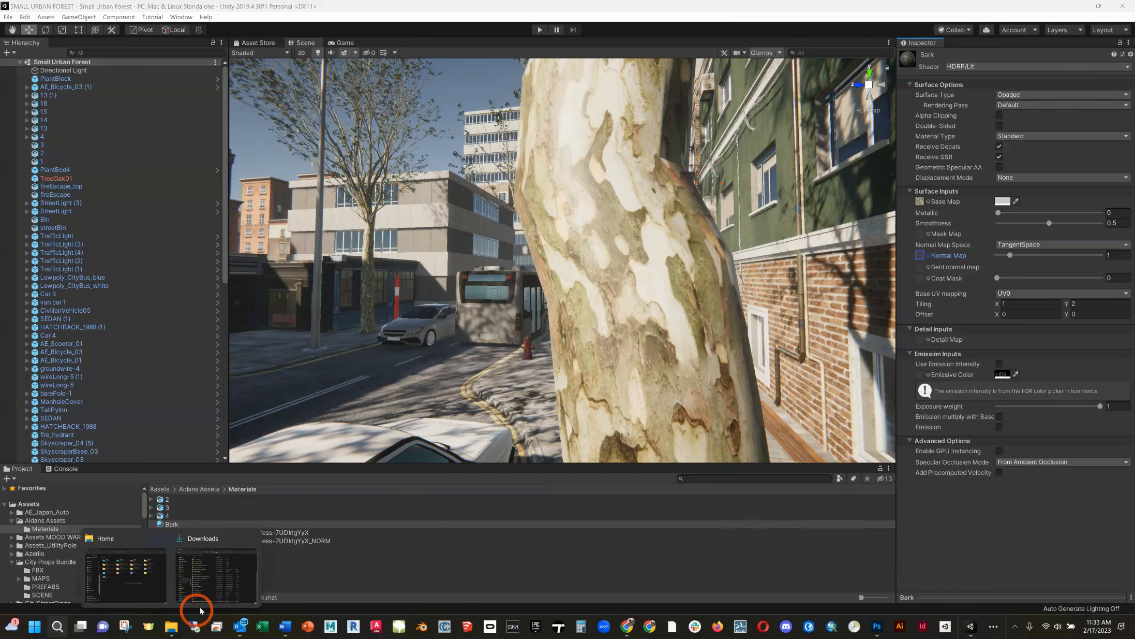
left_click(221, 593)
left_click_drag(691, 590, 362, 592)
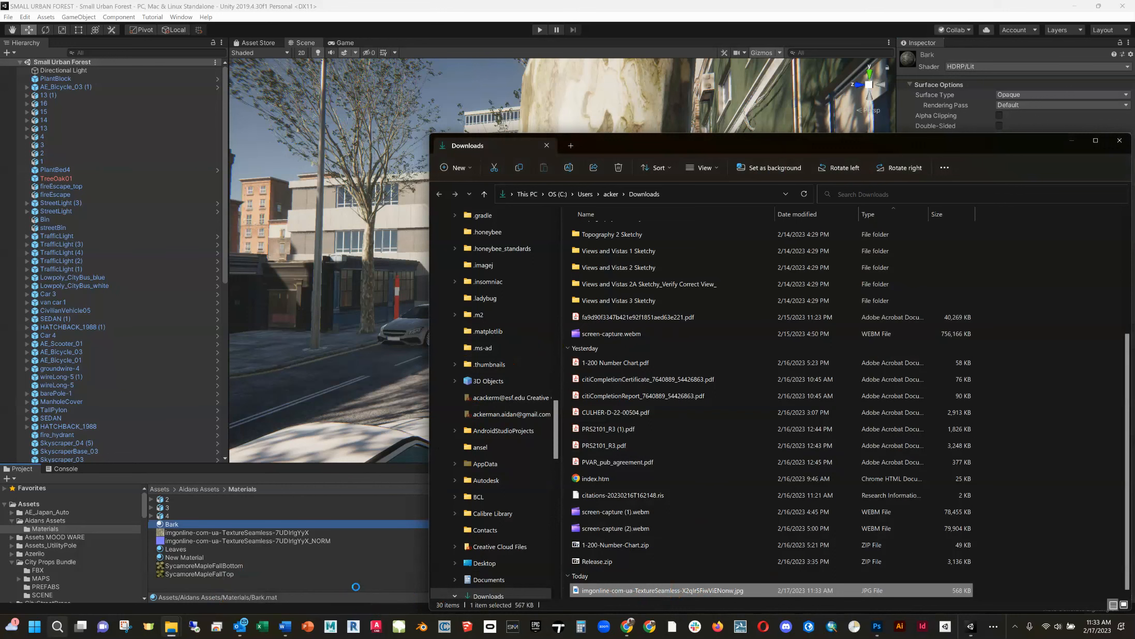
left_click(215, 522)
left_click(182, 529)
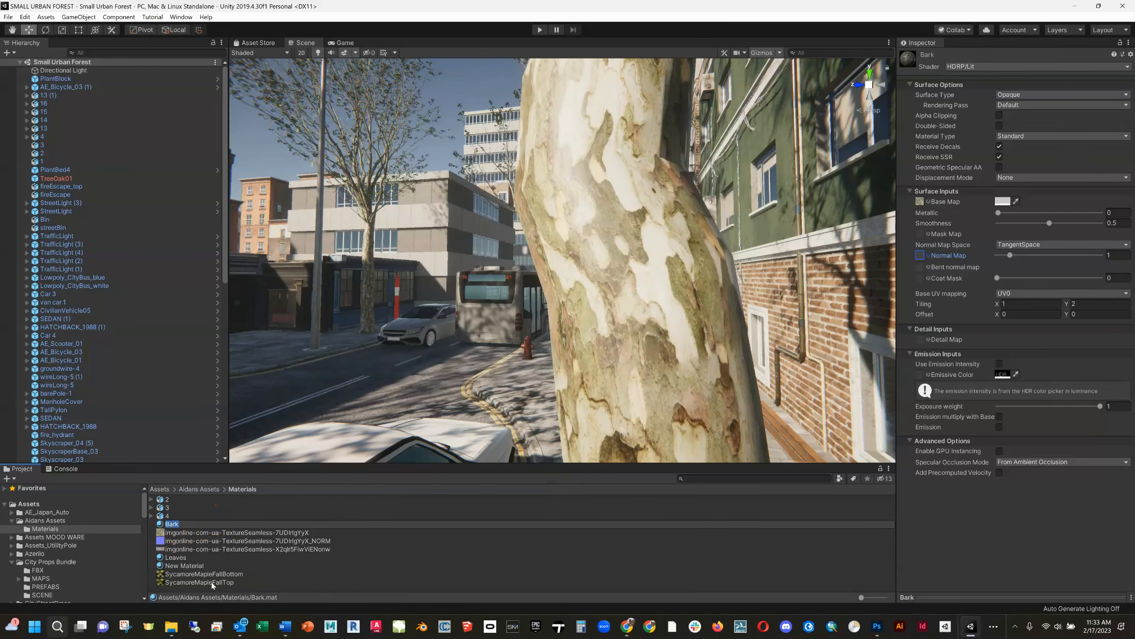
left_click(249, 588)
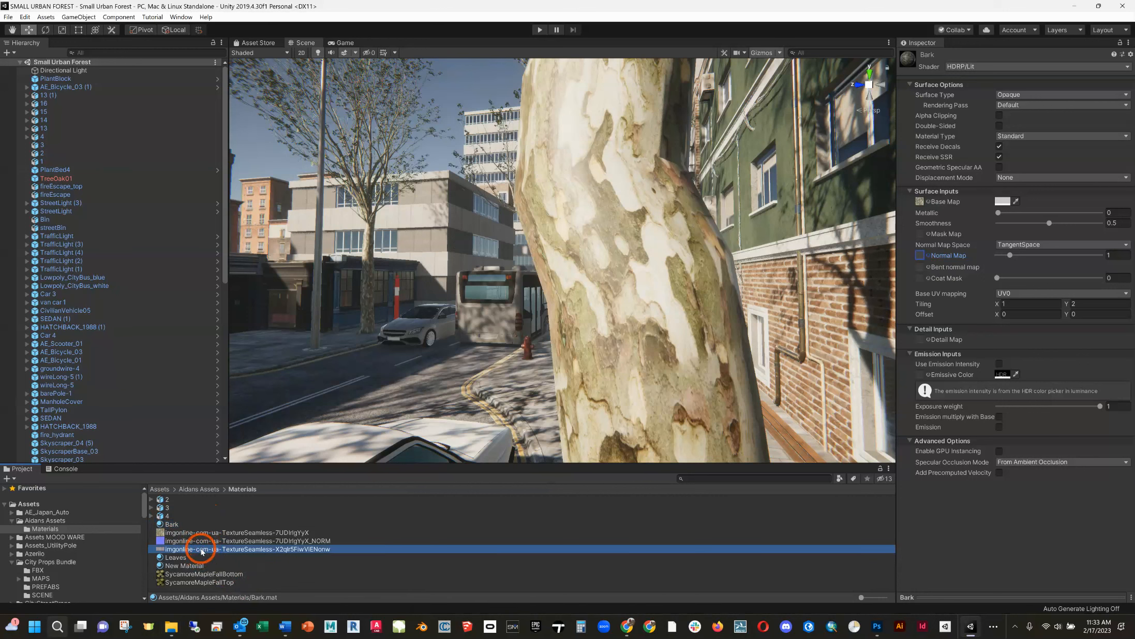
- Preview the newly imported bark texture in the image viewer and close it
left_click(202, 548)
double_click(201, 549)
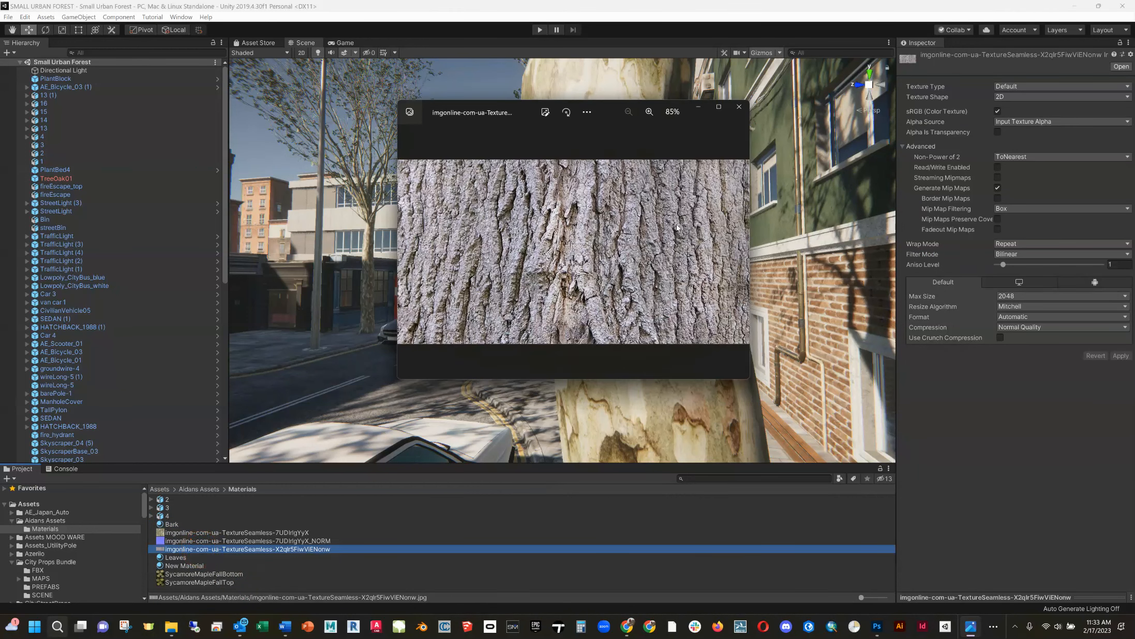
left_click(740, 108)
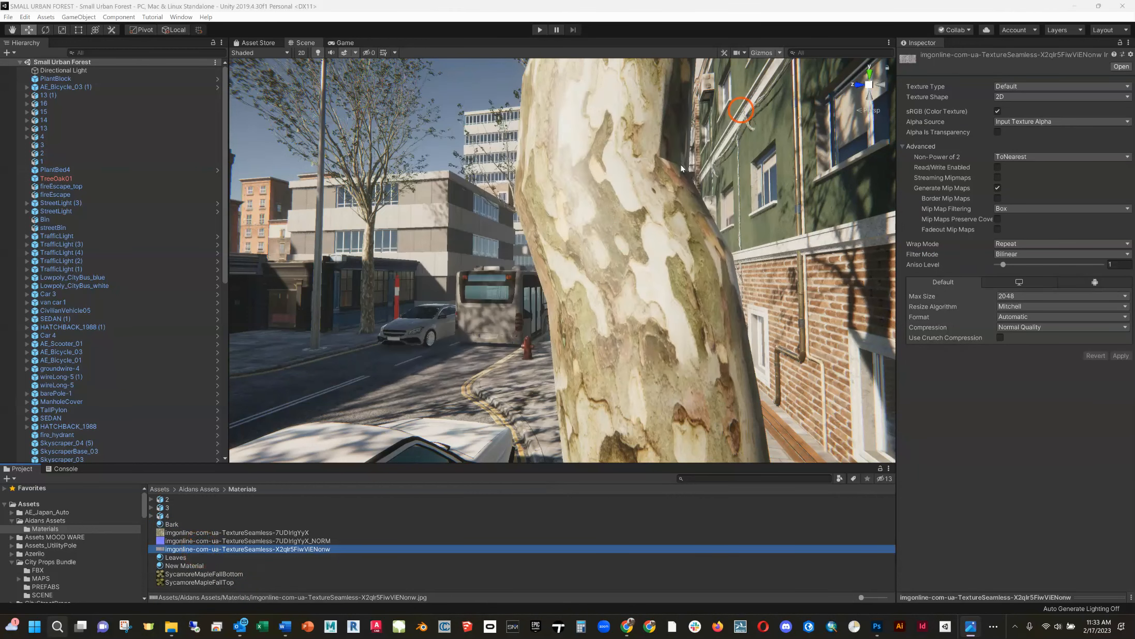
- Assign the newly imported seamless bark texture as the Bark material's Base Map
left_click(164, 525)
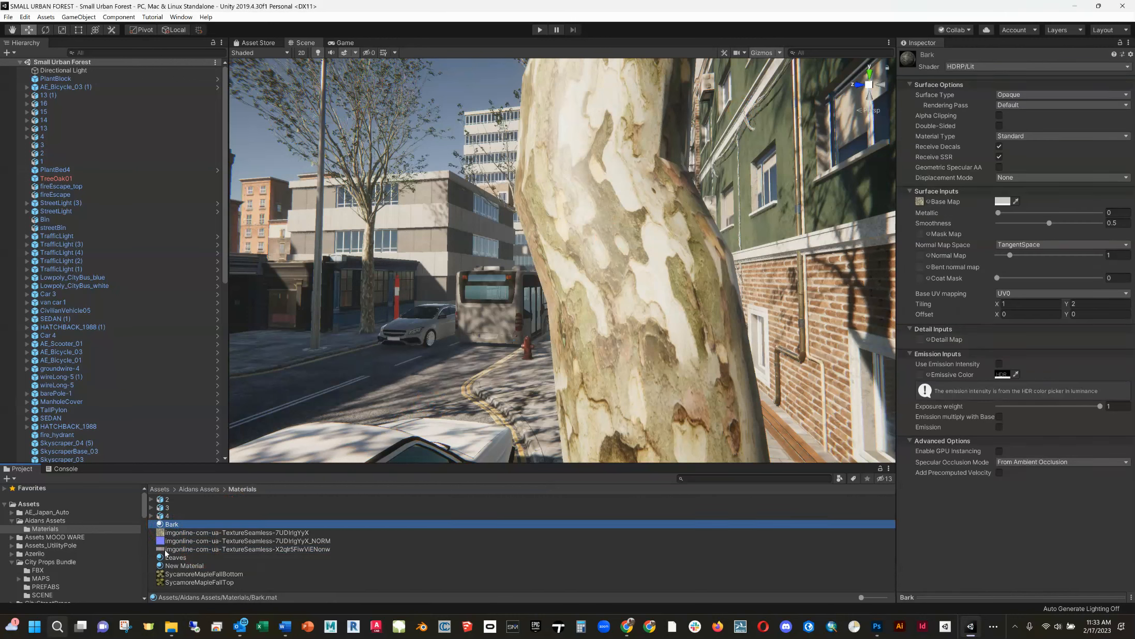
left_click_drag(172, 525, 694, 357)
left_click_drag(173, 525, 254, 527)
left_click_drag(174, 549, 922, 204)
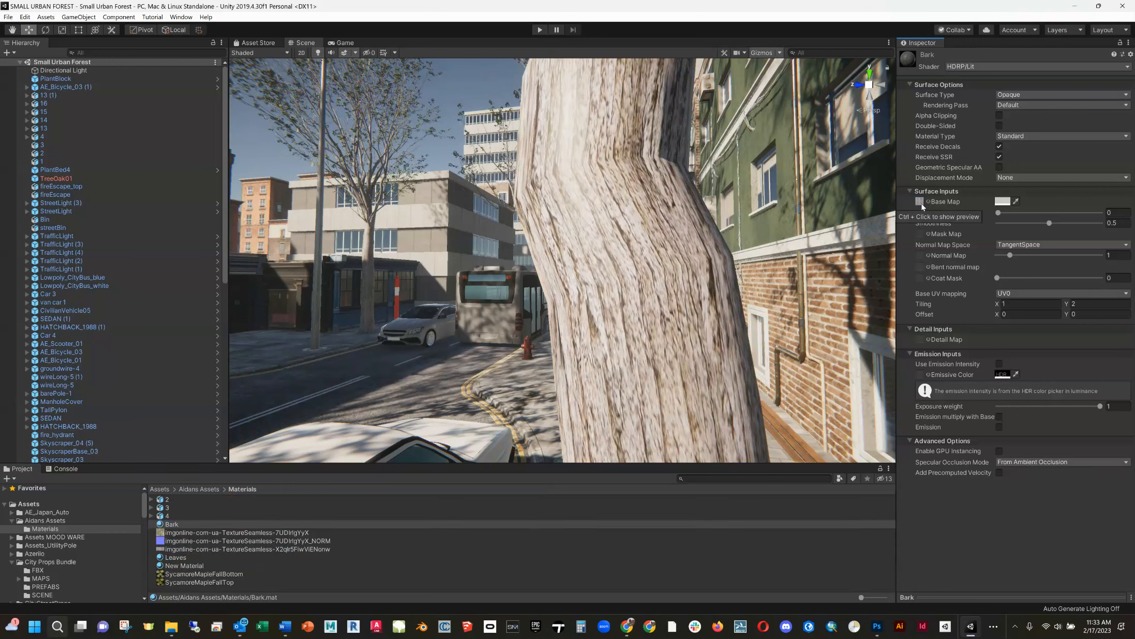
- Try a Y tiling of 1 on the Bark material and undo it
left_click(1082, 303)
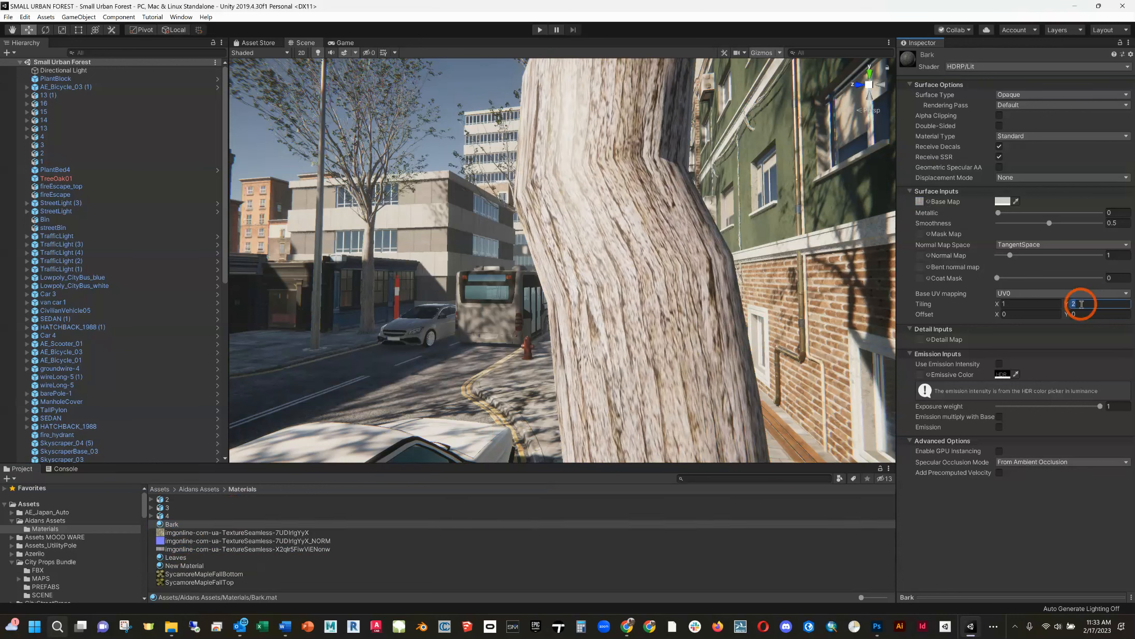
type("1")
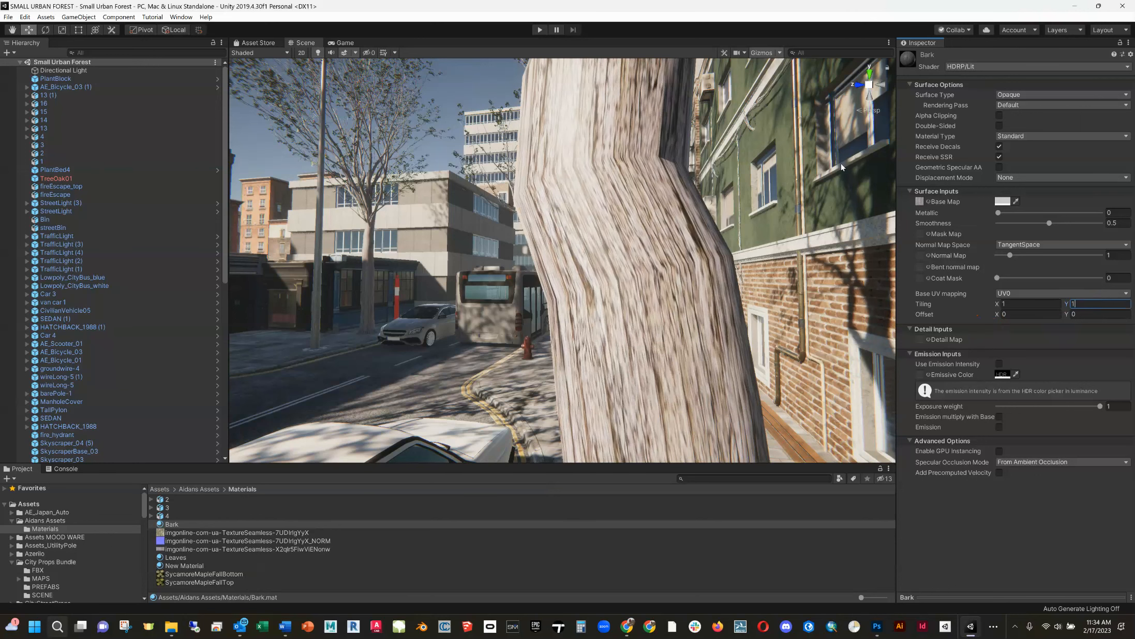
key("ctrl+z")
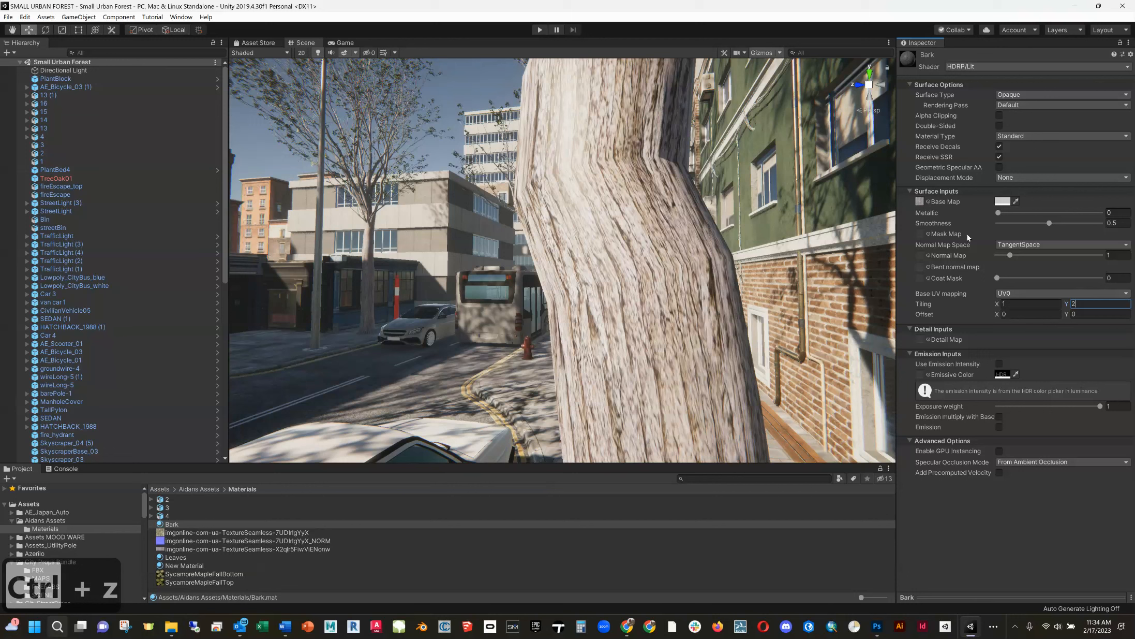
- Try a tiling of X 0.5 and Y 1 on the Bark material
mouse_move(1005, 307)
left_mouse_down()
mouse_move(981, 313)
mouse_move(966, 300)
left_mouse_up()
key("BackSpace")
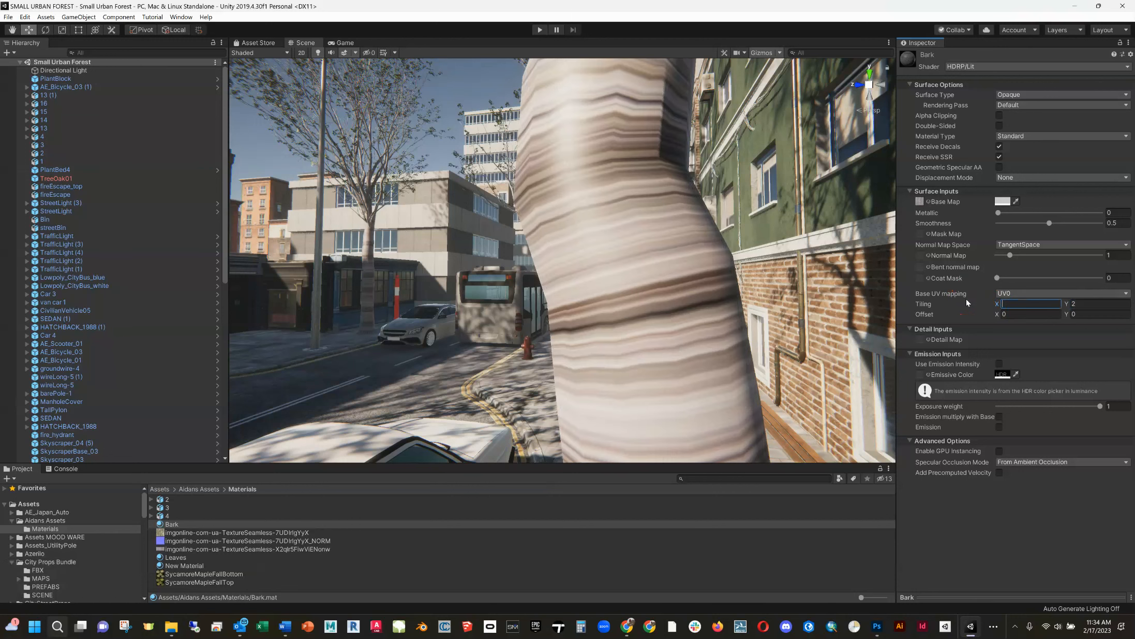
type("0.5")
key("Tab")
type("1")
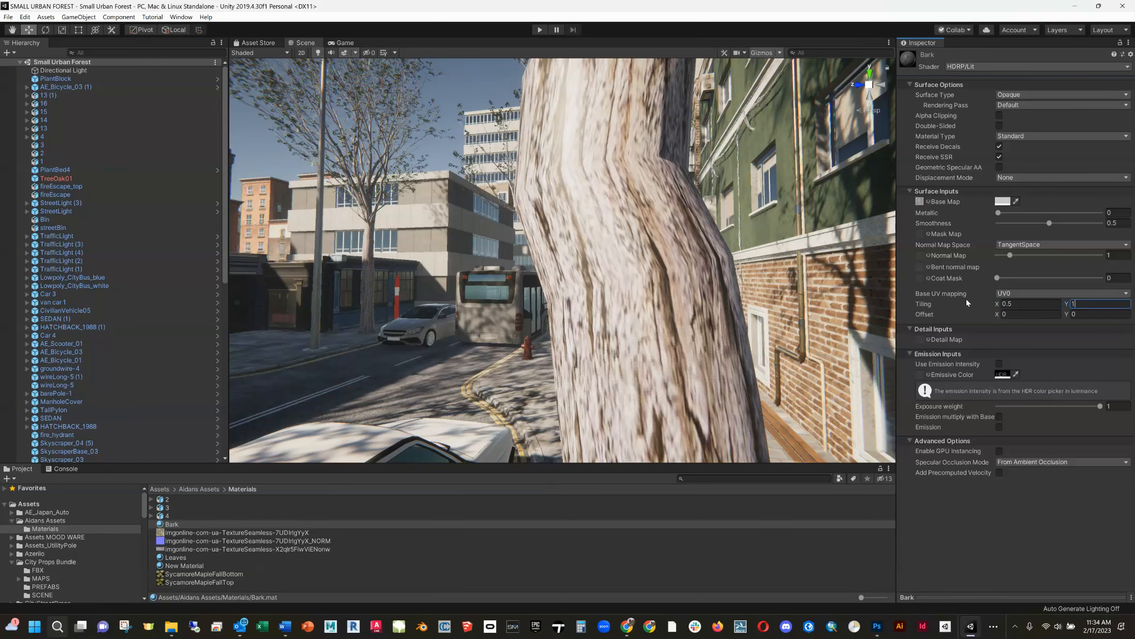
- Try X tiling values of 1 and .25 on the Bark material
left_click(1008, 303)
left_click(912, 258)
type("1")
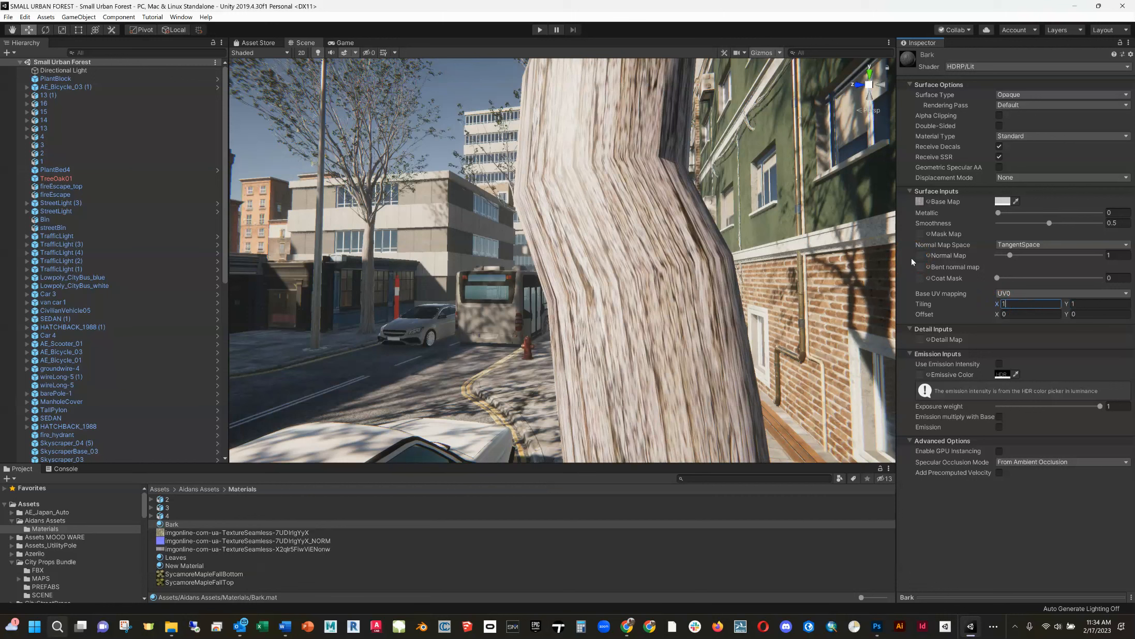
key("BackSpace")
type(".25")
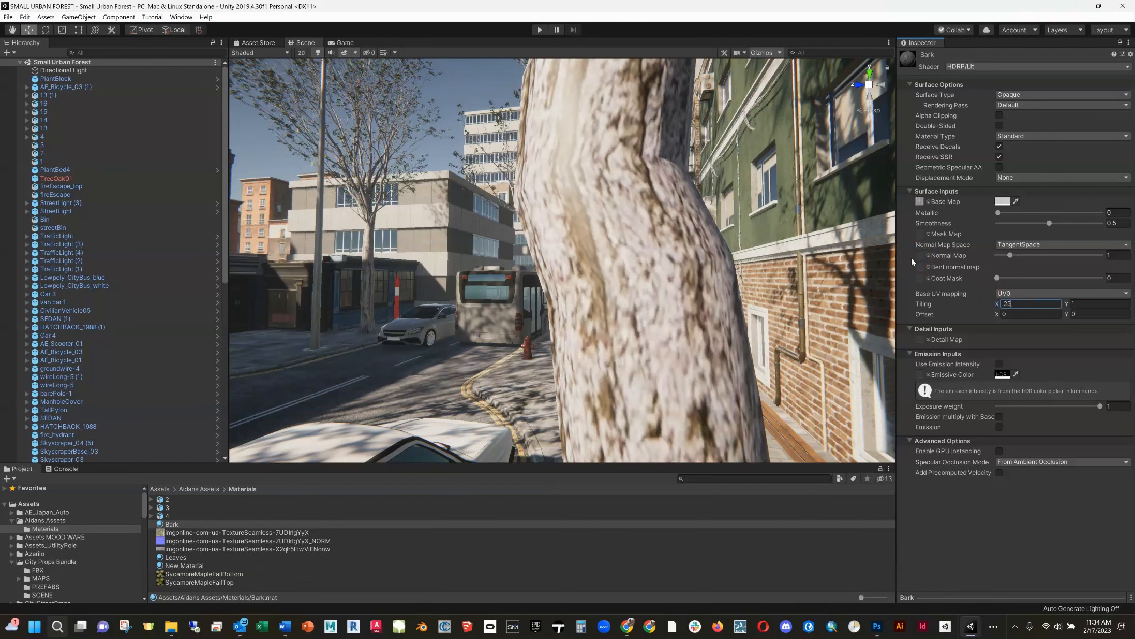
- Set the Bark material's tiling to X 1 and Y 4
double_click(1005, 303)
type("1")
left_click(1066, 303)
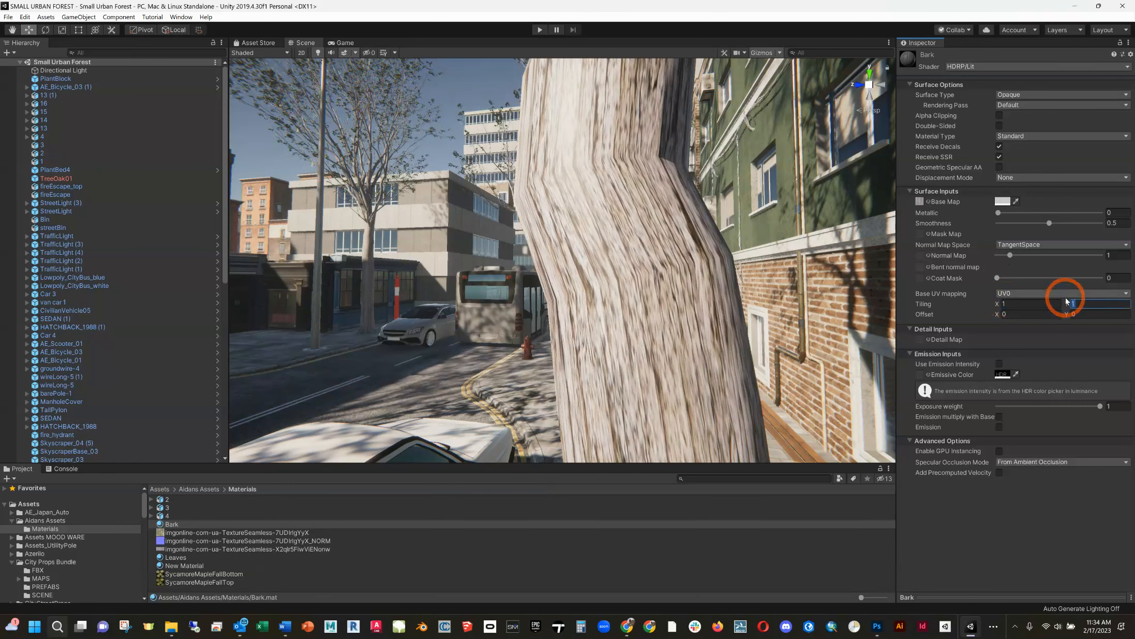
type("4")
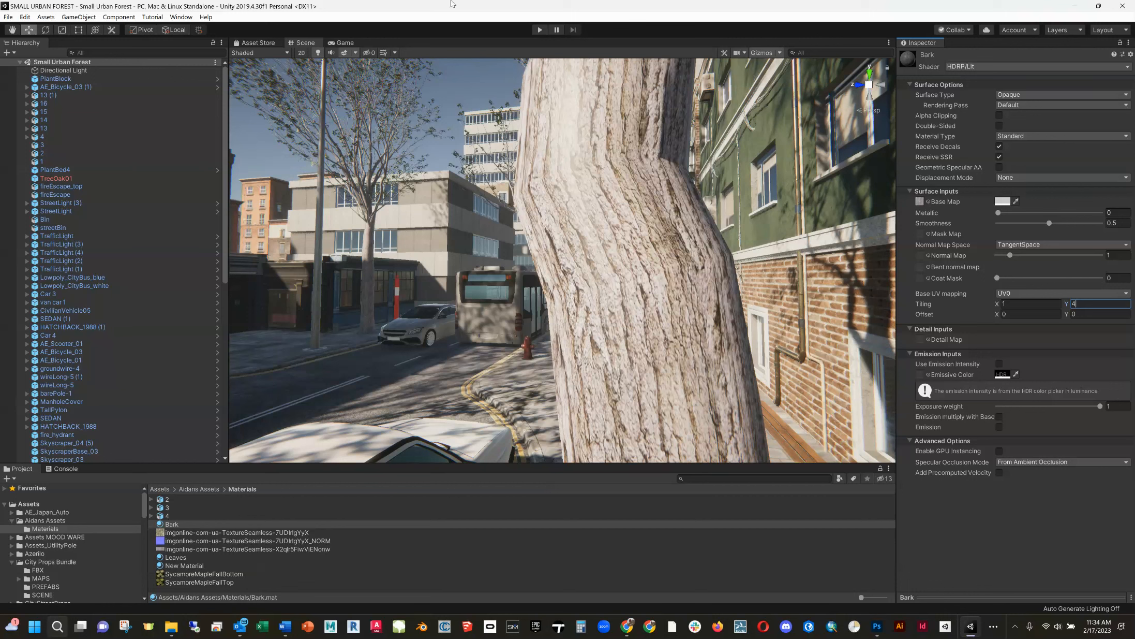
- Try a tiling of X 2 and Y 8 on the Bark material
left_click(1003, 304)
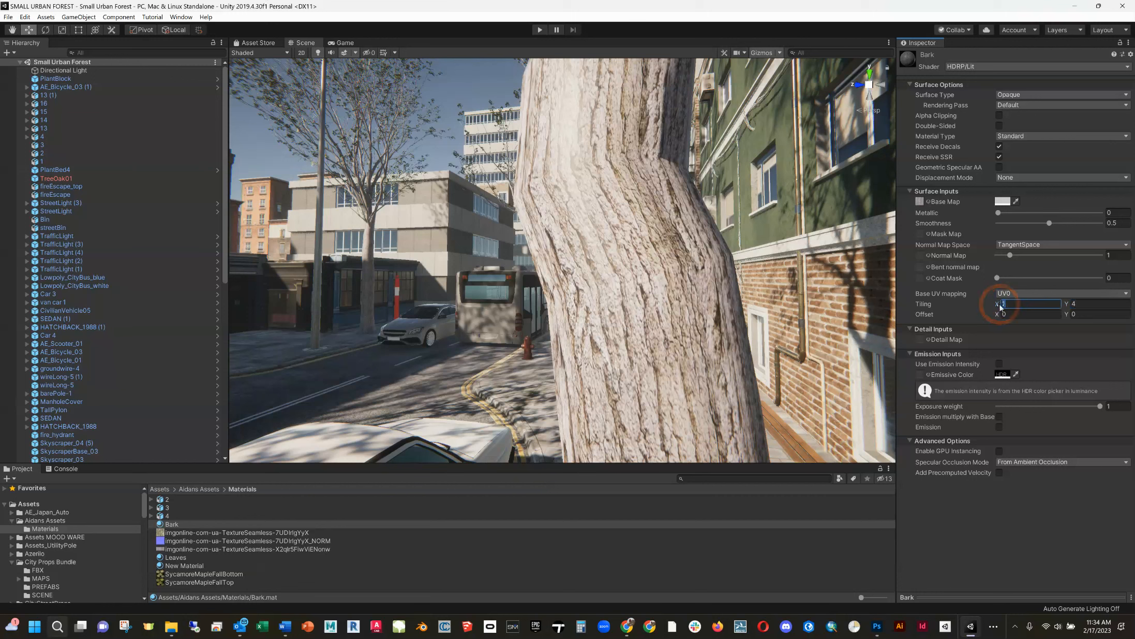
type("2")
key("Tab")
type("8")
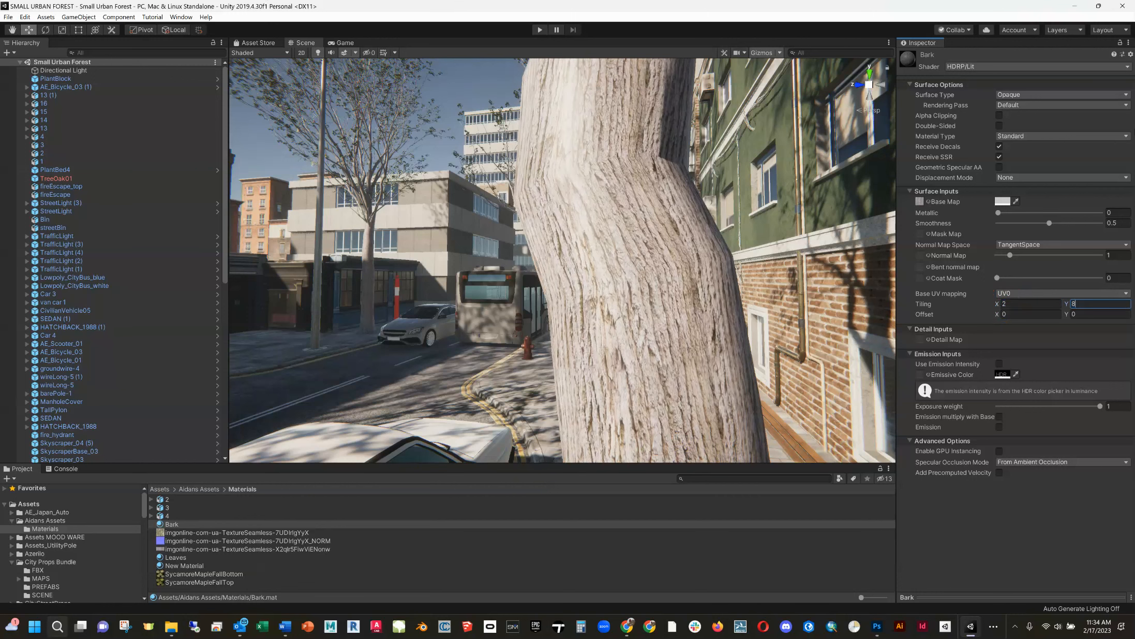
- Try Y tiling values of 6 and 4 on the Bark material
left_click(1062, 306)
type("6")
key("BackSpace")
type("4")
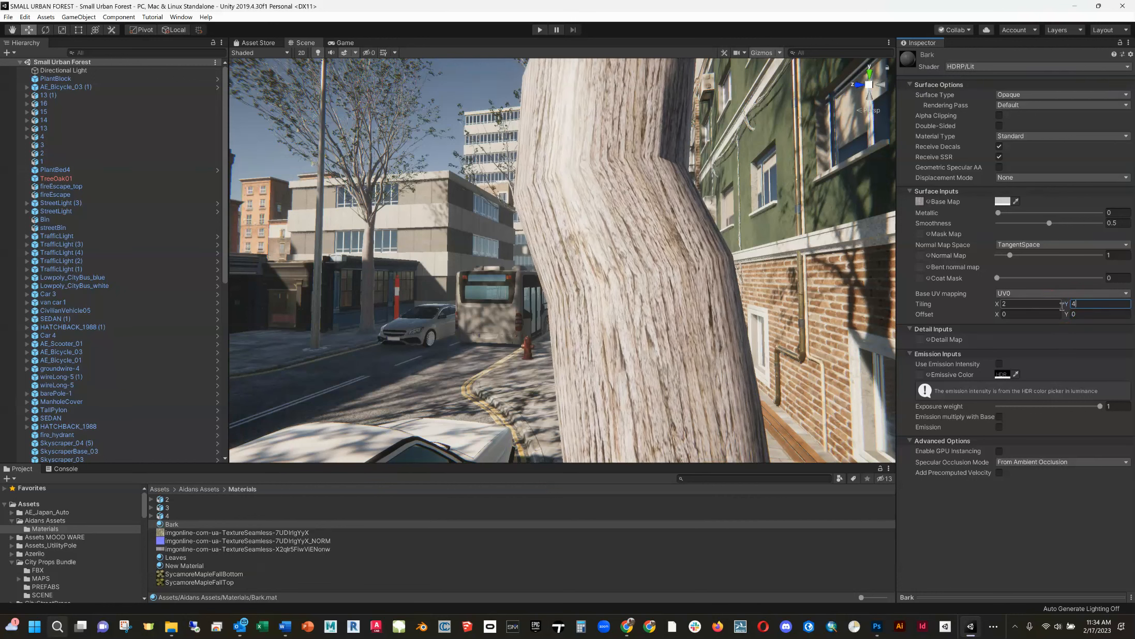
- Try a Y tiling of 20 on the Bark material and check the trunk from farther away and up close
key("BackSpace")
type("2")
key("BackSpace")
type("20")
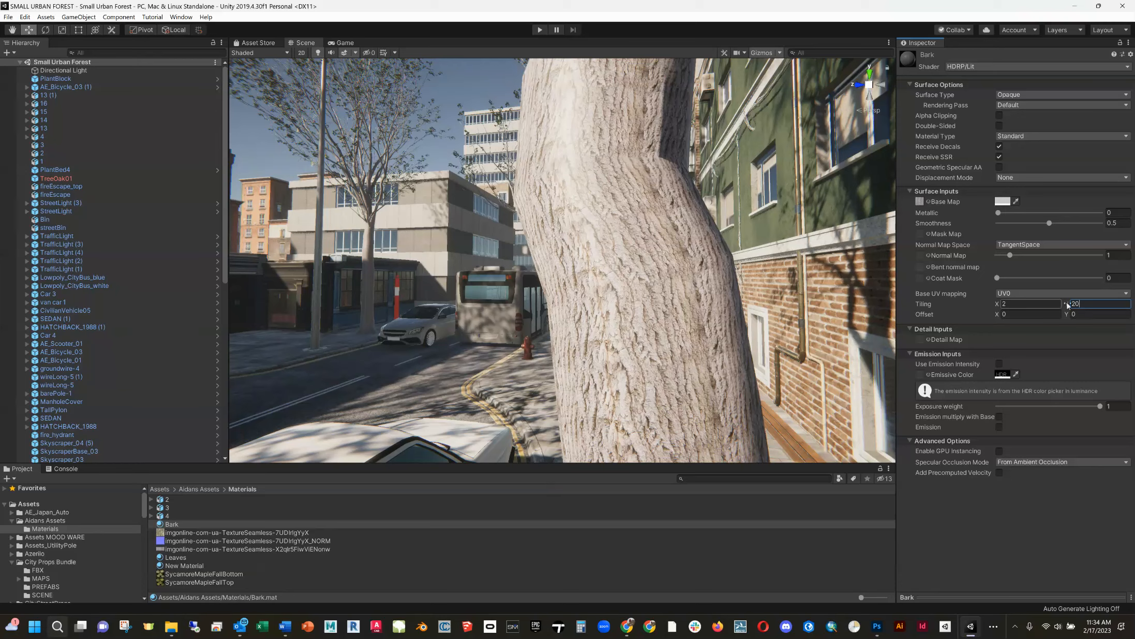
scroll(691, 305, "down", 3)
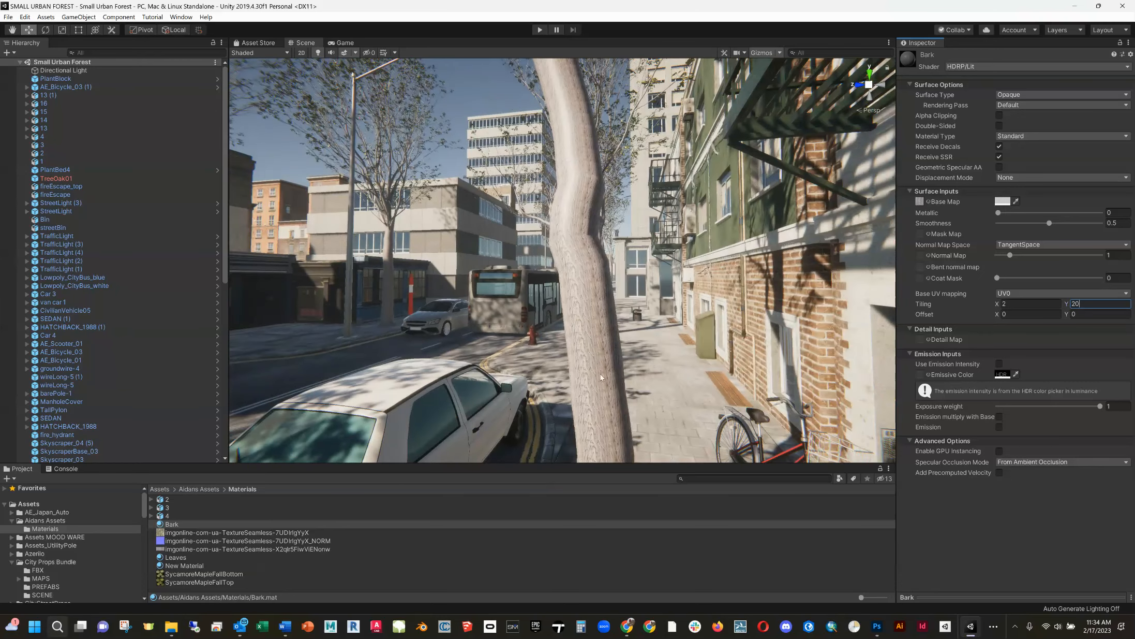
scroll(603, 370, "up", 5)
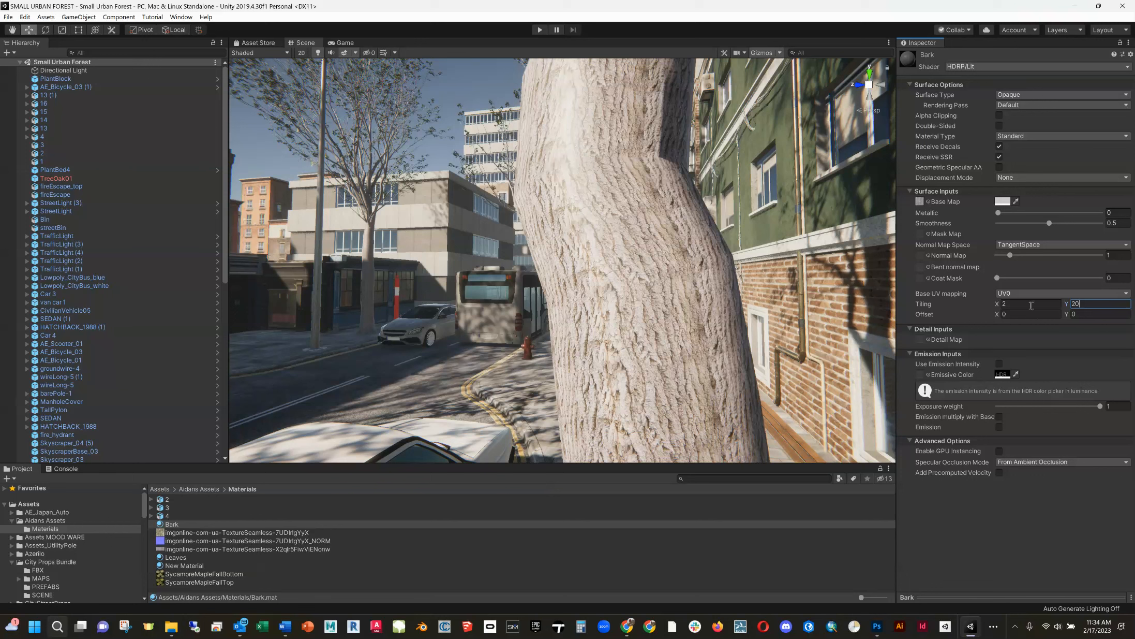
- Set the Bark material's offset to X 20 and Y 20
left_click(1066, 311)
left_click(1025, 313)
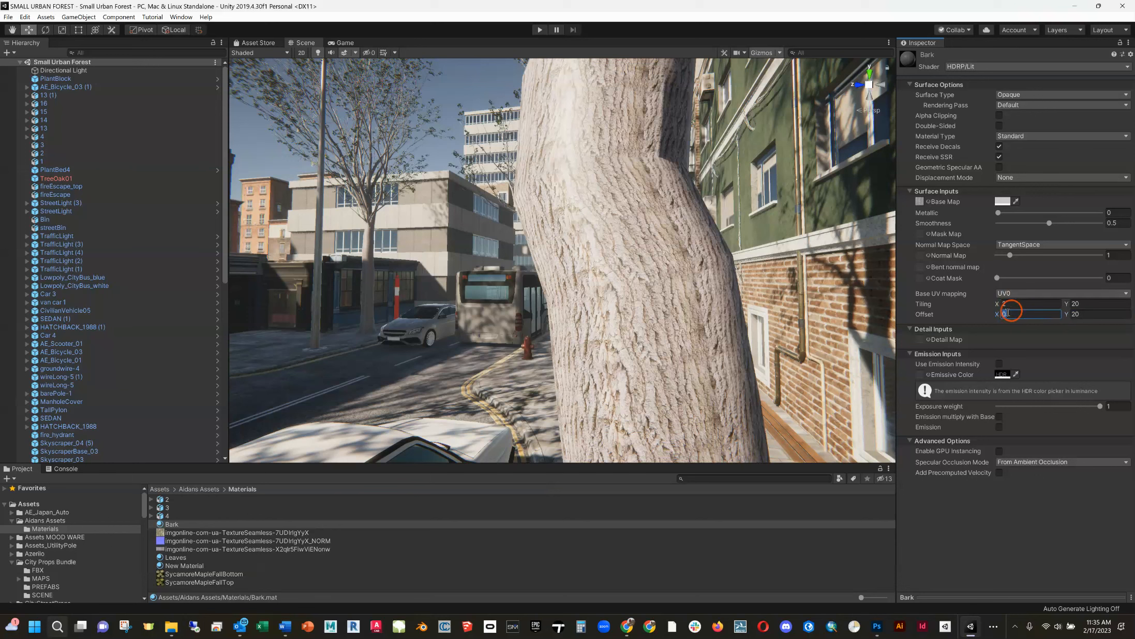
type("2")
left_click(1059, 341)
scroll(703, 301, "down", 5)
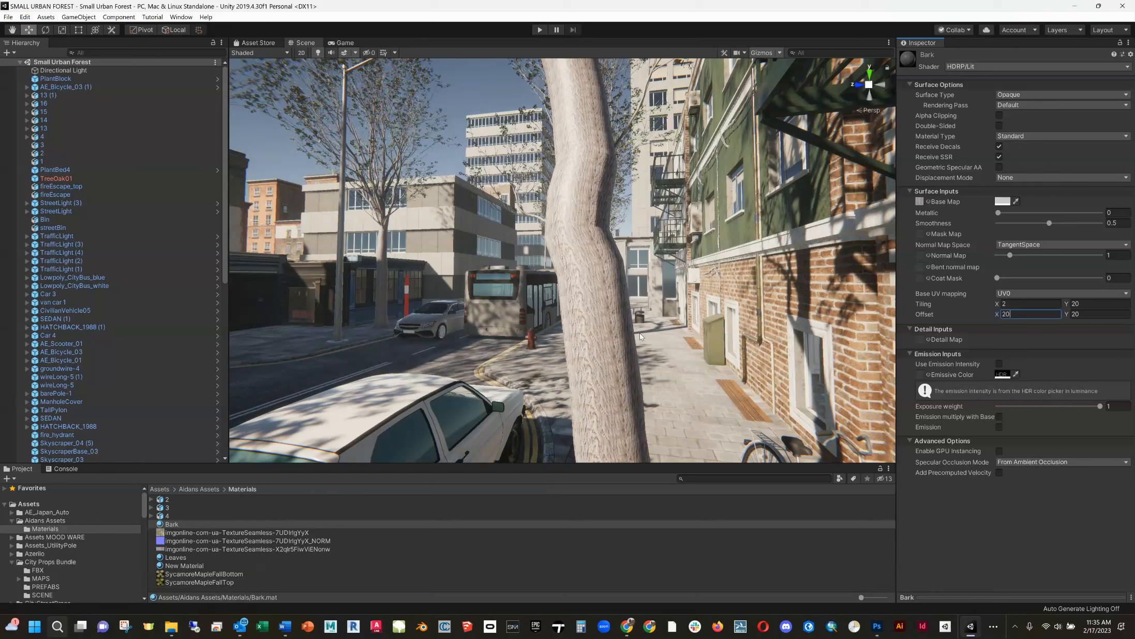
- Set the Bark material's tiling to X 1 and Y 10 and inspect the trunk from another angle
left_click(1004, 303)
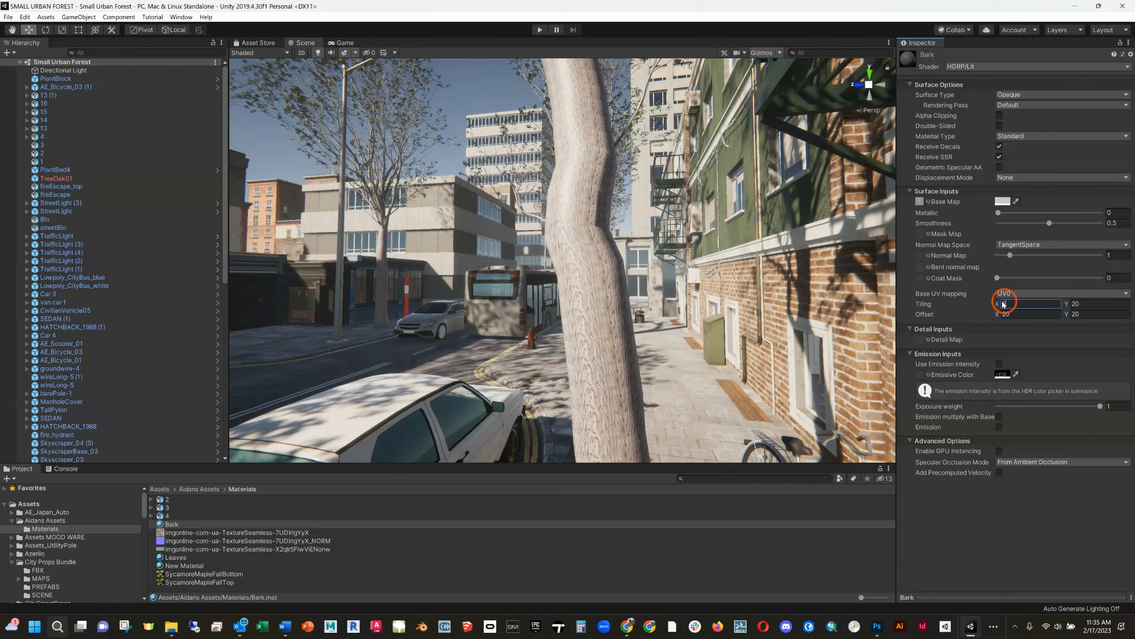
type("1")
key("Tab")
type("10")
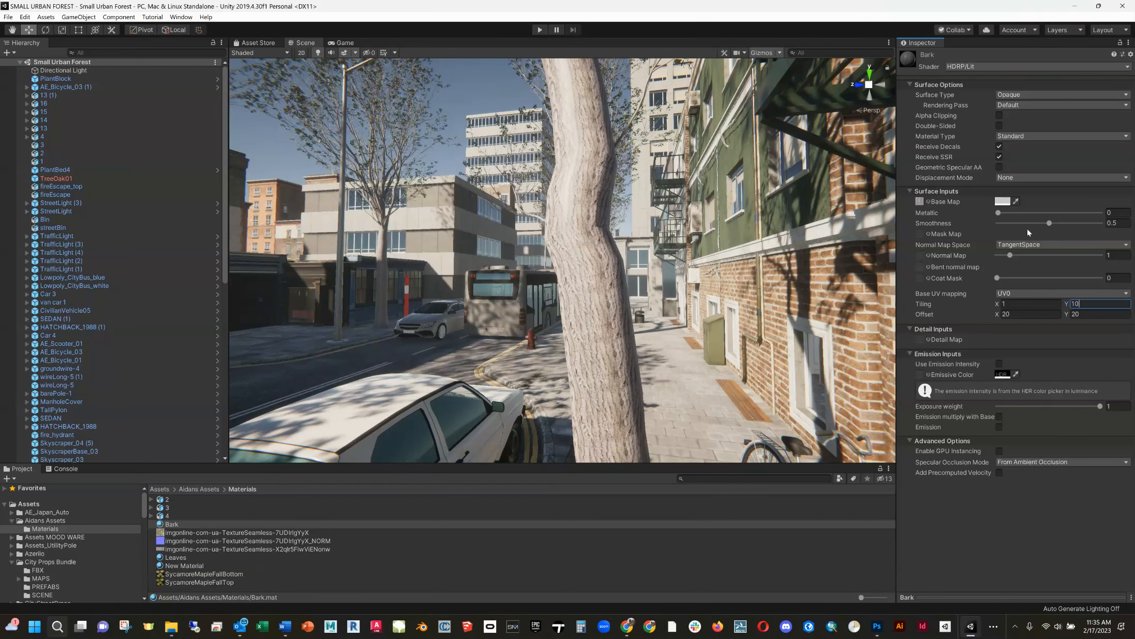
right_click_drag(570, 365, 671, 370)
middle_click_drag(305, 380, 630, 278)
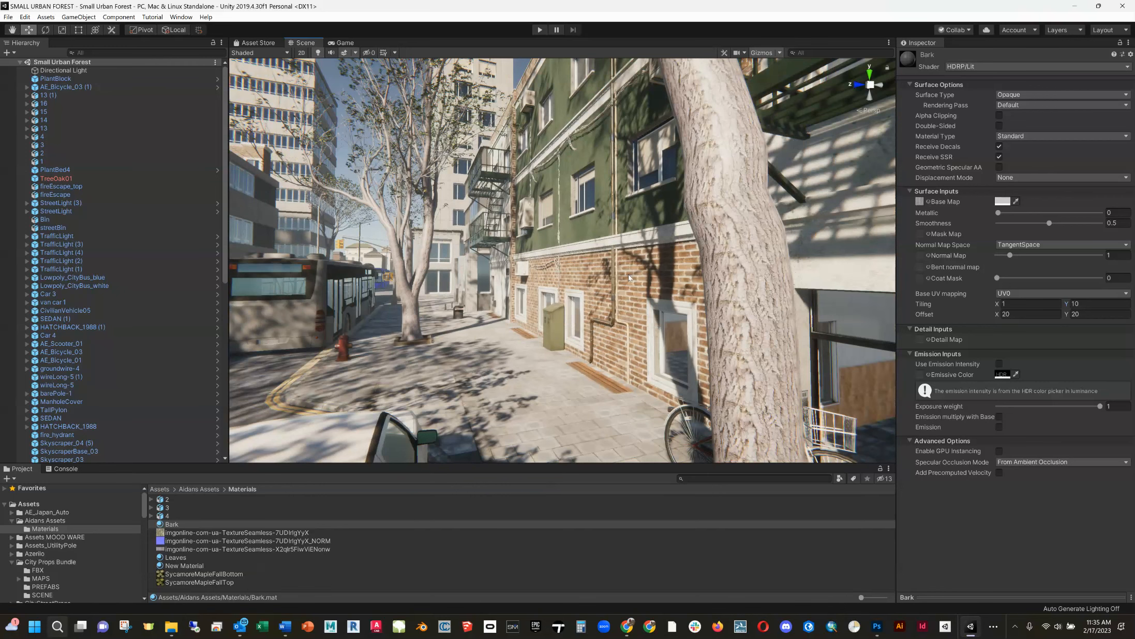
scroll(727, 261, "up", 2)
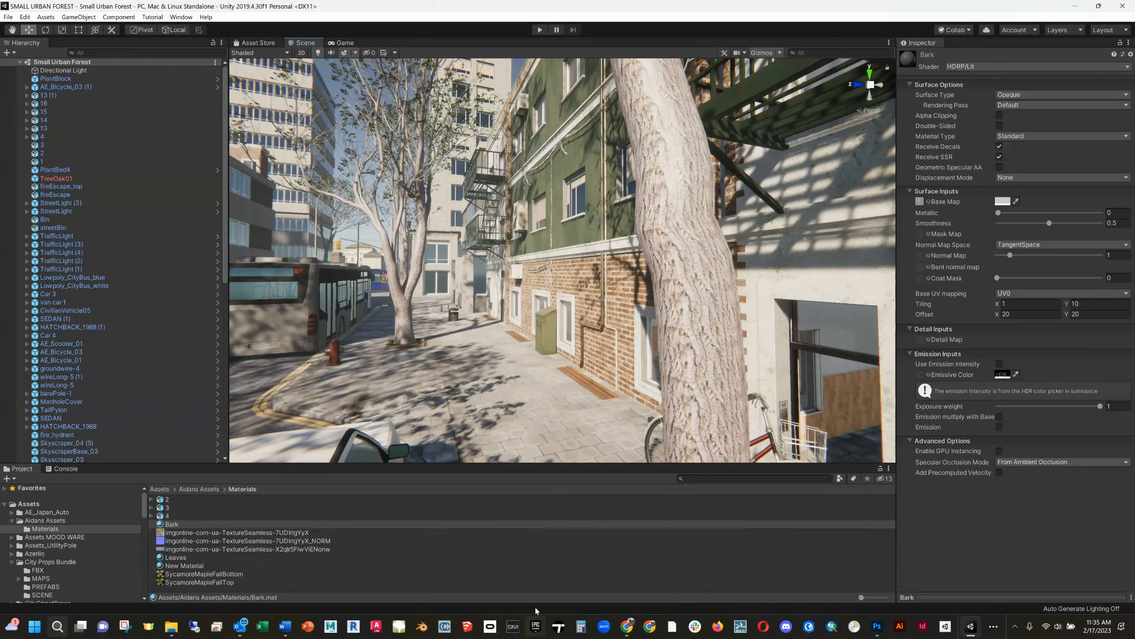
- Launch ShaderMap, declining the update and dismissing the newsletter subscription
left_click(514, 628)
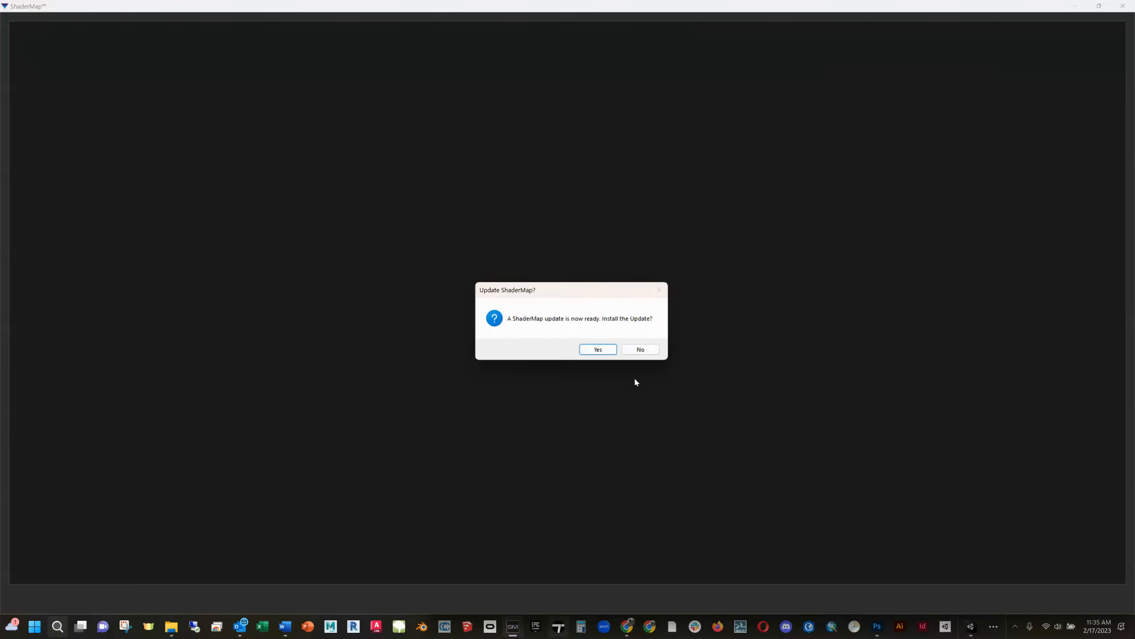
left_click(640, 350)
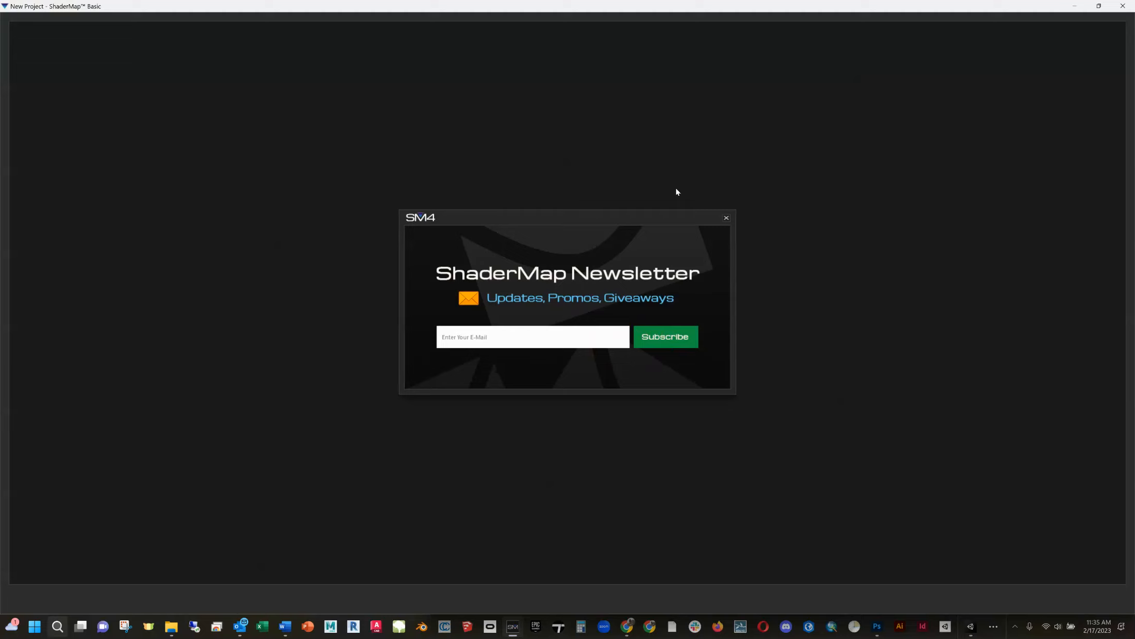
left_click(727, 217)
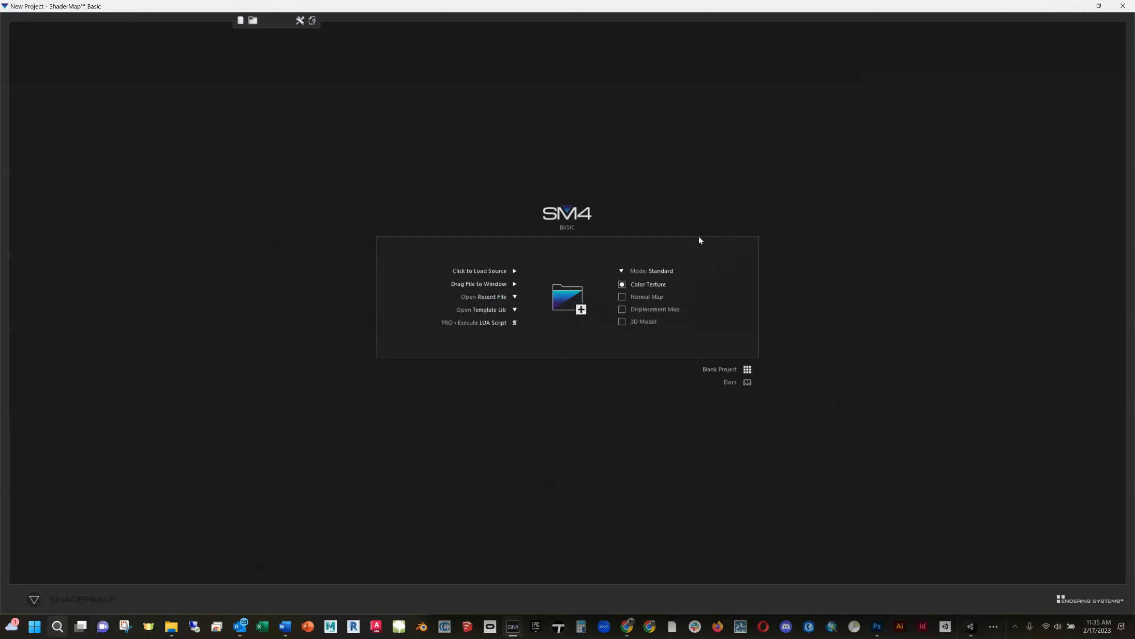
- Load the imgonline seamless bark JPG from the Downloads folder as the color texture source
left_click(574, 305)
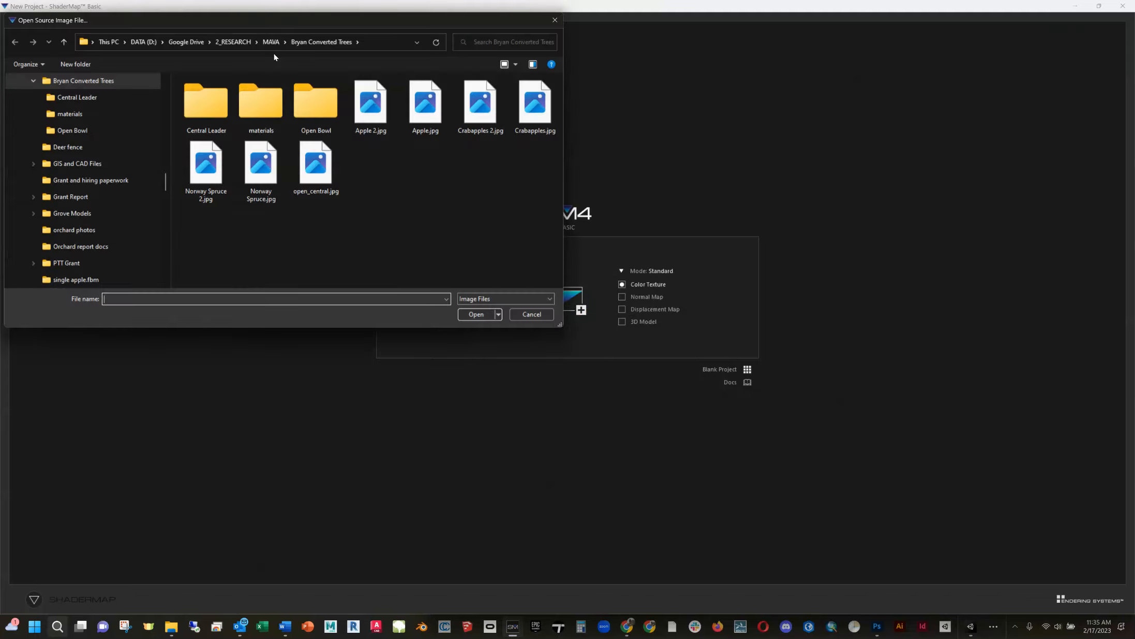
left_click(431, 61)
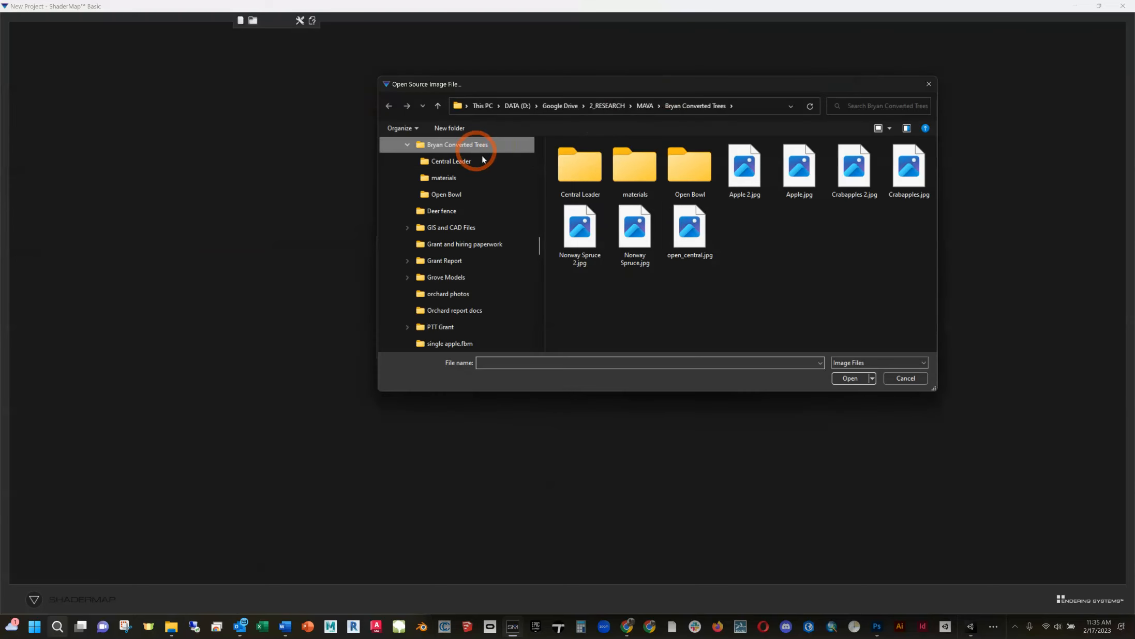
key("alt+Tab")
left_click(533, 239)
scroll(567, 388, "up", 4)
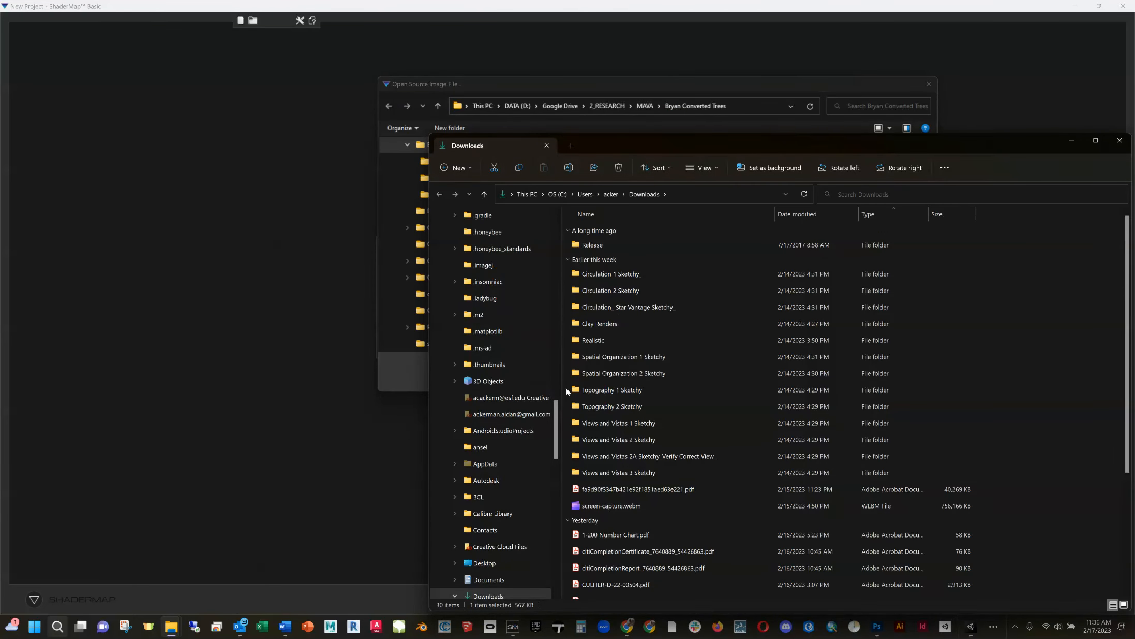
left_click(578, 83)
left_click_drag(537, 243, 535, 142)
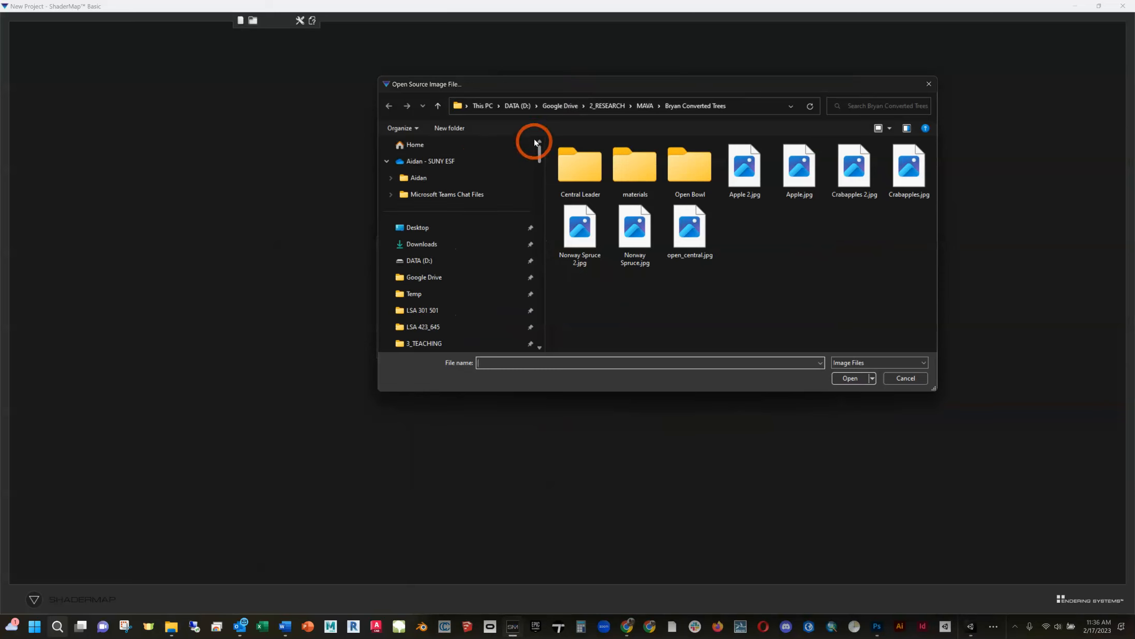
left_click(427, 243)
left_click(616, 174)
left_click(850, 378)
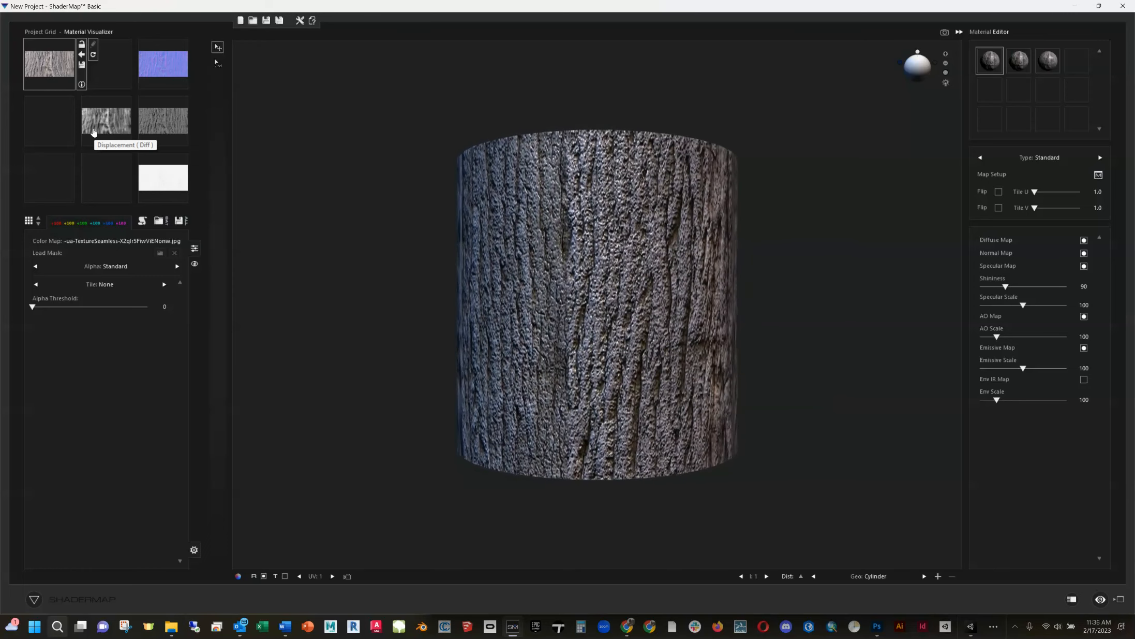
- Inspect the specular map and the color map generated from the bark texture
left_click(161, 120)
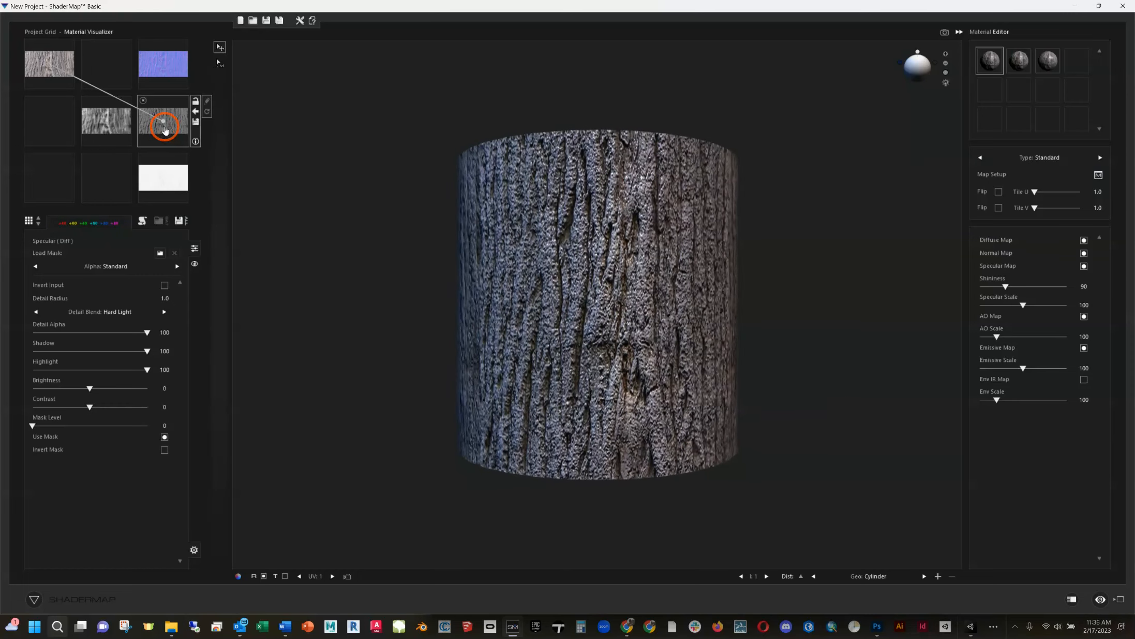
left_click(160, 85)
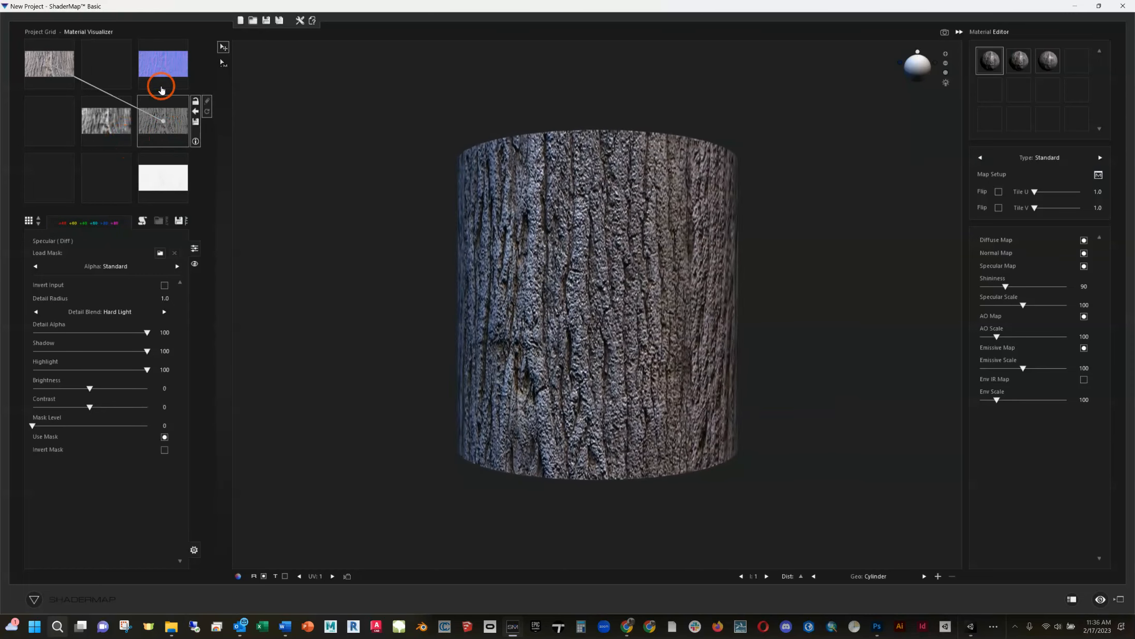
left_click(59, 71)
- Set the normal map's intensity to 63 and save the map as PNG 16 RGB in the Downloads folder
left_click(151, 70)
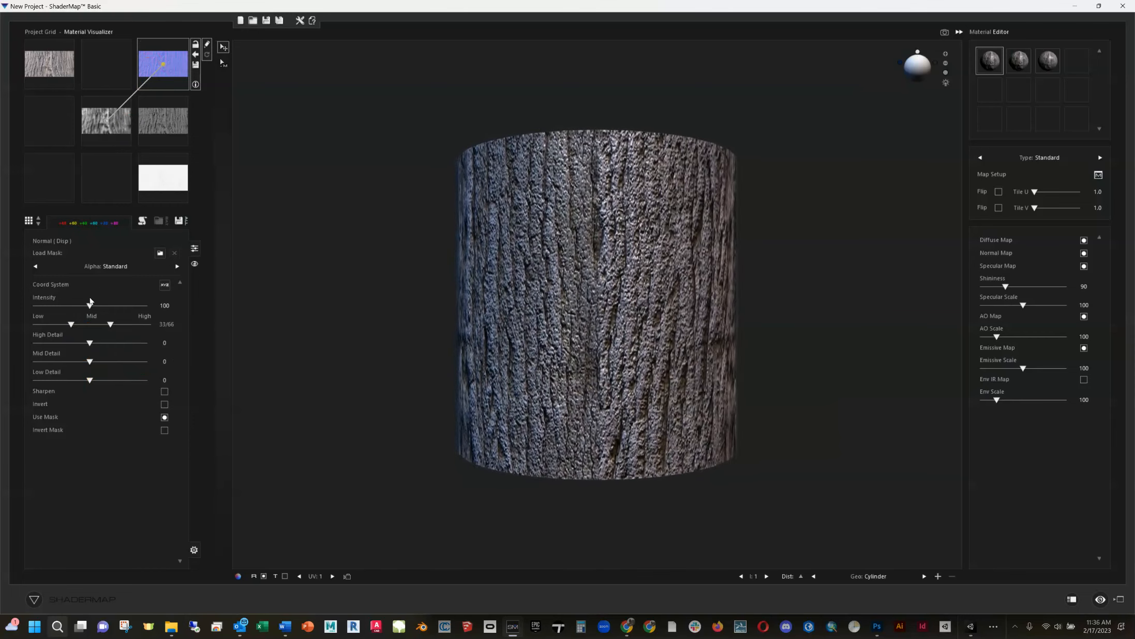
left_click_drag(90, 308, 147, 315)
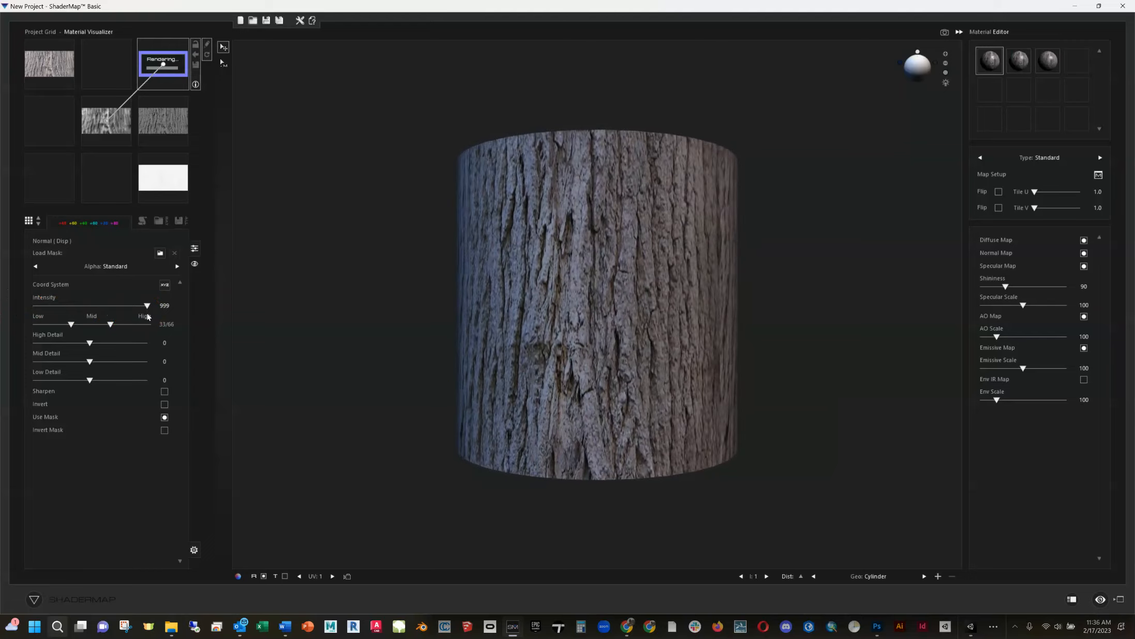
left_click_drag(148, 309, 68, 307)
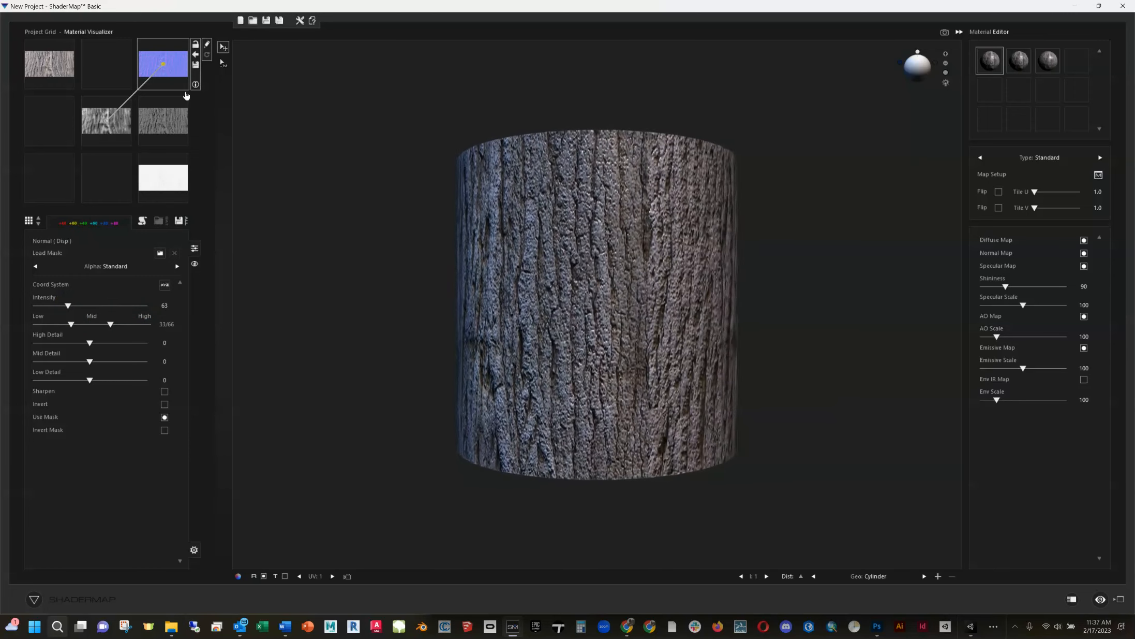
left_click(195, 65)
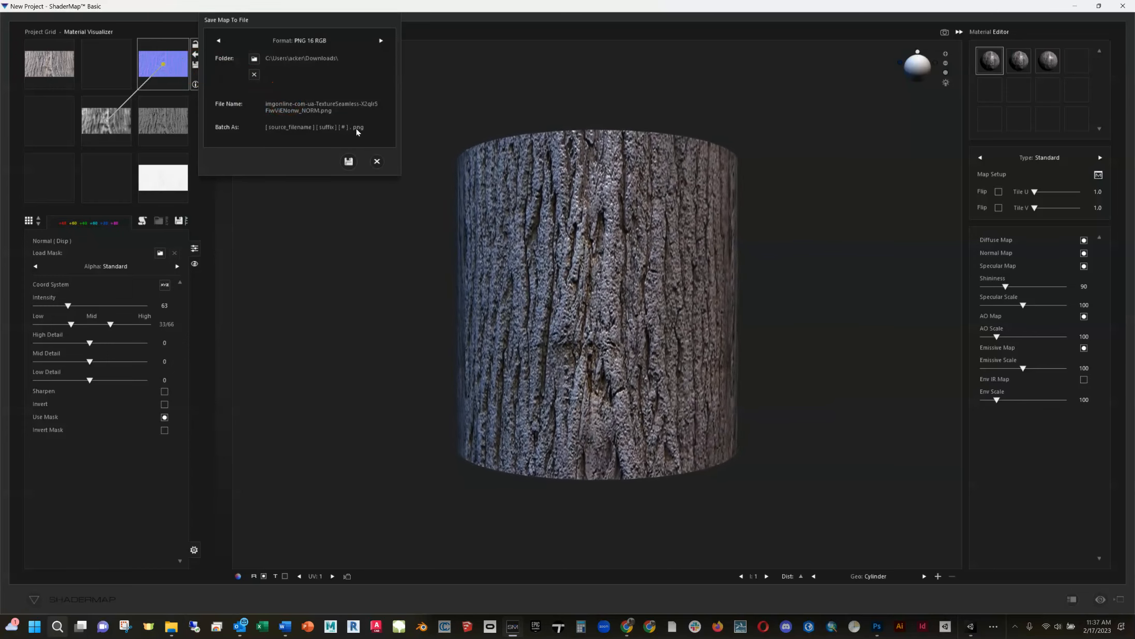
left_click(349, 162)
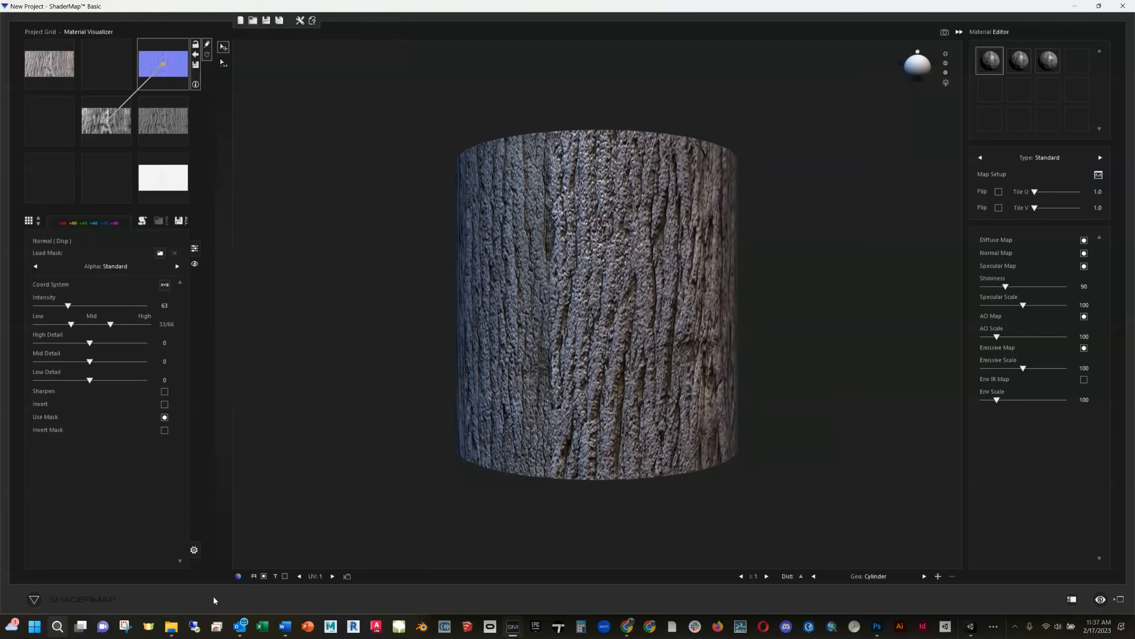
- Sort the Downloads folder by newest modification date and view the saved normal map PNG
left_click(177, 624)
left_click(228, 577)
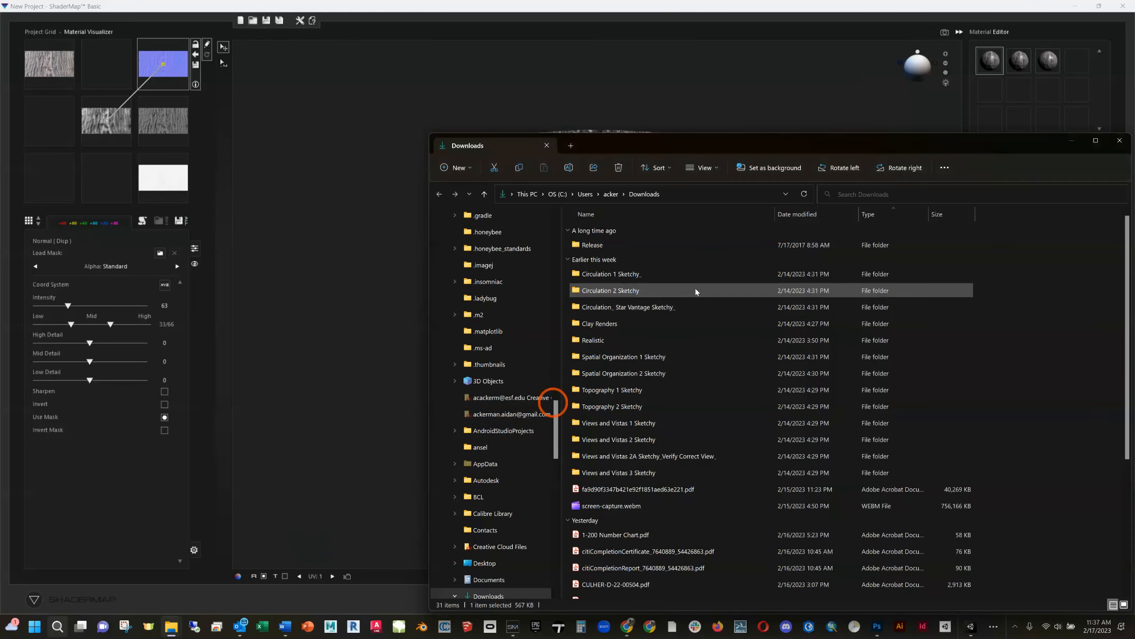
left_click(800, 214)
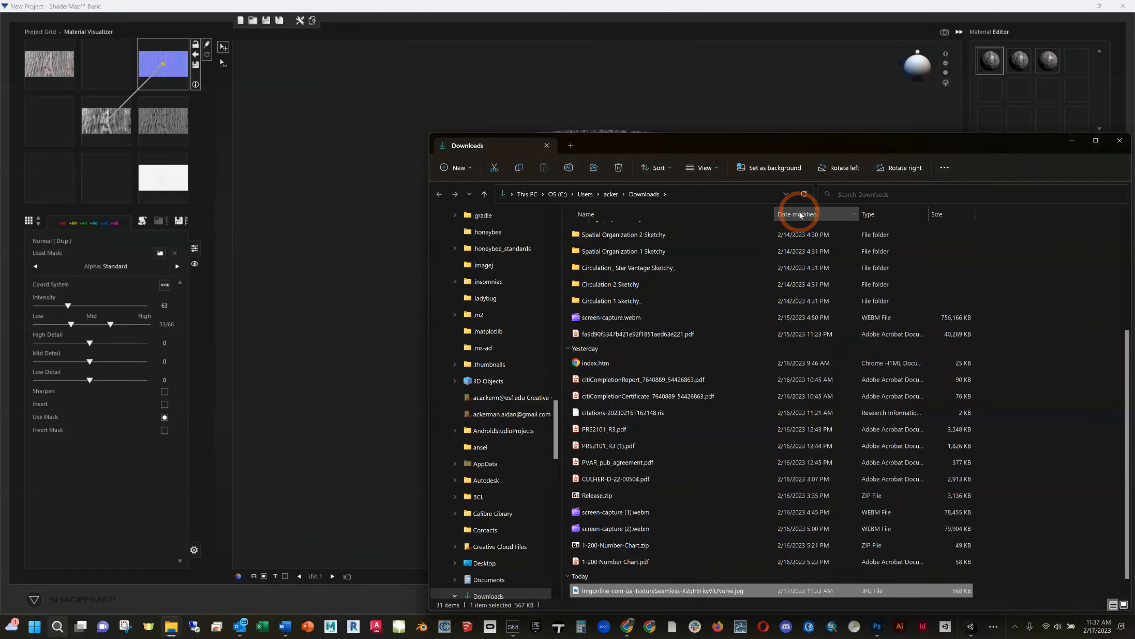
left_click(800, 215)
left_click(636, 247)
double_click(636, 249)
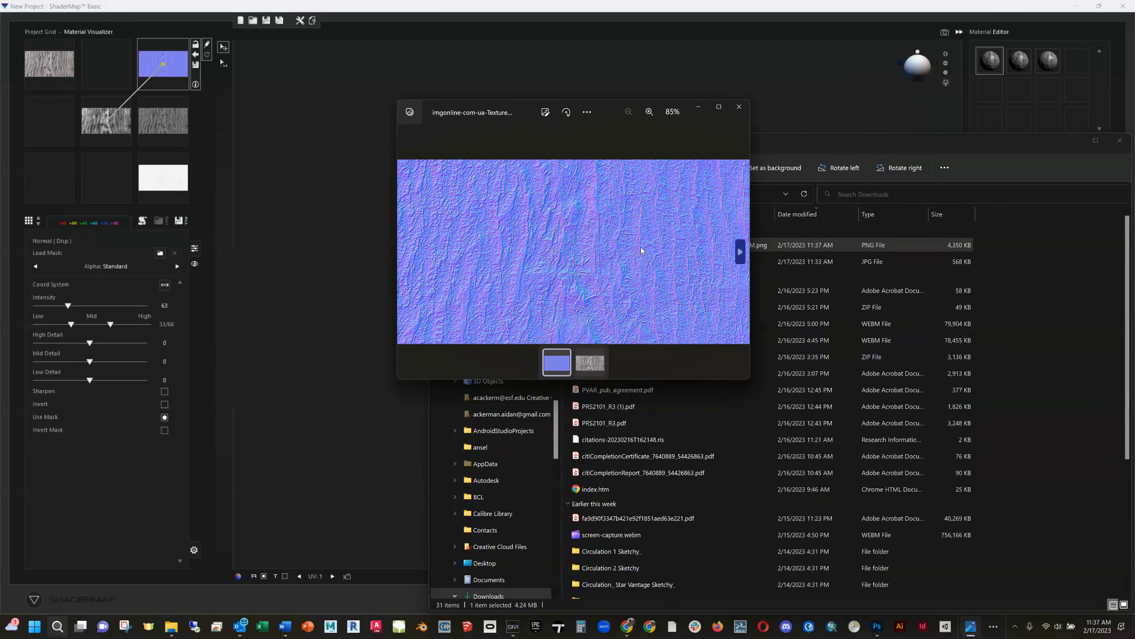
left_click(740, 108)
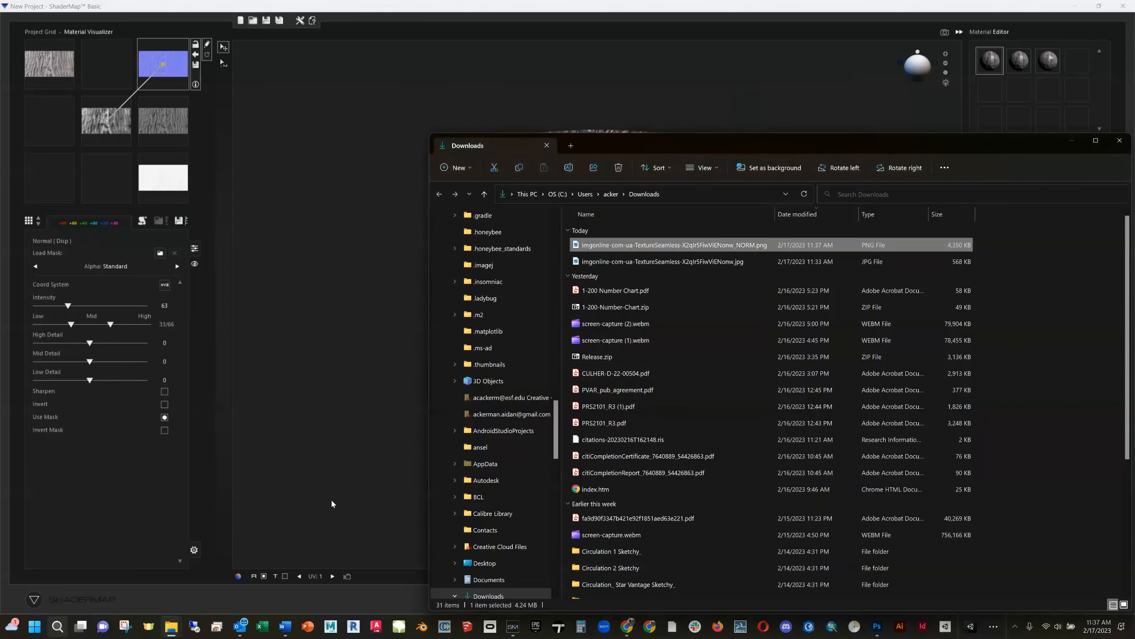
double_click(607, 247)
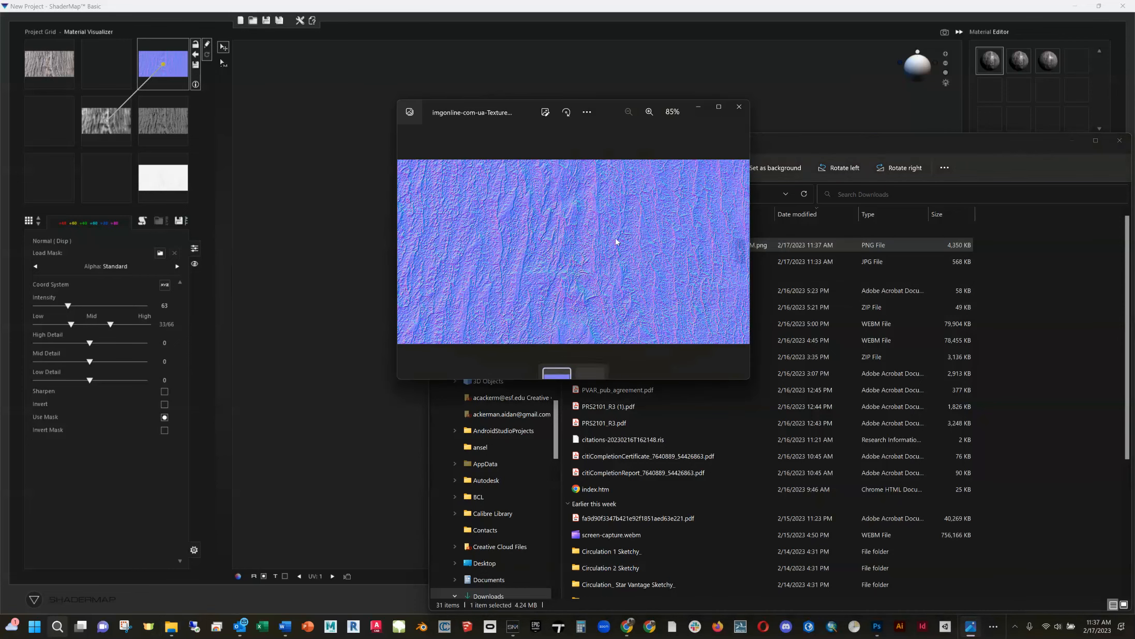
left_click(740, 108)
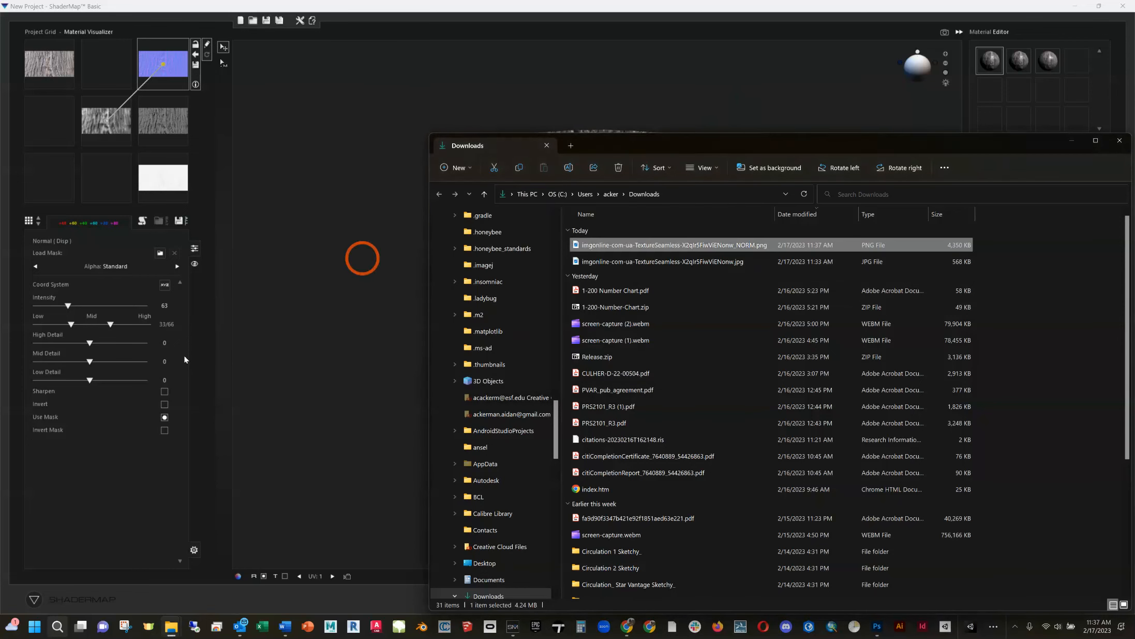
- Enable Invert Mask for the normal map and save it again as PNG 16 RGB in the Downloads folder
left_click(164, 430)
left_click(191, 259)
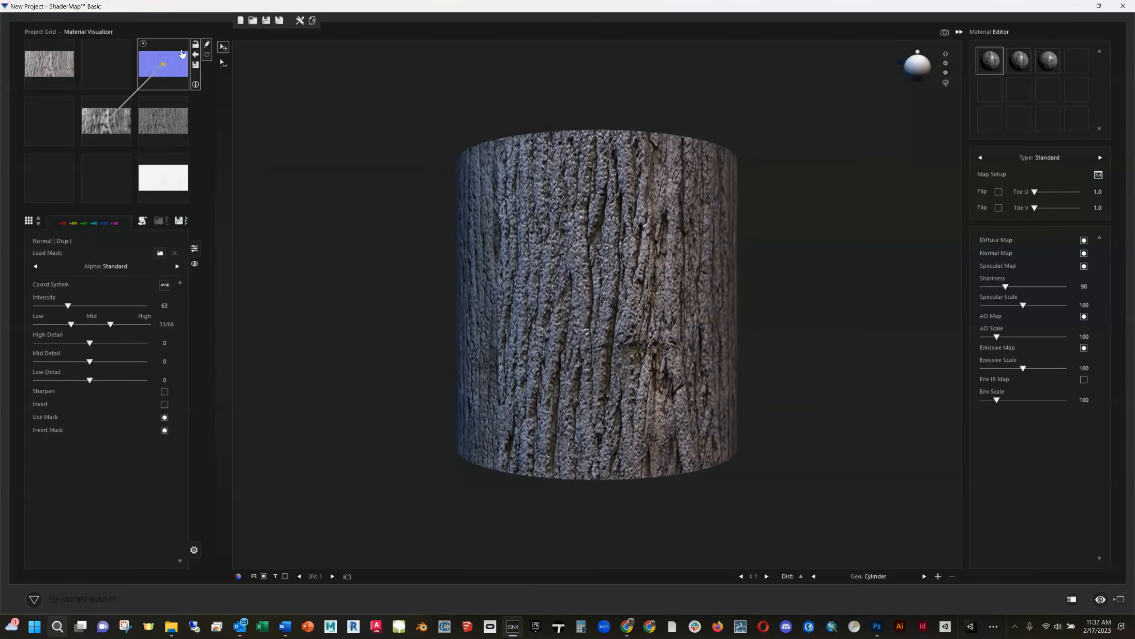
left_click(196, 66)
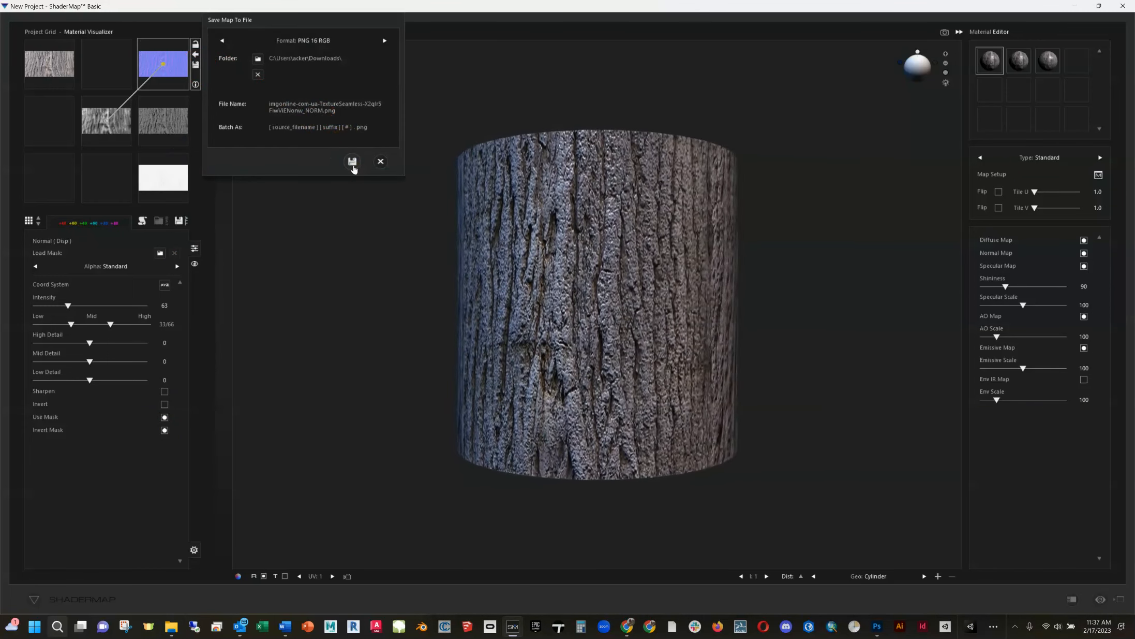
left_click(352, 165)
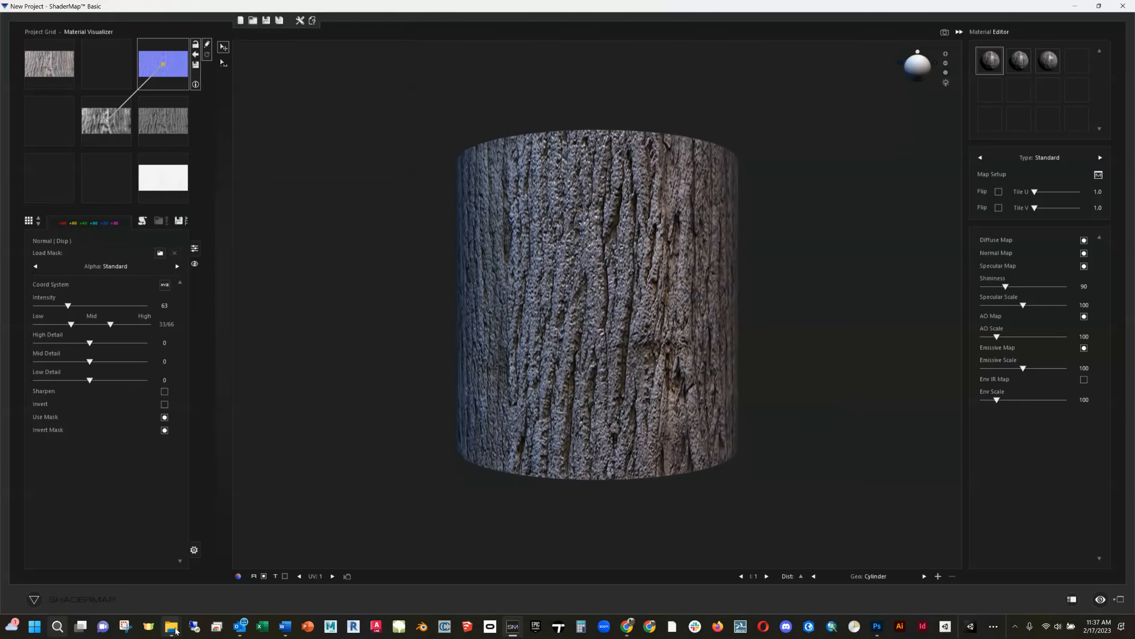
- Open the saved normal map PNG from the Downloads folder and compare it with the seamless bark JPG
left_click(175, 624)
left_click(199, 574)
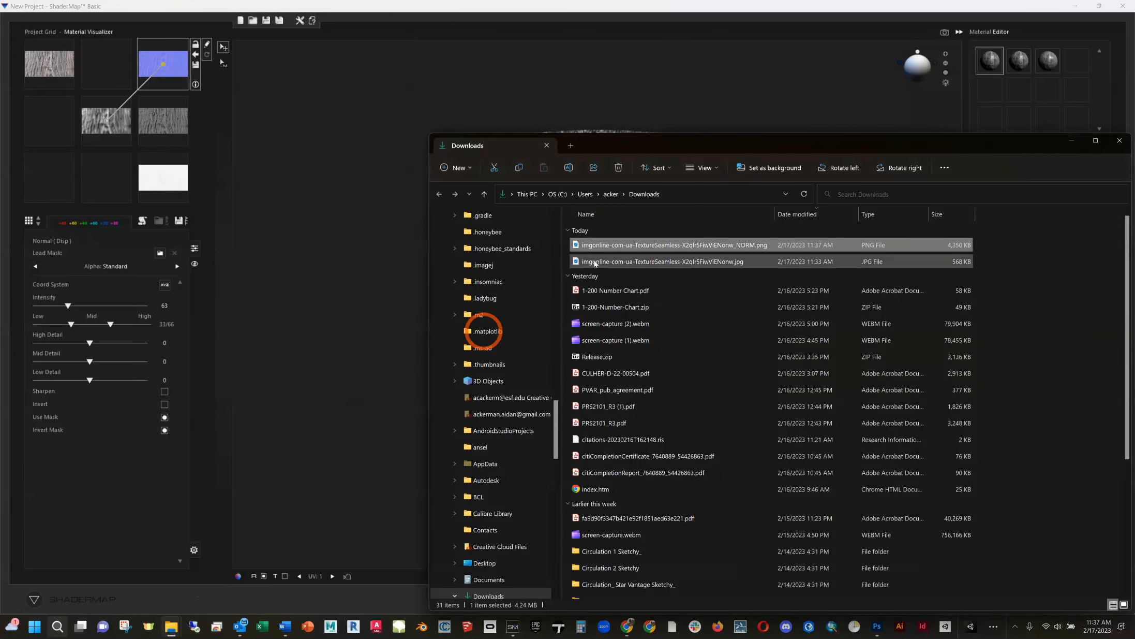
left_click(602, 245)
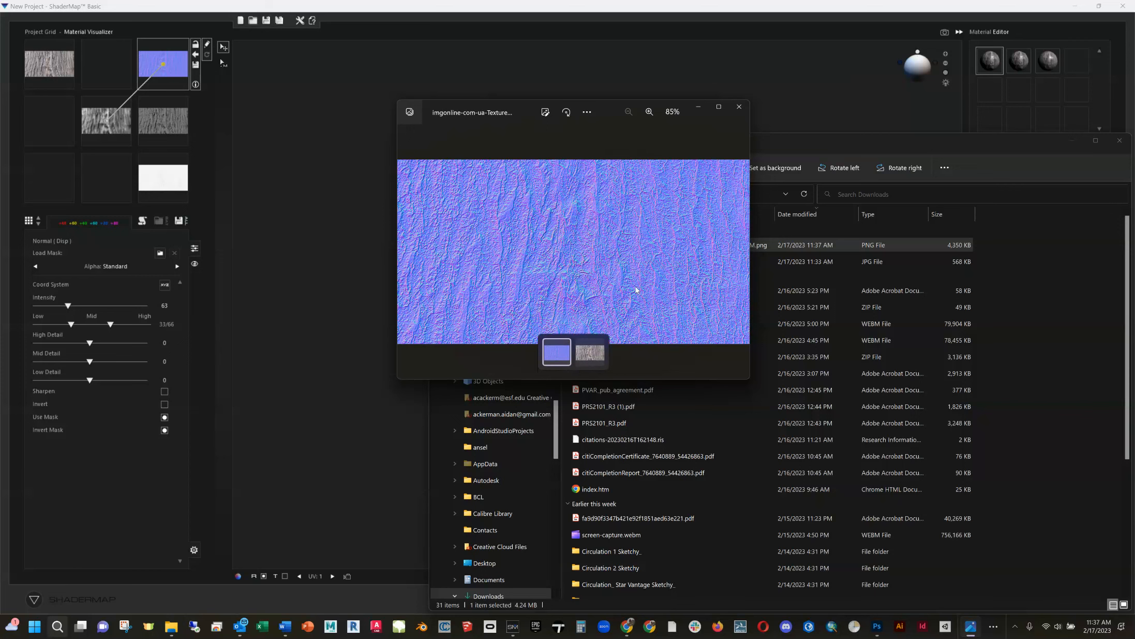
key("Right")
key("Left")
key("Right")
key("Left")
key("Right")
key("Left")
left_click(739, 106)
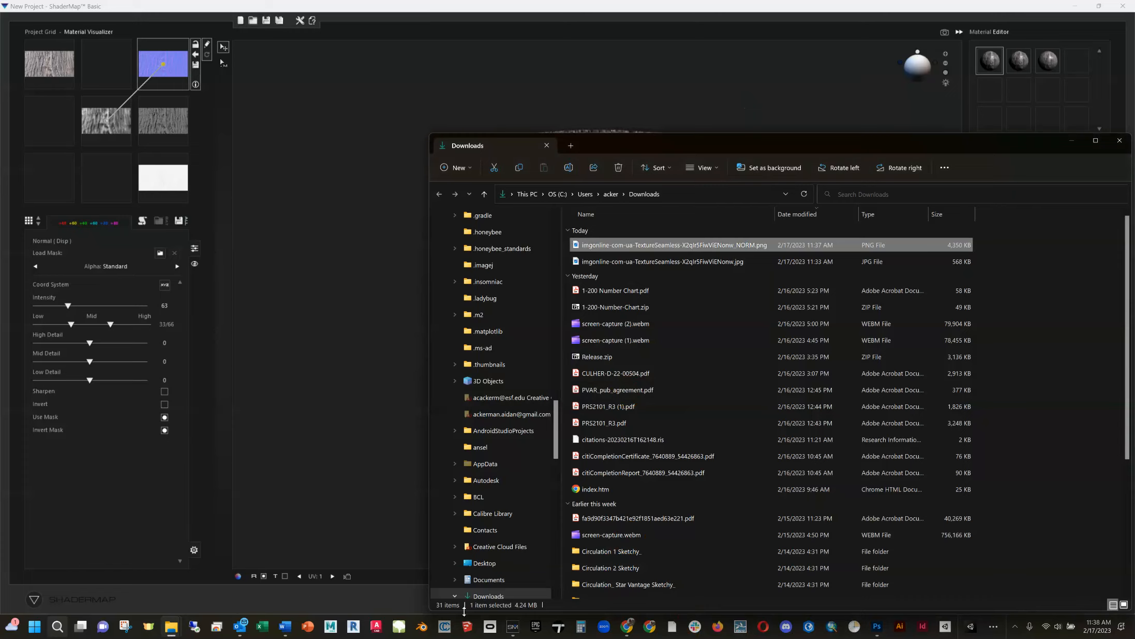
- Switch to Unity and import the bark _NORM PNG from the Downloads folder into the Aidans Assets Materials folder
left_click(993, 627)
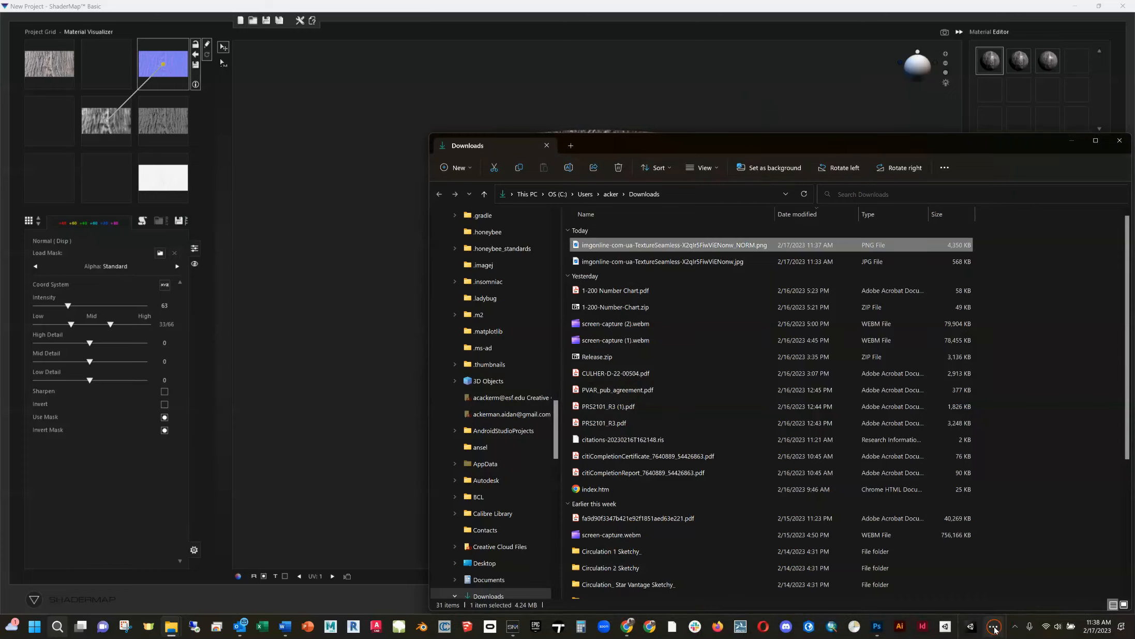
left_click(1014, 591)
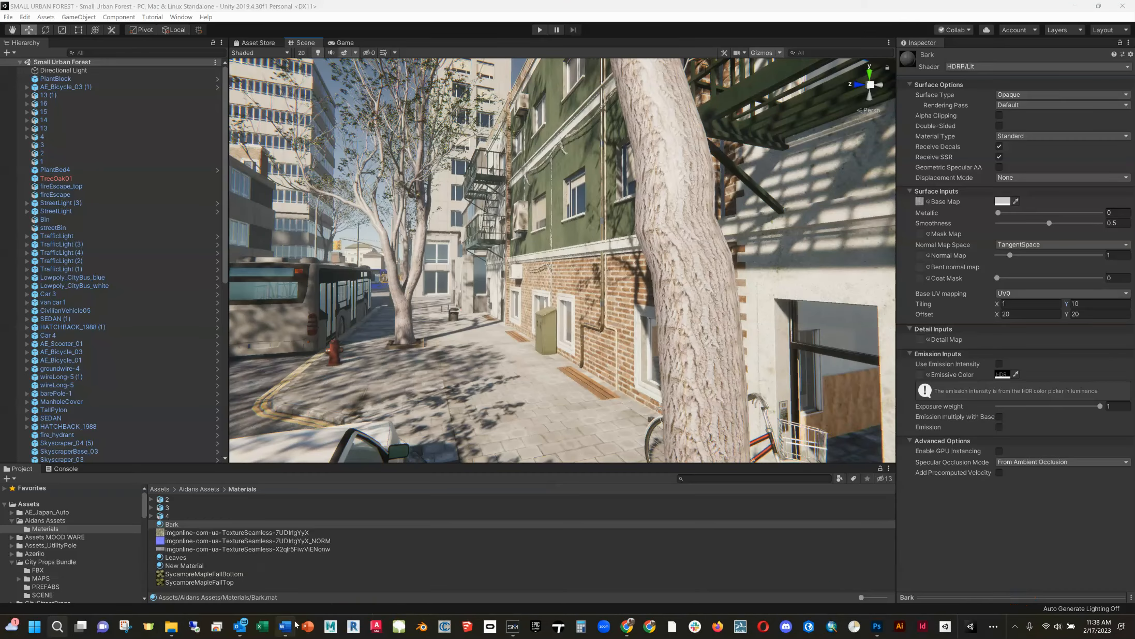
left_click(179, 627)
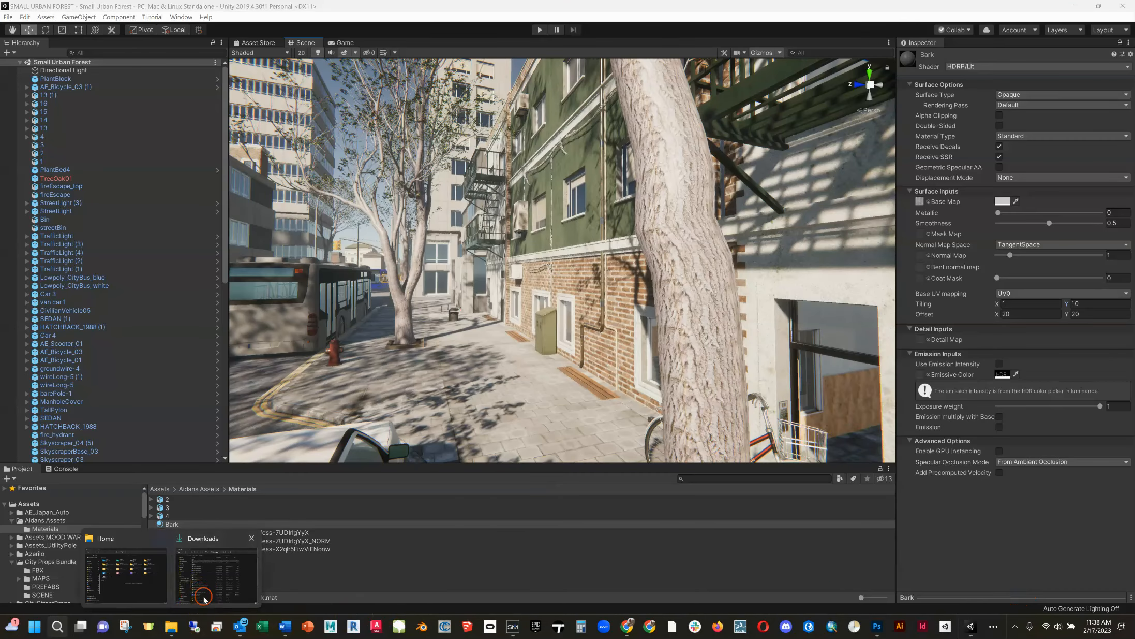
left_click(216, 575)
left_click_drag(631, 250, 375, 540)
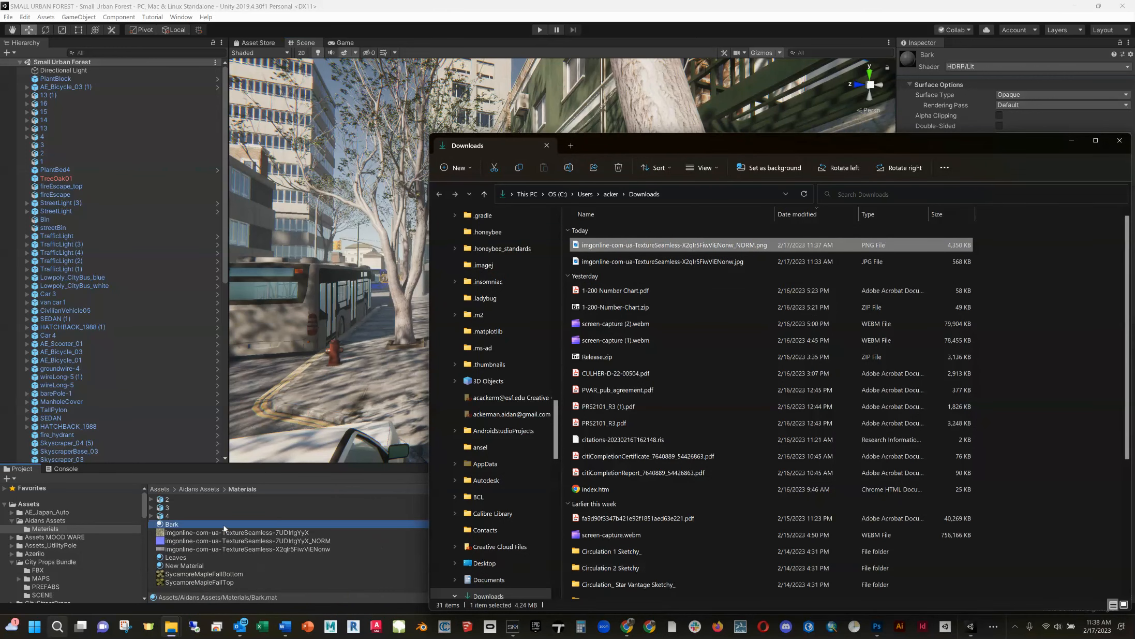
left_click(224, 525)
left_click(269, 524)
left_click(520, 508)
- Assign the imported TextureSeamless-X2qlr5FiwViENonw_NORM texture as the Bark material's normal map and set its strength to 1.51
left_click(231, 525)
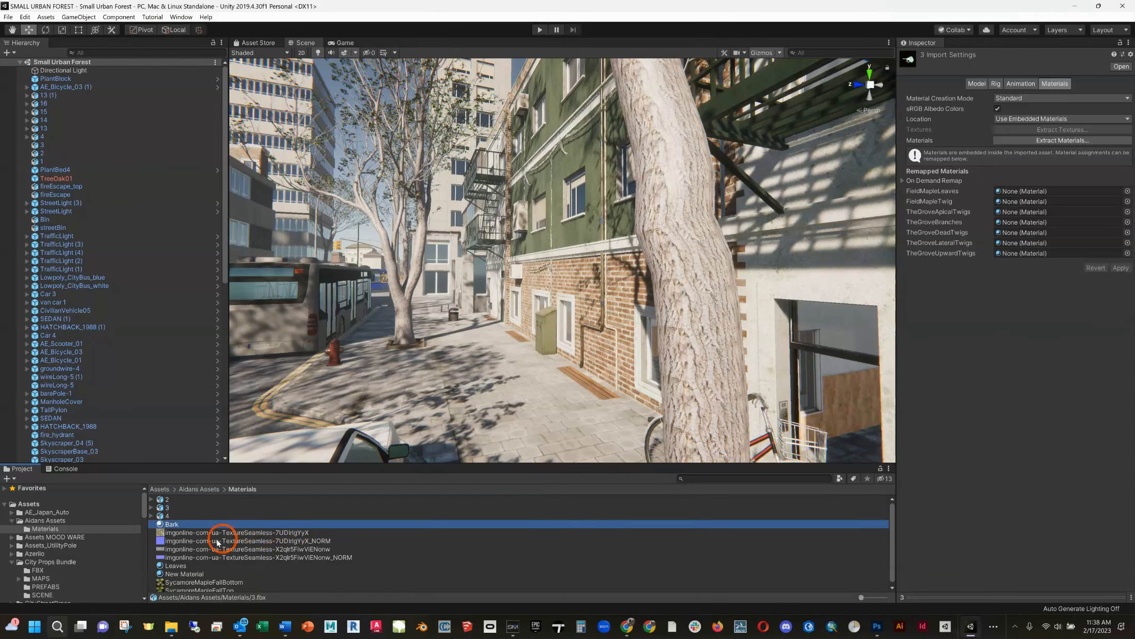
left_click_drag(181, 558, 919, 256)
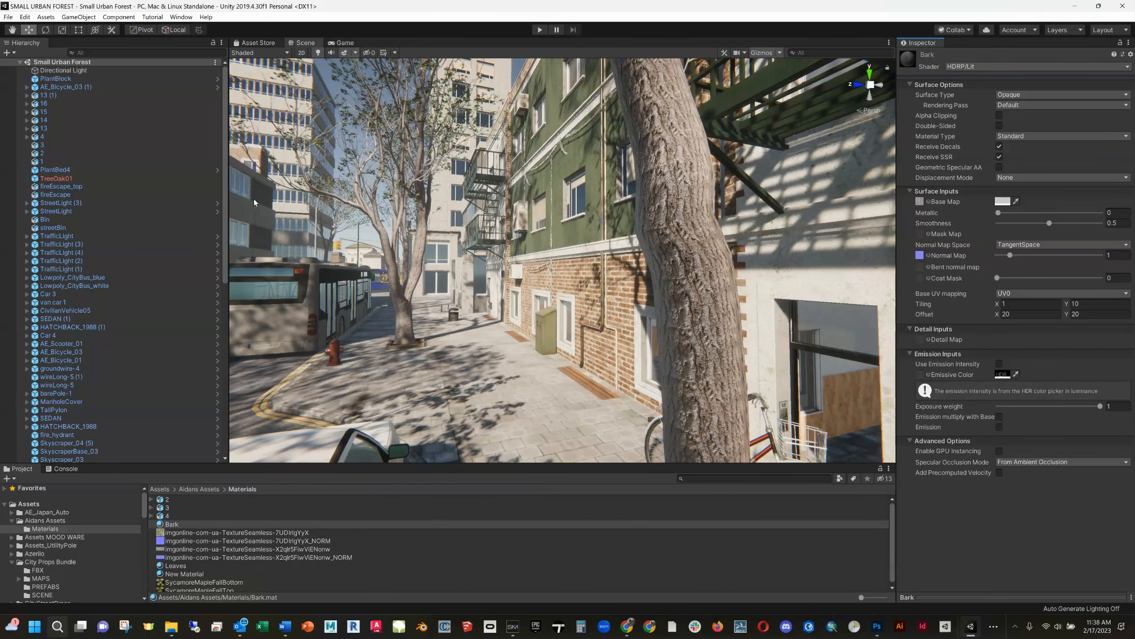
mouse_move(1009, 257)
left_mouse_down()
mouse_move(1059, 256)
mouse_move(1005, 259)
left_mouse_up()
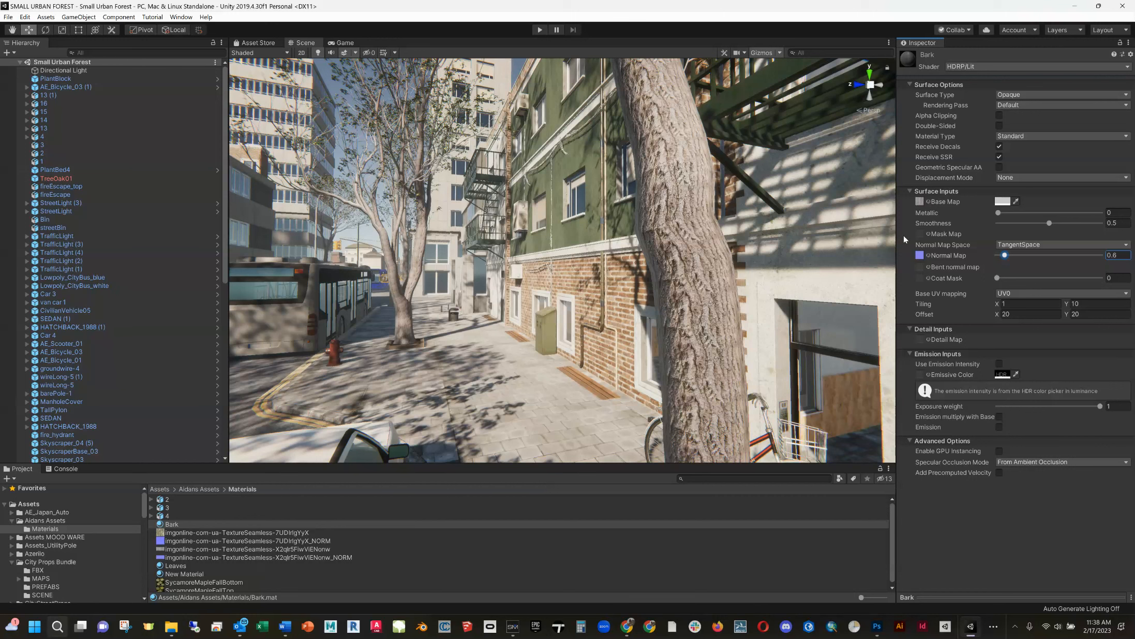
mouse_move(1008, 258)
left_mouse_down()
mouse_move(990, 261)
mouse_move(1017, 256)
left_mouse_up()
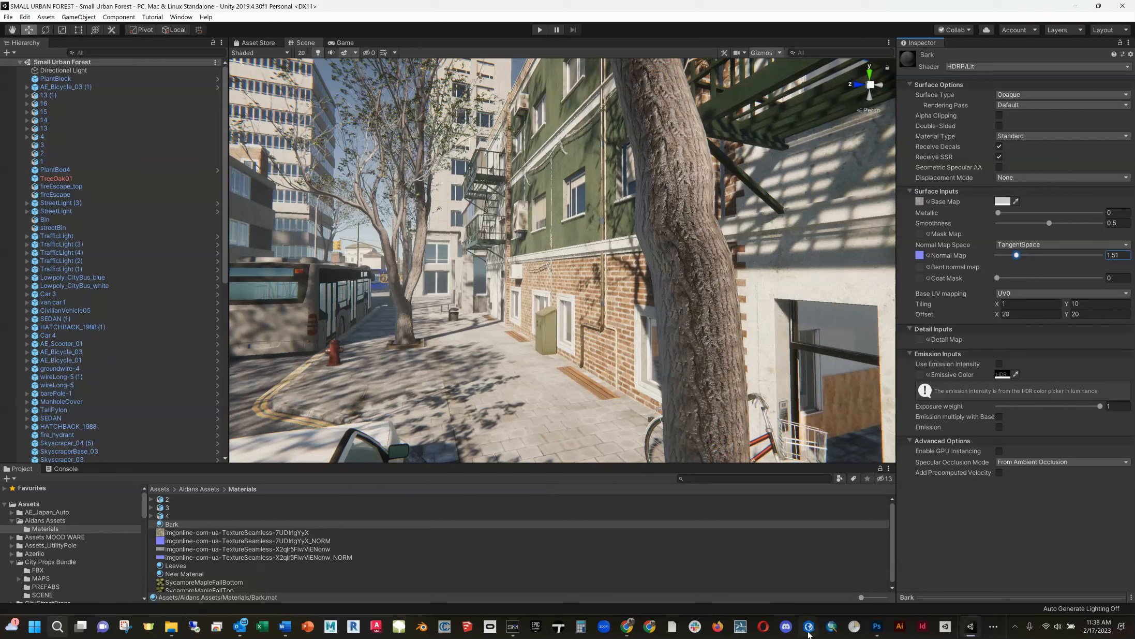
left_click(627, 622)
left_click(656, 596)
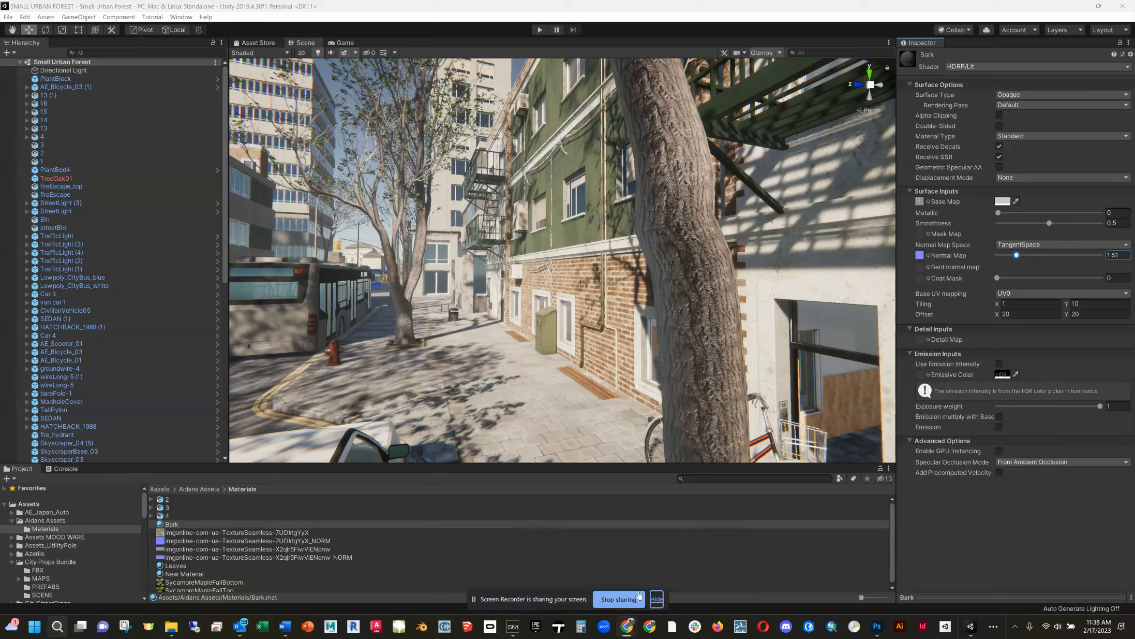